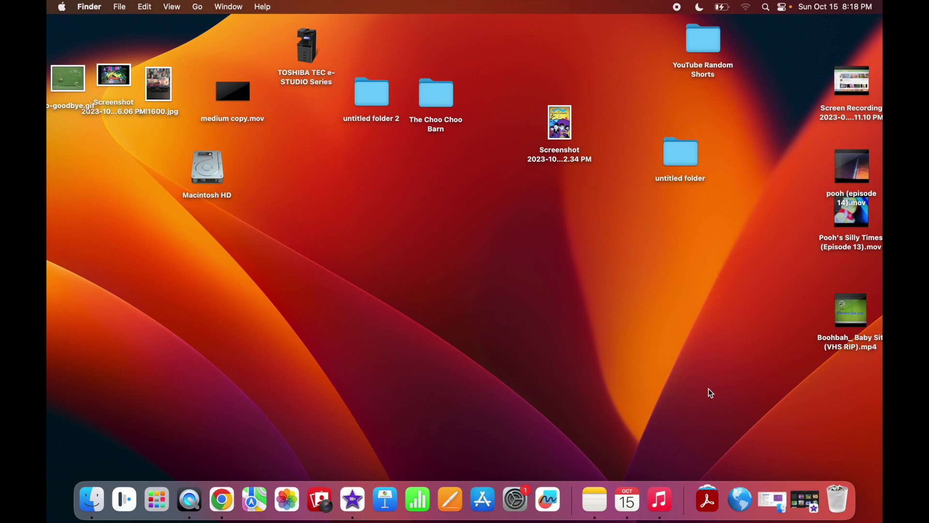
{"action": "left_click", "coordinate": [809, 10]}
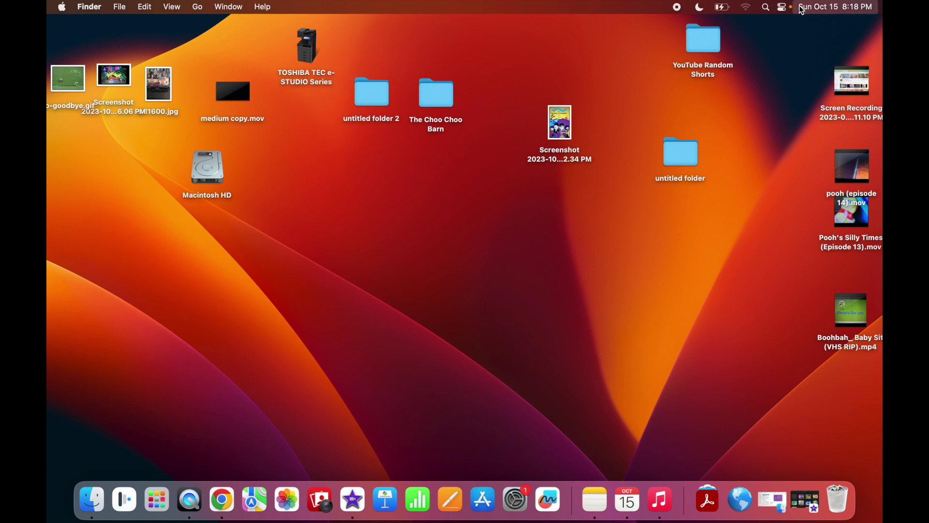
{"action": "left_click", "coordinate": [807, 10]}
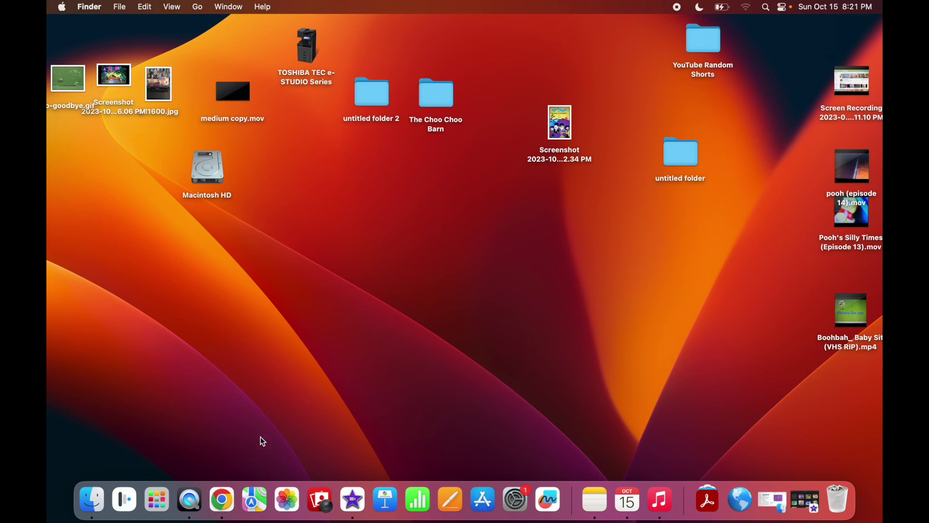
Open Chrome with the Person 1 profile, view the School Links bookmark folder, and close the browser window.
{"action": "left_click", "coordinate": [222, 500]}
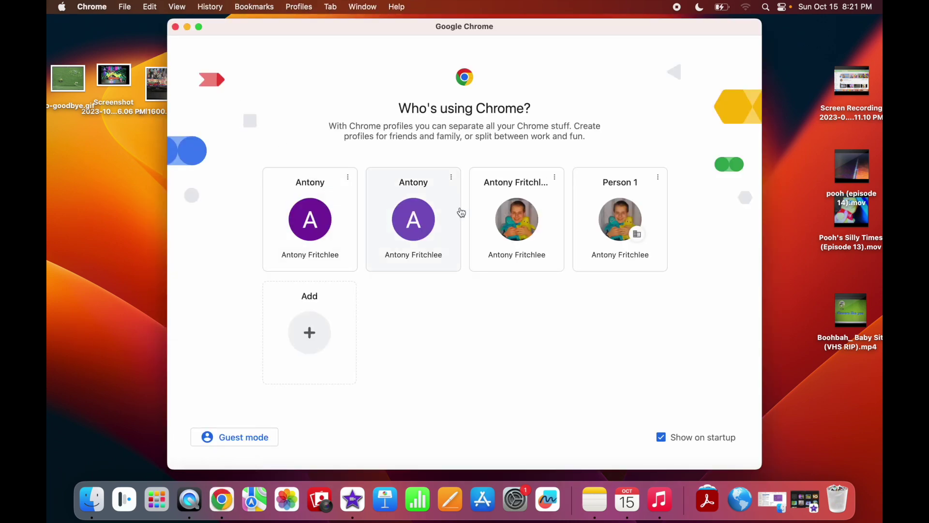
{"action": "left_click", "coordinate": [601, 220]}
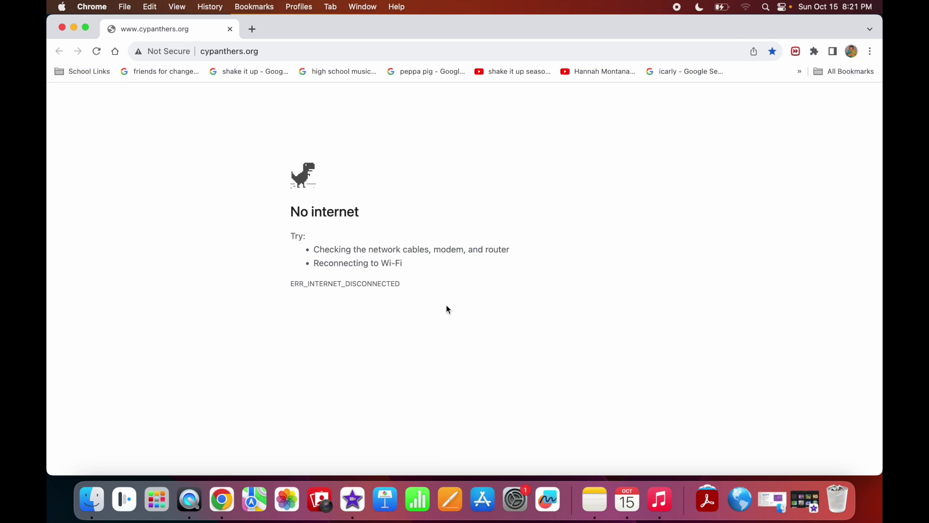
{"action": "left_click", "coordinate": [93, 74]}
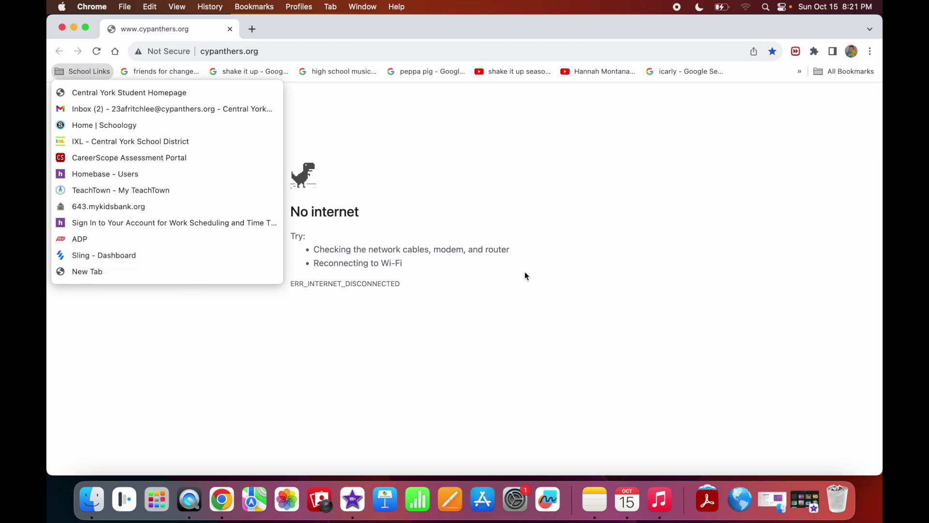
{"action": "left_click", "coordinate": [512, 263]}
{"action": "left_click", "coordinate": [62, 27]}
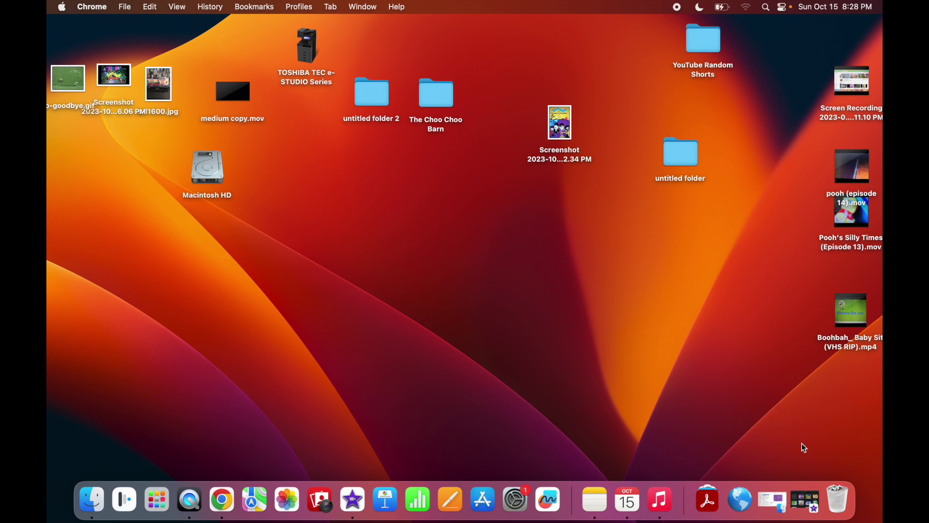
Place the 6.06 PM and 2.34 PM screenshots next to each other on the desktop below the Choo Choo Barn folder.
{"action": "left_click", "coordinate": [510, 275]}
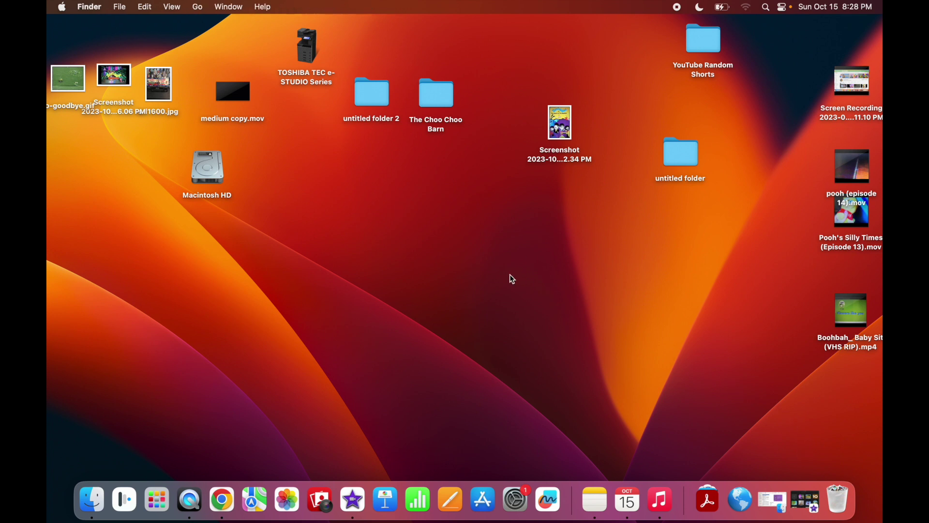
{"action": "left_click_drag", "start_coordinate": [114, 73], "coordinate": [384, 184]}
{"action": "left_click_drag", "start_coordinate": [564, 132], "coordinate": [474, 218]}
{"action": "left_click_drag", "start_coordinate": [405, 201], "coordinate": [405, 208]}
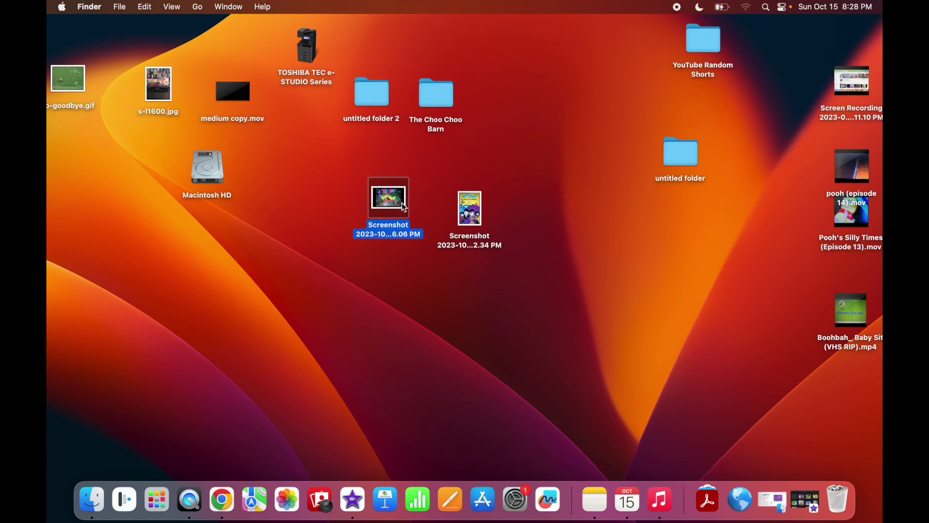
Preview the 2.34 PM screenshot and the 6.06 PM screenshot individually with Quick Look, closing each preview.
{"action": "left_click", "coordinate": [477, 209]}
{"action": "key", "text": "space"}
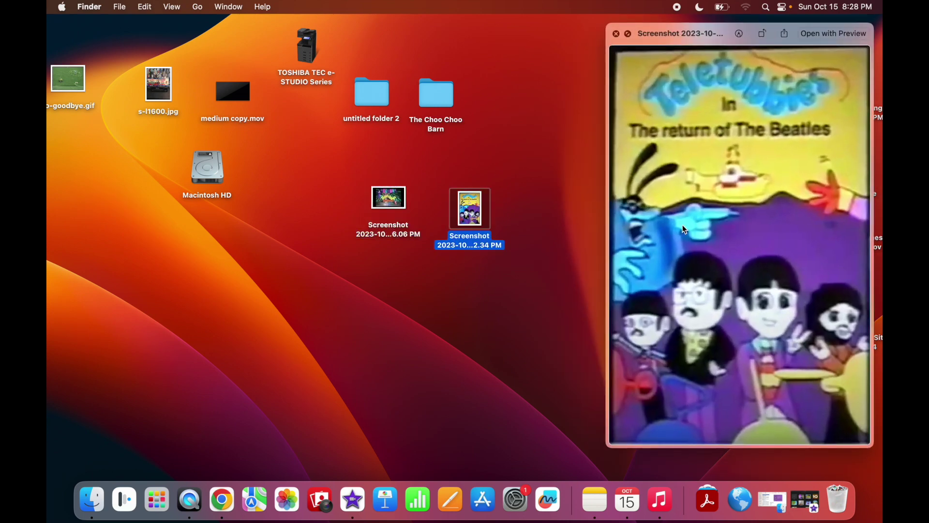
{"action": "key", "text": "space"}
{"action": "left_click", "coordinate": [391, 196]}
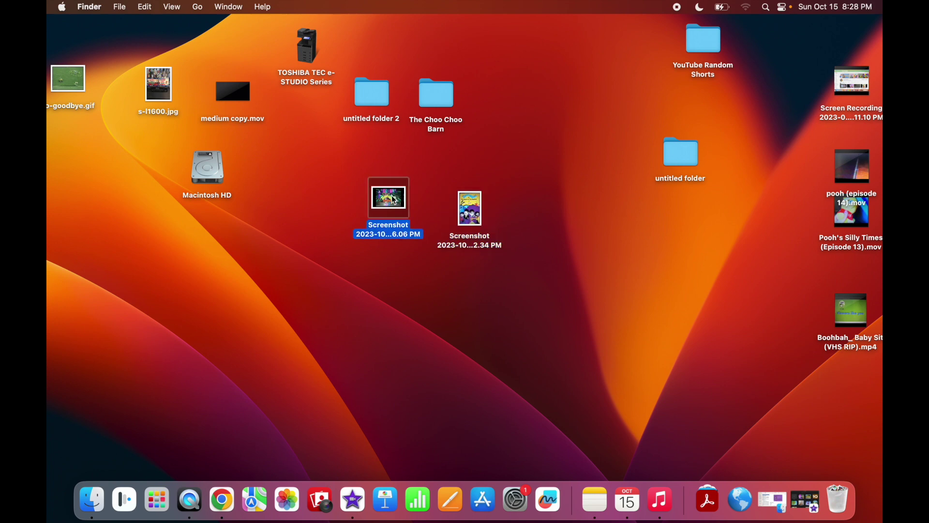
{"action": "key", "text": "space"}
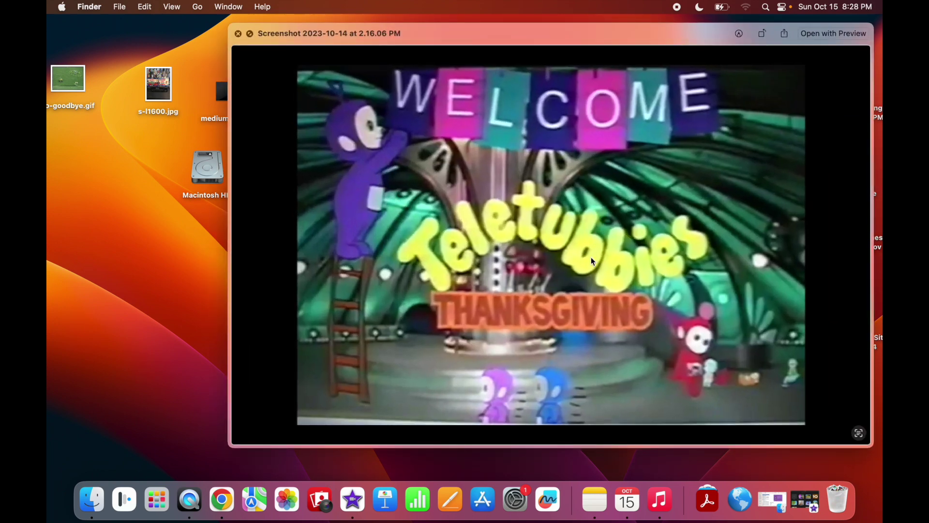
{"action": "key", "text": "space"}
{"action": "left_click", "coordinate": [578, 242]}
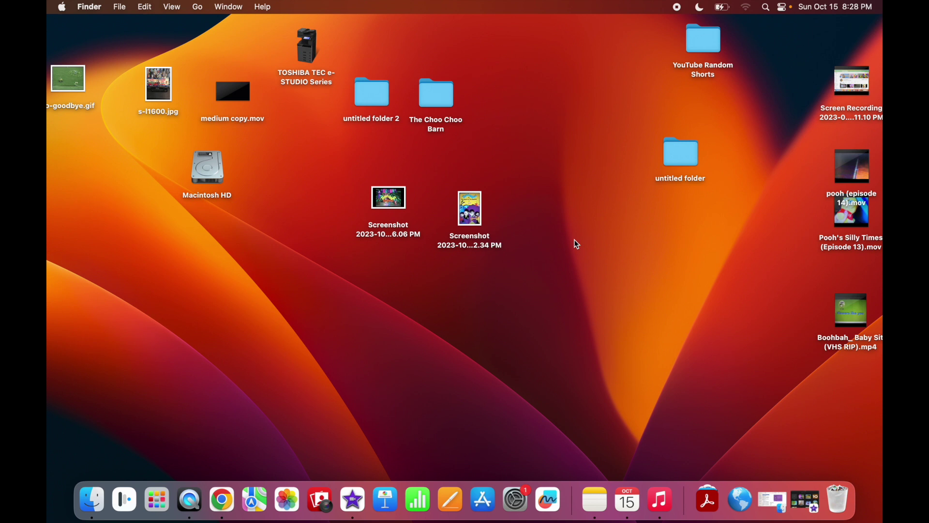
Move the 2.34 PM screenshot closer to the 6.06 PM screenshot on the desktop.
{"action": "left_click_drag", "start_coordinate": [470, 208], "coordinate": [439, 206]}
{"action": "left_click_drag", "start_coordinate": [501, 202], "coordinate": [365, 200]}
{"action": "left_click", "coordinate": [364, 200]}
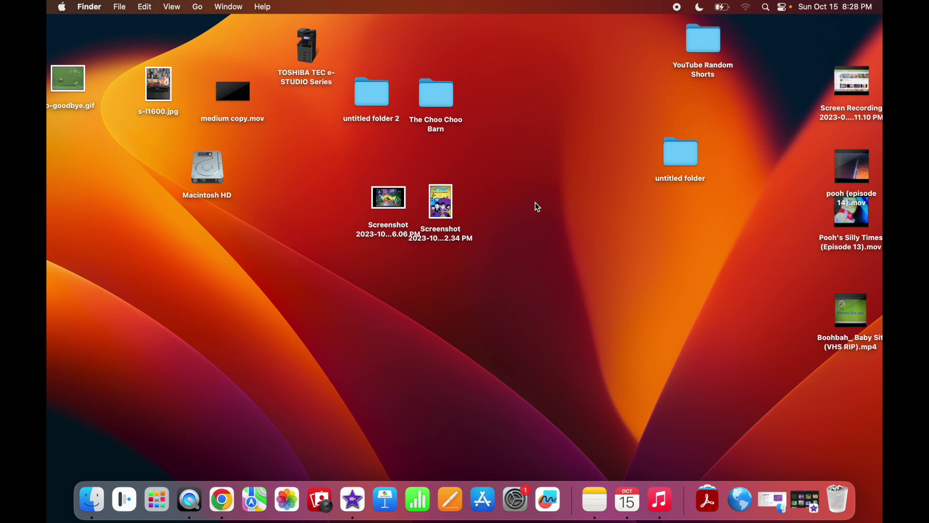
Select both desktop screenshots together and flip back and forth between them in Quick Look.
{"action": "left_click_drag", "start_coordinate": [493, 201], "coordinate": [349, 207]}
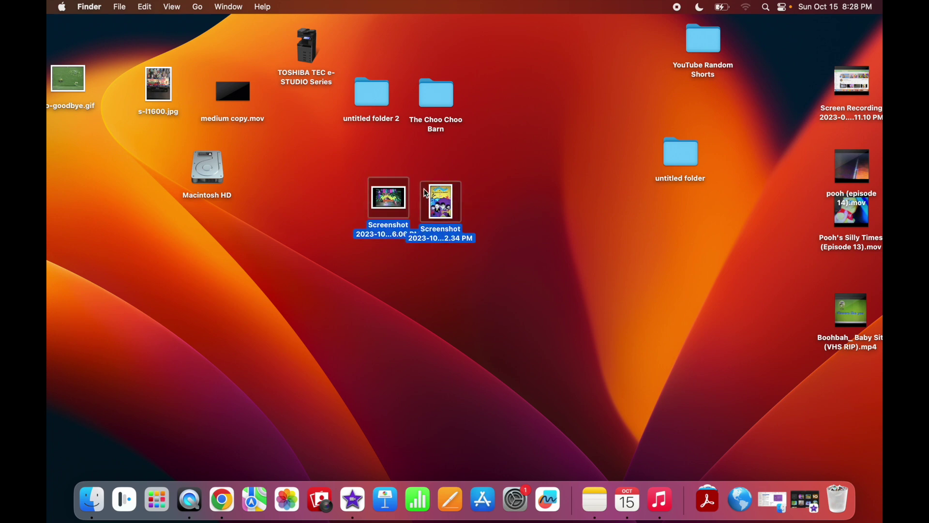
{"action": "key", "text": "space"}
{"action": "key", "text": "Right"}
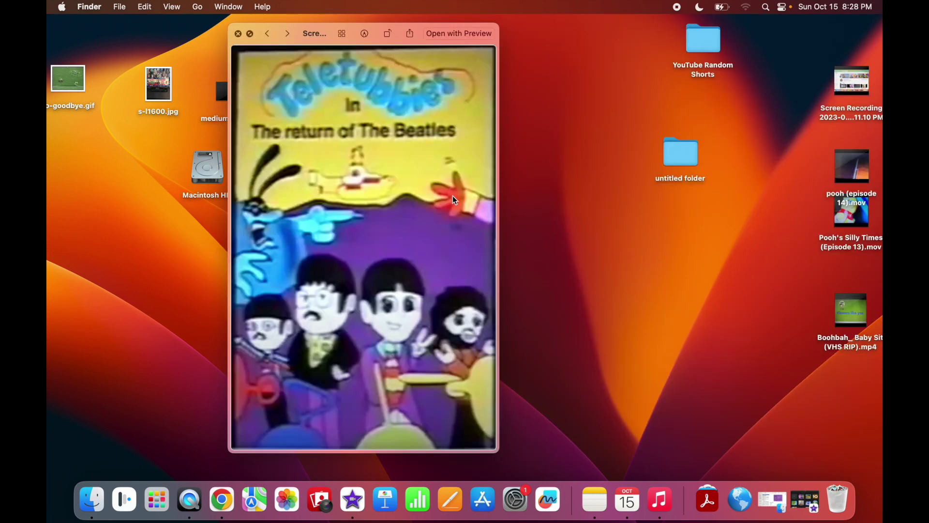
{"action": "key", "text": "Left"}
{"action": "key", "text": "space"}
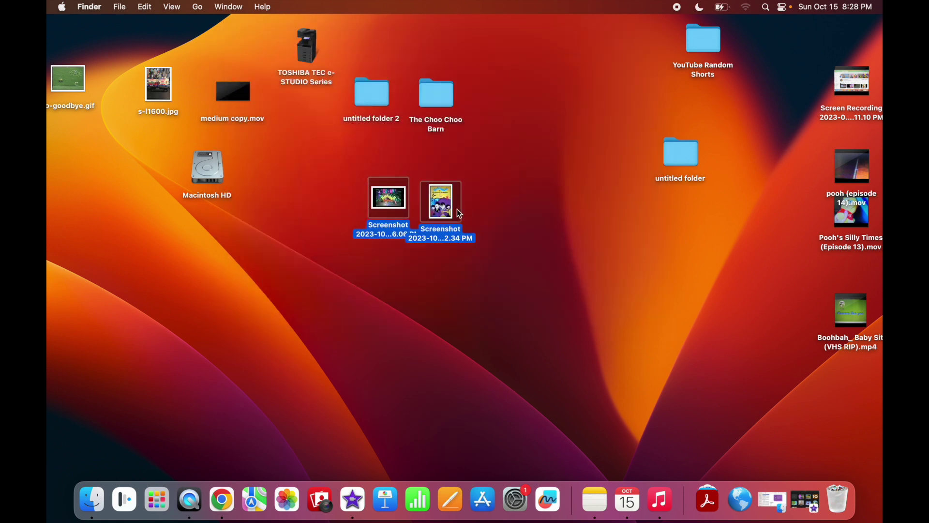
{"action": "key", "text": "space"}
{"action": "key", "text": "Right"}
{"action": "key", "text": "Left"}
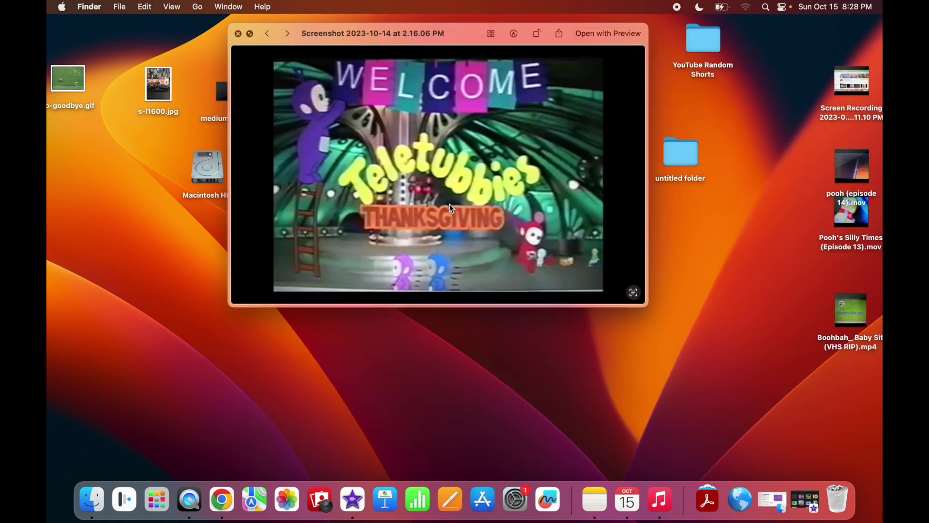
{"action": "key", "text": "Right"}
{"action": "key", "text": "space"}
{"action": "left_click", "coordinate": [452, 209], "text": "super"}
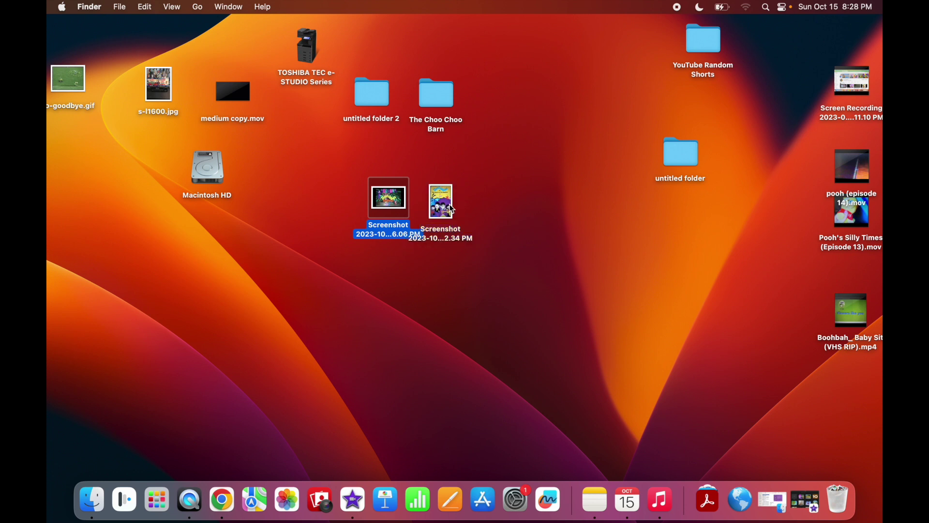
{"action": "left_click", "coordinate": [417, 176]}
{"action": "left_click_drag", "start_coordinate": [331, 167], "coordinate": [516, 259]}
{"action": "left_click", "coordinate": [479, 201]}
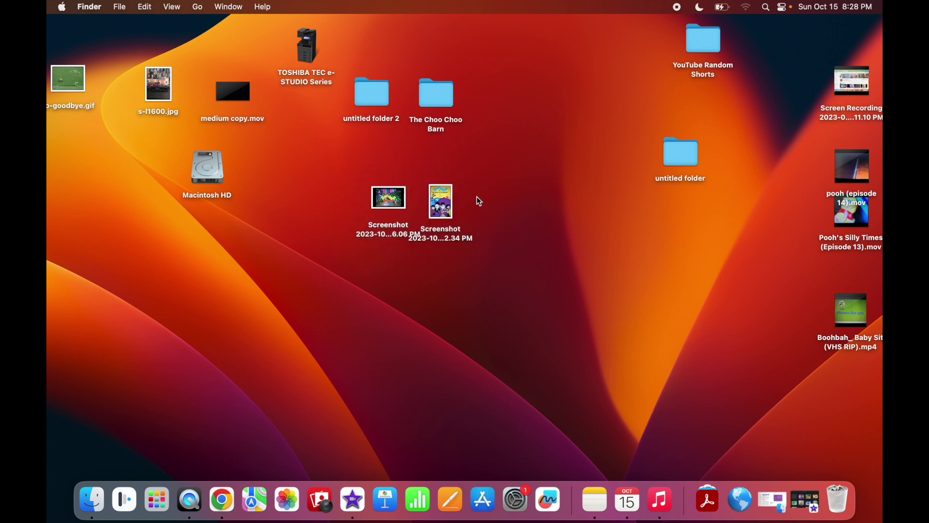
Quick Look the 2.34 PM screenshot, switch to the neighbouring screenshot and back, and close the preview.
{"action": "left_click_drag", "start_coordinate": [415, 196], "coordinate": [417, 240]}
{"action": "left_click", "coordinate": [457, 205]}
{"action": "left_click", "coordinate": [451, 206]}
{"action": "key", "text": "space"}
{"action": "key", "text": "Left"}
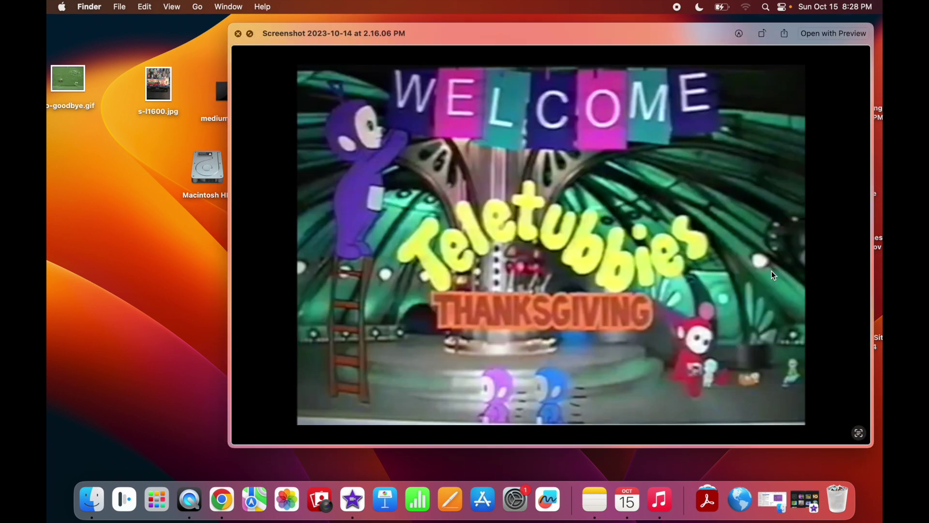
{"action": "key", "text": "Right"}
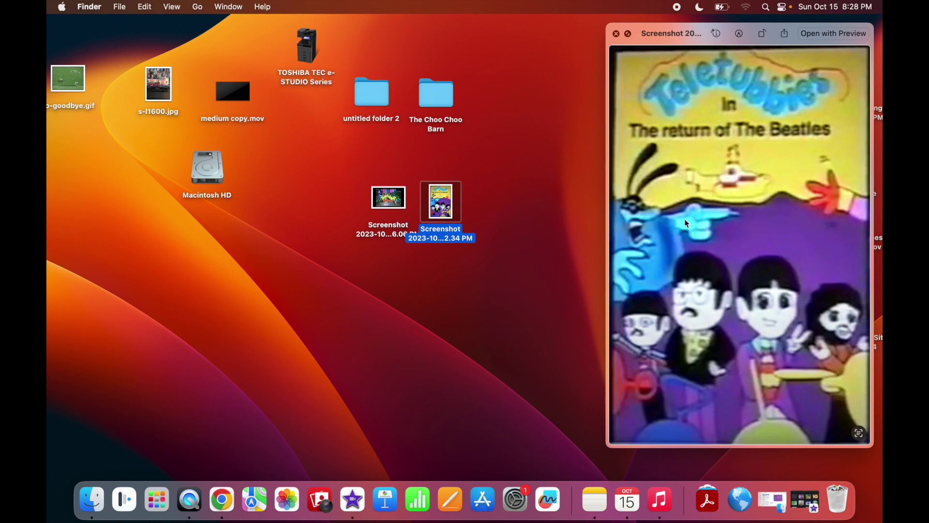
{"action": "left_click", "coordinate": [557, 232]}
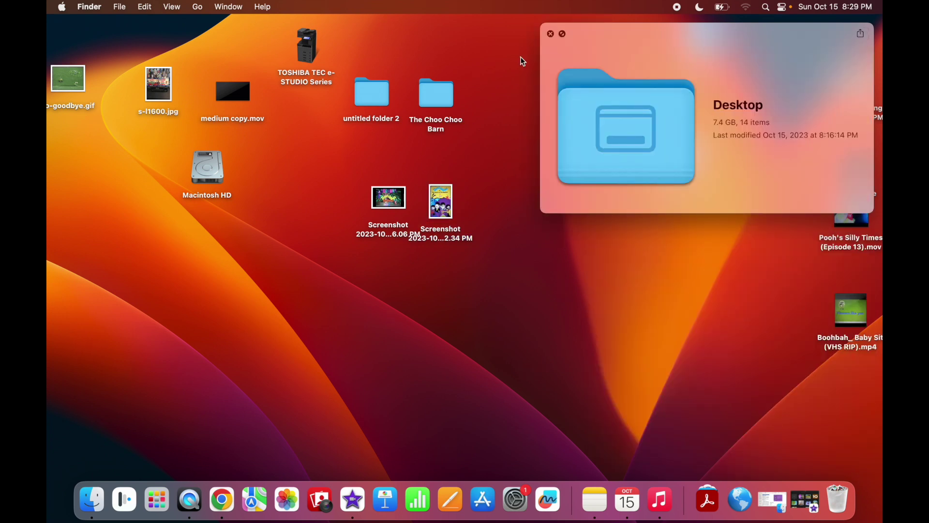
{"action": "left_click", "coordinate": [551, 34]}
{"action": "left_click", "coordinate": [799, 496]}
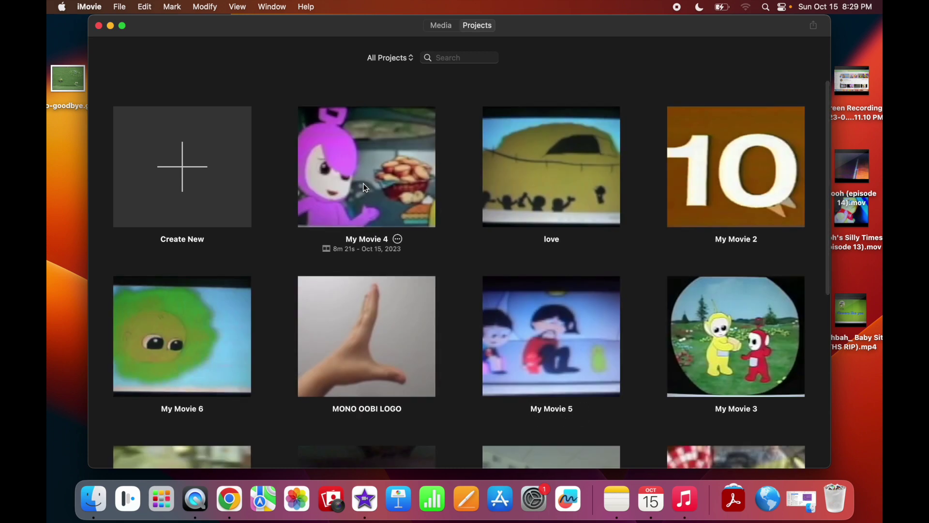
{"action": "left_click", "coordinate": [110, 26]}
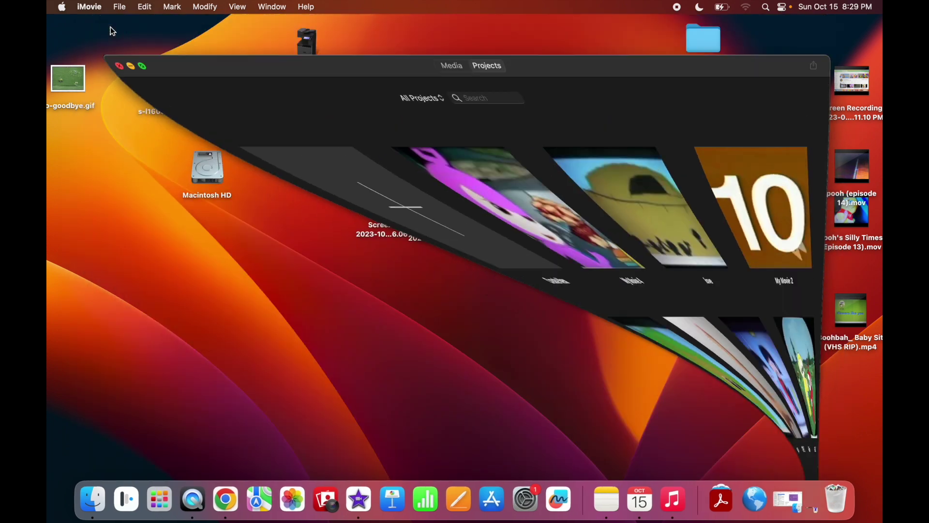
{"action": "left_click", "coordinate": [422, 213]}
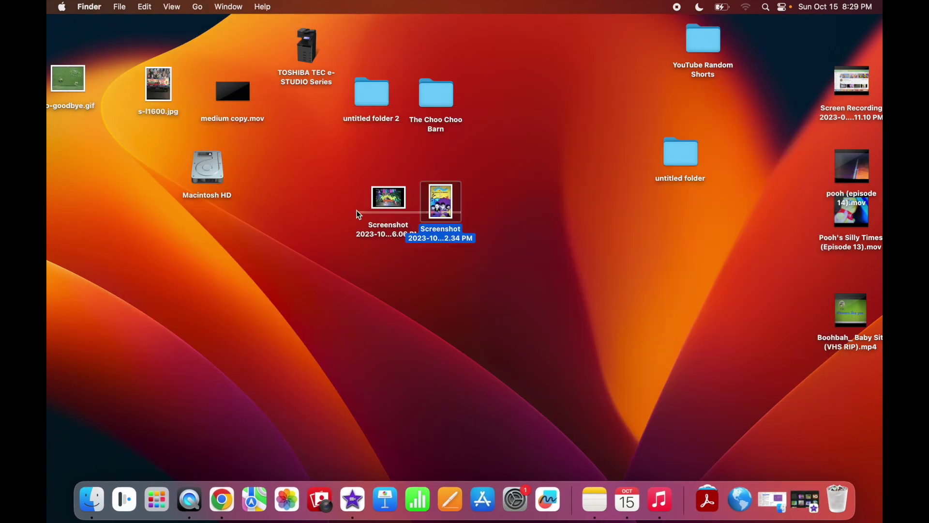
{"action": "left_click", "coordinate": [446, 267]}
{"action": "left_click_drag", "start_coordinate": [584, 212], "coordinate": [353, 202]}
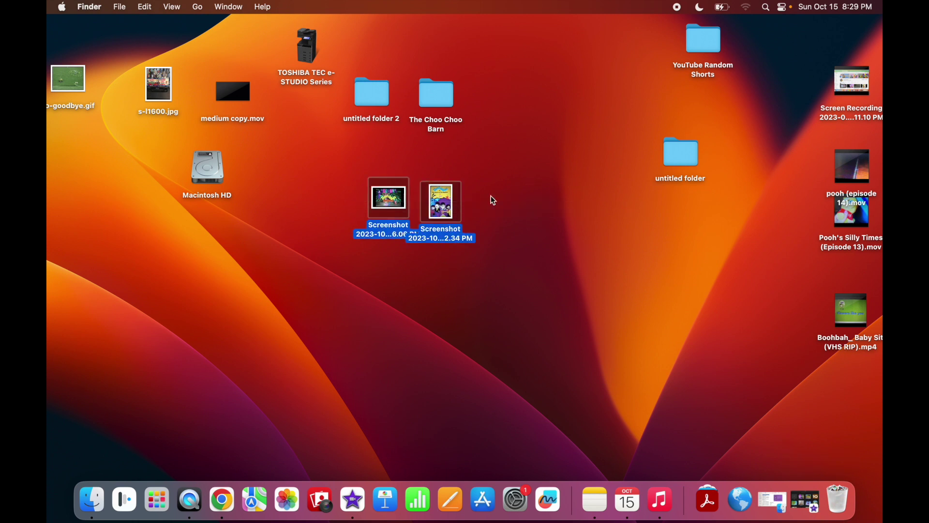
{"action": "left_click", "coordinate": [576, 227]}
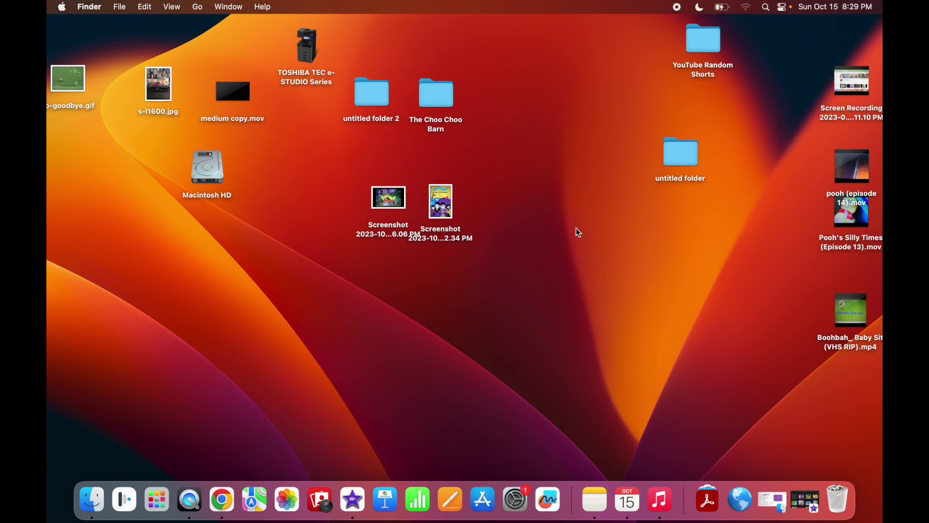
Switch to iMovie and view the My Movie 4 and My Movie 5 projects, returning to the project list after each.
{"action": "left_click", "coordinate": [805, 501]}
{"action": "double_click", "coordinate": [370, 150]}
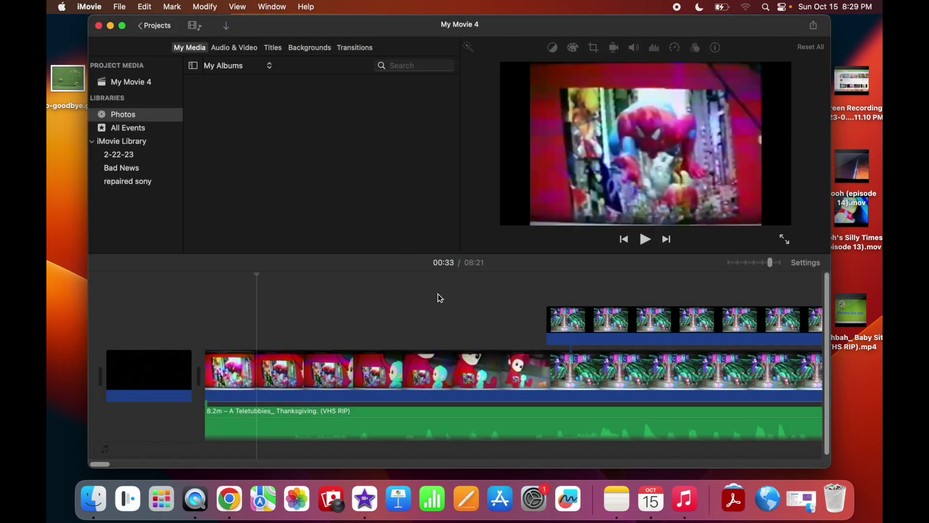
{"action": "left_click", "coordinate": [155, 26]}
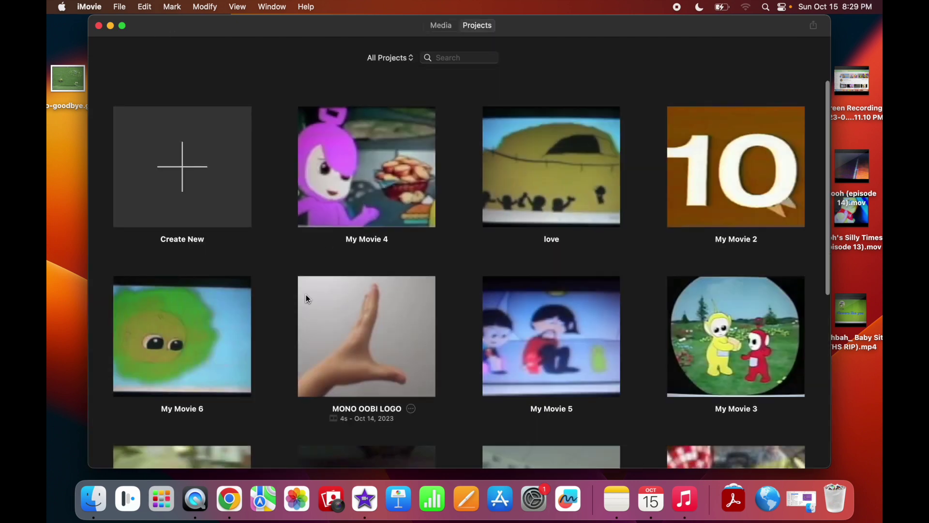
{"action": "left_click", "coordinate": [541, 329]}
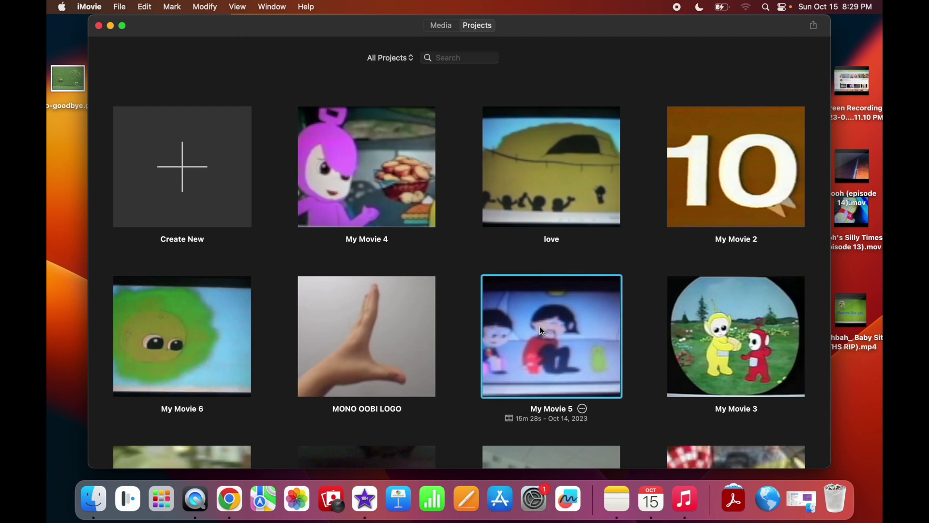
{"action": "double_click", "coordinate": [541, 329]}
{"action": "left_click", "coordinate": [155, 27]}
Open the love project and zoom its timeline all the way out.
{"action": "left_click", "coordinate": [561, 196]}
{"action": "double_click", "coordinate": [561, 197]}
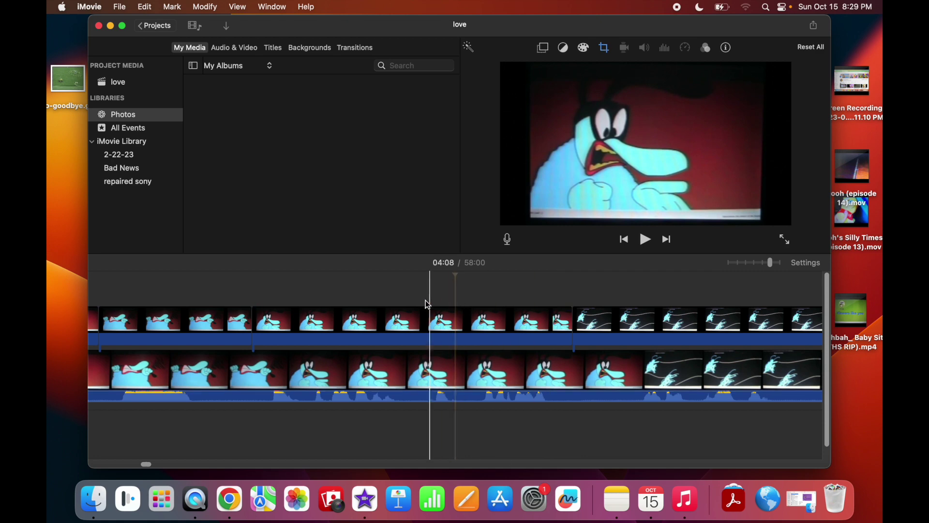
{"action": "left_click_drag", "start_coordinate": [770, 263], "coordinate": [731, 265]}
Examine the love timeline at 20:15 and around 40:38, skip forward through the following clips, and view the later part of the project.
{"action": "left_click", "coordinate": [463, 277]}
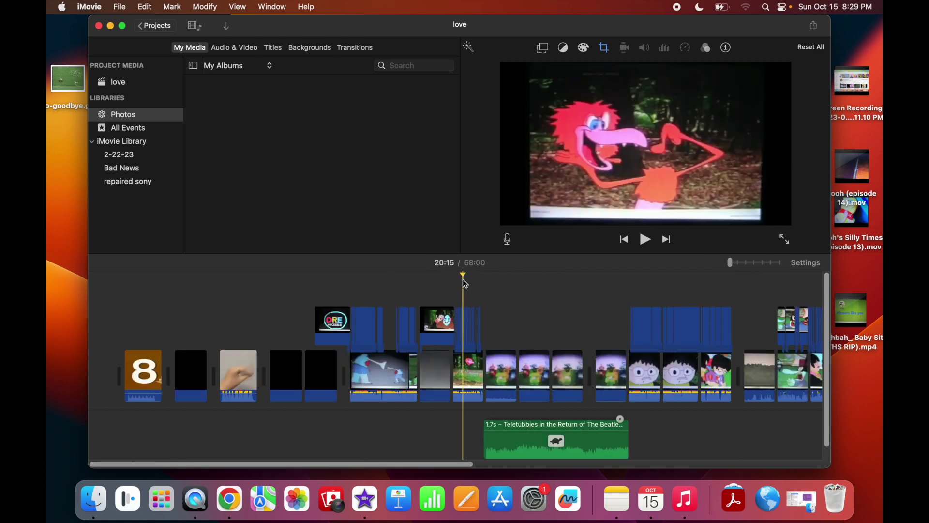
{"action": "left_click", "coordinate": [696, 287]}
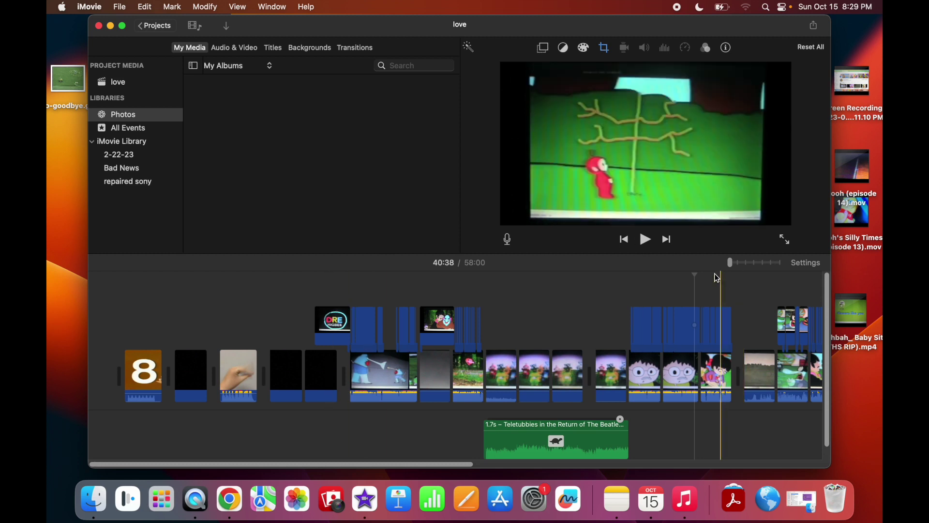
{"action": "left_click", "coordinate": [668, 240]}
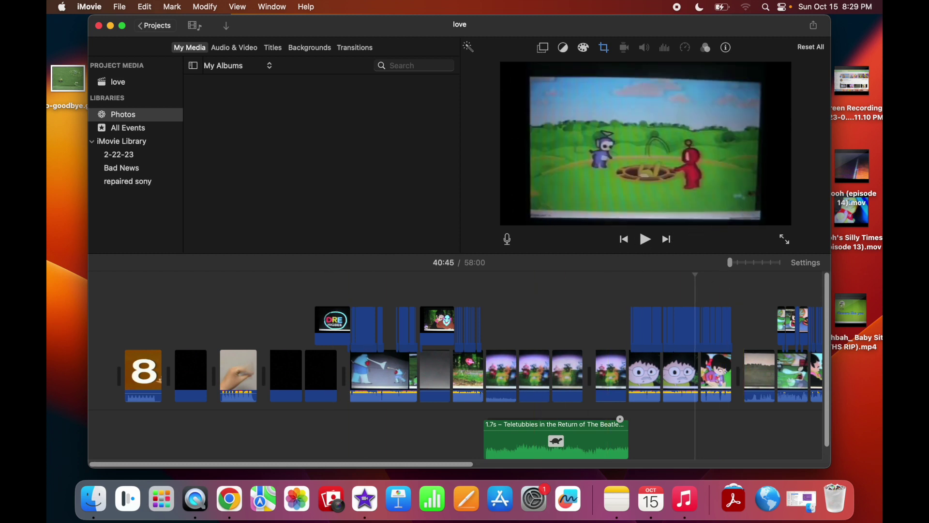
{"action": "left_click", "coordinate": [668, 240]}
{"action": "left_click", "coordinate": [668, 240]}
{"action": "left_click", "coordinate": [667, 240]}
{"action": "left_click_drag", "start_coordinate": [373, 465], "coordinate": [567, 466]}
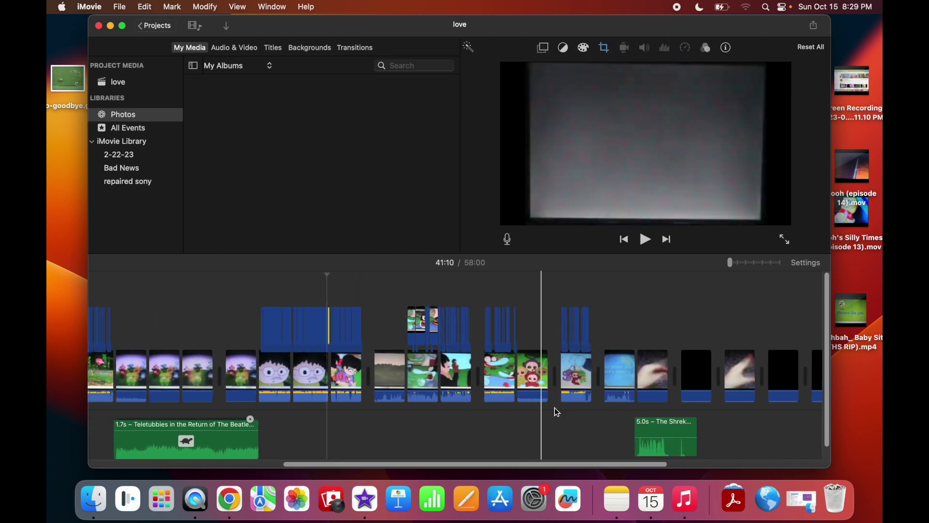
Zoom in on the love timeline and examine the overlay clip around 41:13, moving on to 41:19.
{"action": "left_click", "coordinate": [763, 263]}
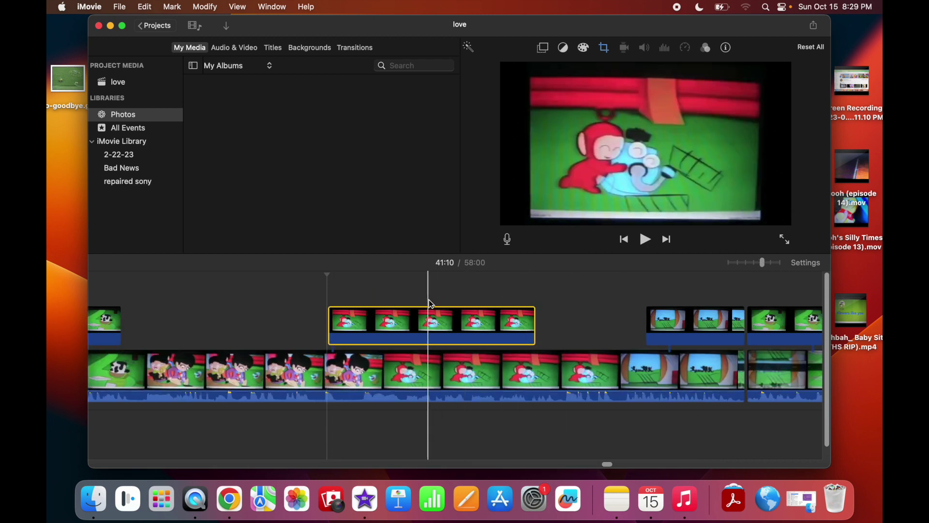
{"action": "left_click", "coordinate": [434, 322]}
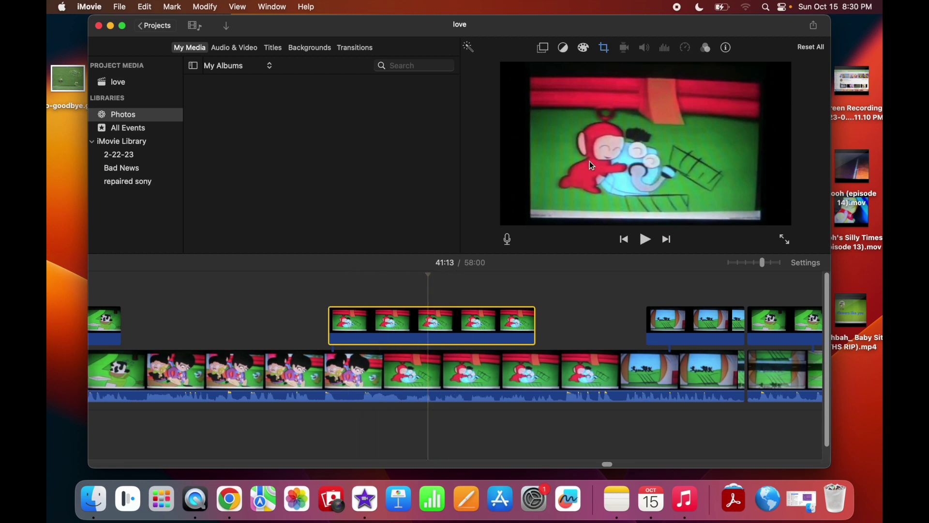
{"action": "left_click", "coordinate": [458, 232]}
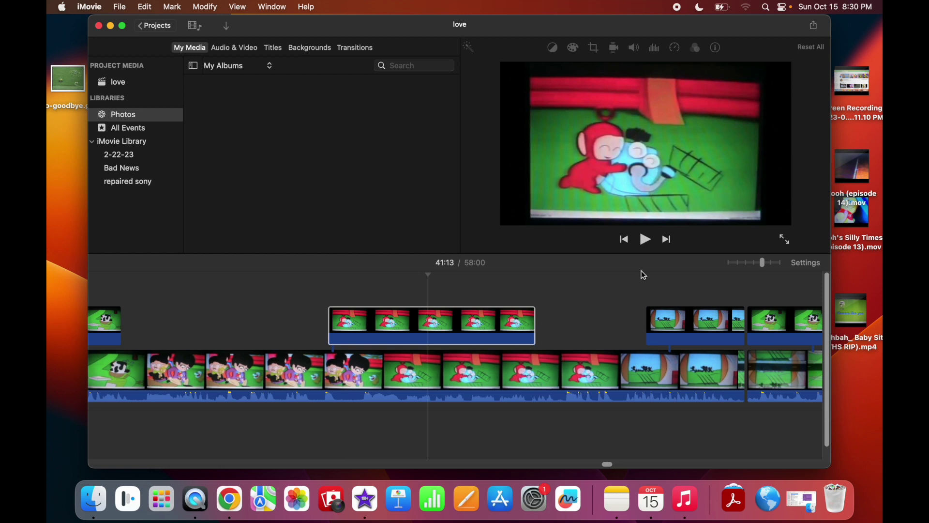
{"action": "left_click", "coordinate": [339, 323]}
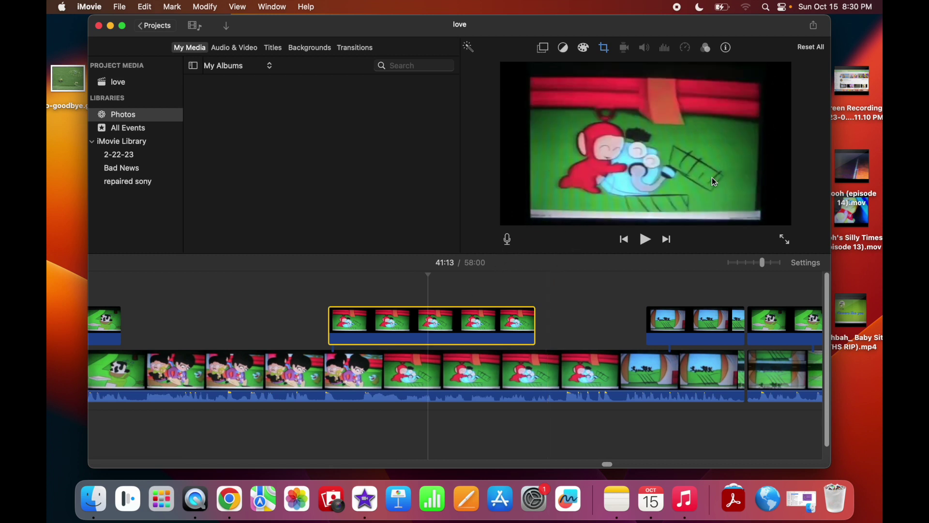
{"action": "left_click", "coordinate": [597, 317]}
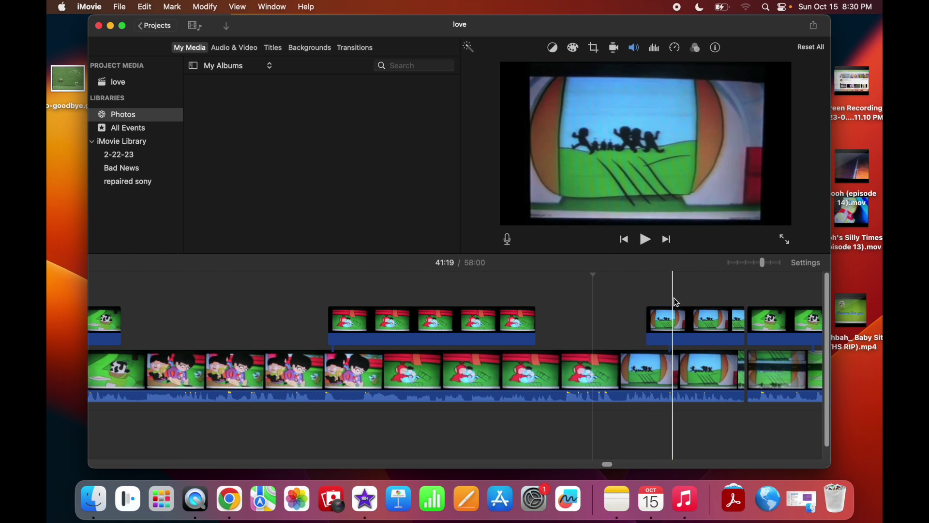
Delete the overlay clip at 41:22 and undo the deletion.
{"action": "left_click", "coordinate": [704, 322]}
{"action": "key", "text": "Delete"}
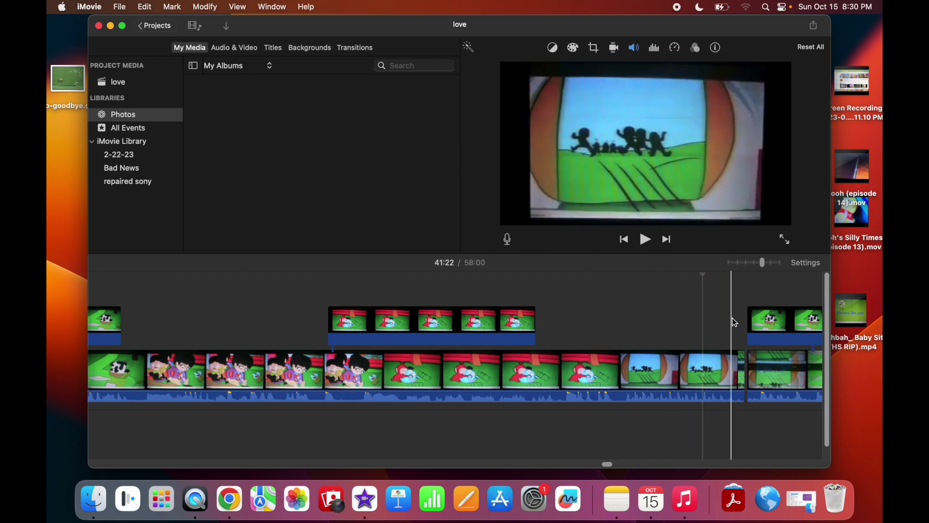
{"action": "key", "text": "super+z"}
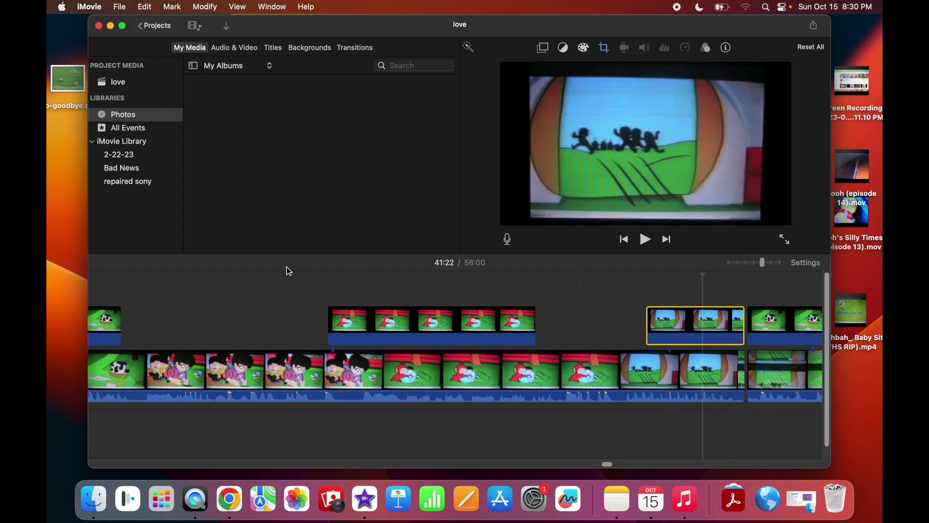
View the main footage before and after the 6.9-second overlay clip, at 41:08 and 41:17.
{"action": "left_click", "coordinate": [270, 304]}
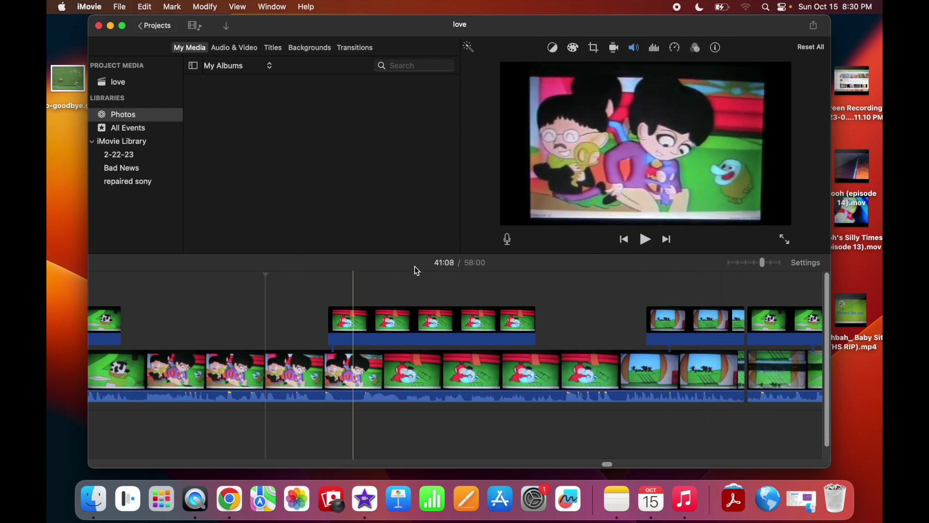
{"action": "left_click", "coordinate": [288, 318]}
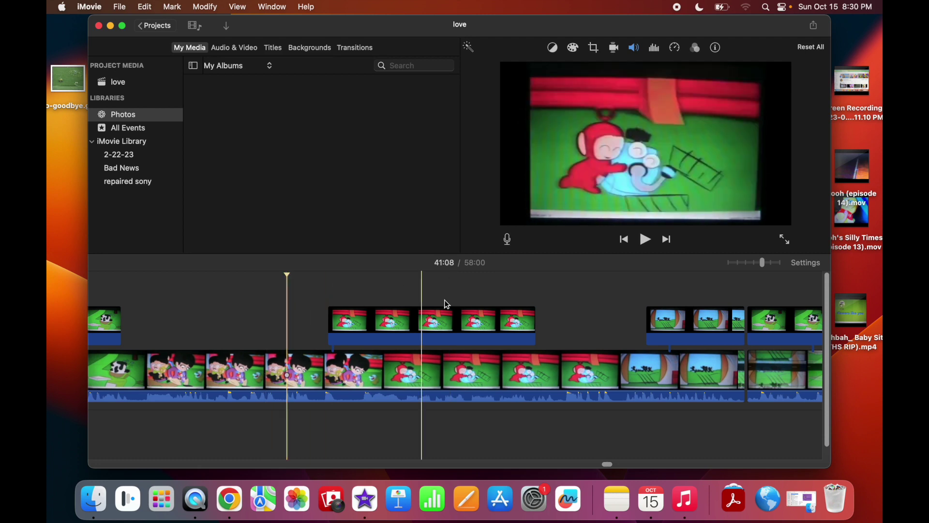
{"action": "left_click", "coordinate": [554, 316]}
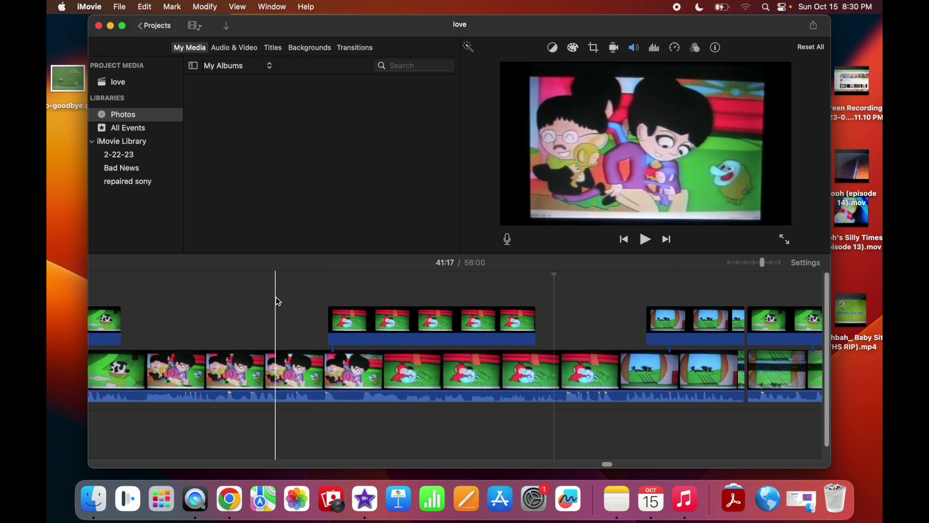
Delete the overlay clip at 41:13 and undo the deletion.
{"action": "left_click", "coordinate": [423, 329]}
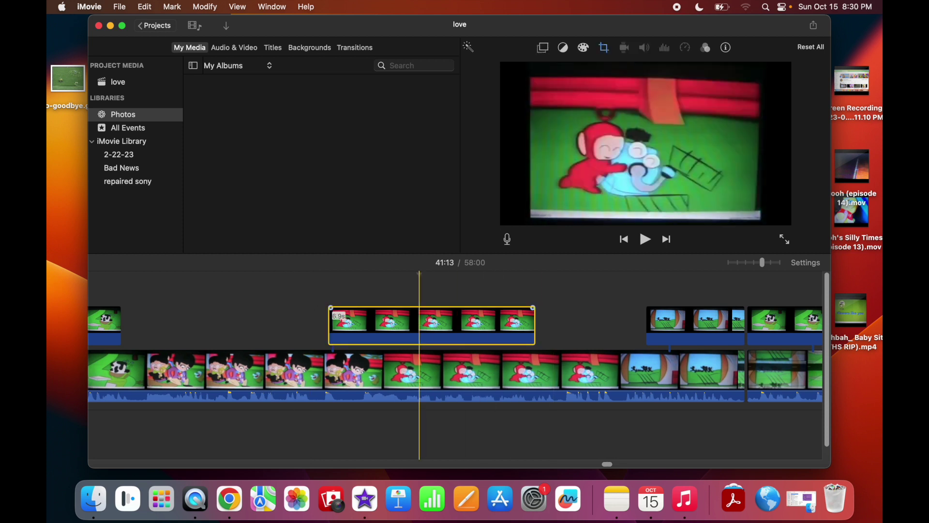
{"action": "key", "text": "Delete"}
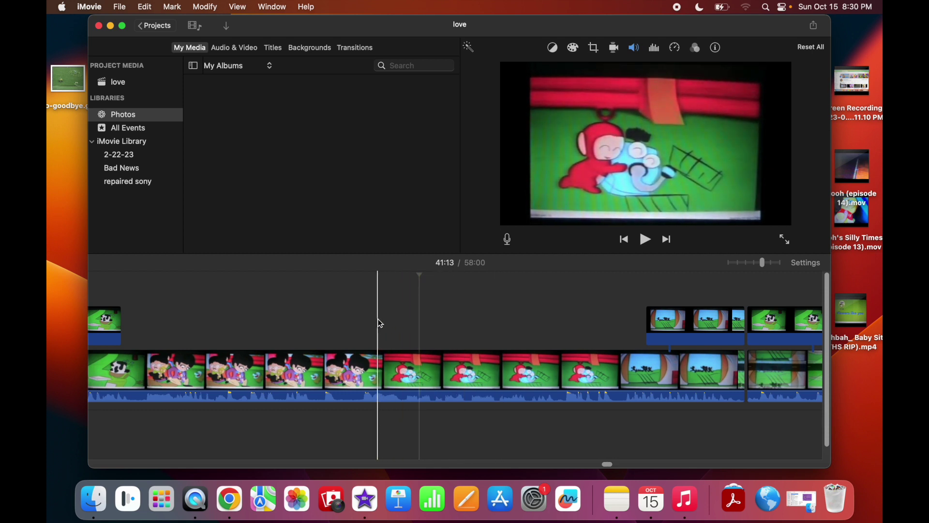
{"action": "key", "text": "super+z"}
Compare the frames at 41:17, 41:14 and 41:18 inside and outside the overlay clip.
{"action": "left_click", "coordinate": [546, 315]}
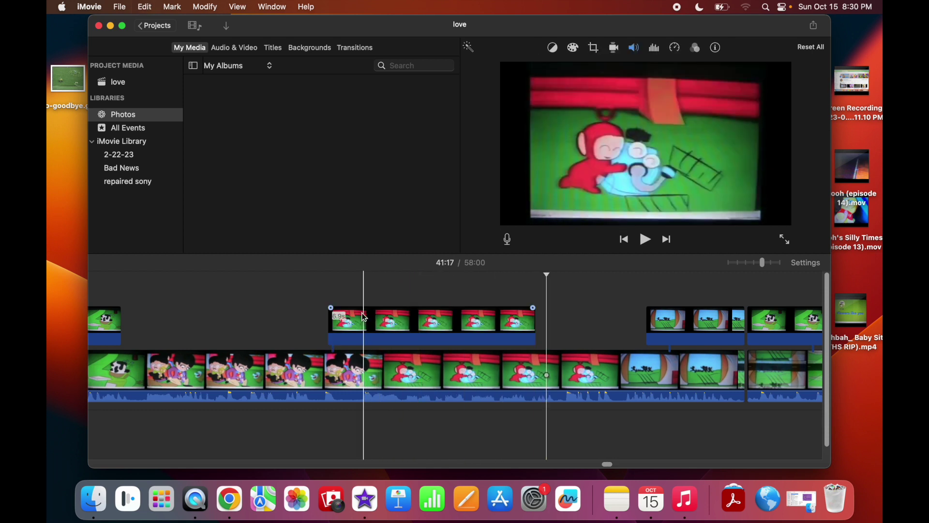
{"action": "left_click", "coordinate": [460, 324]}
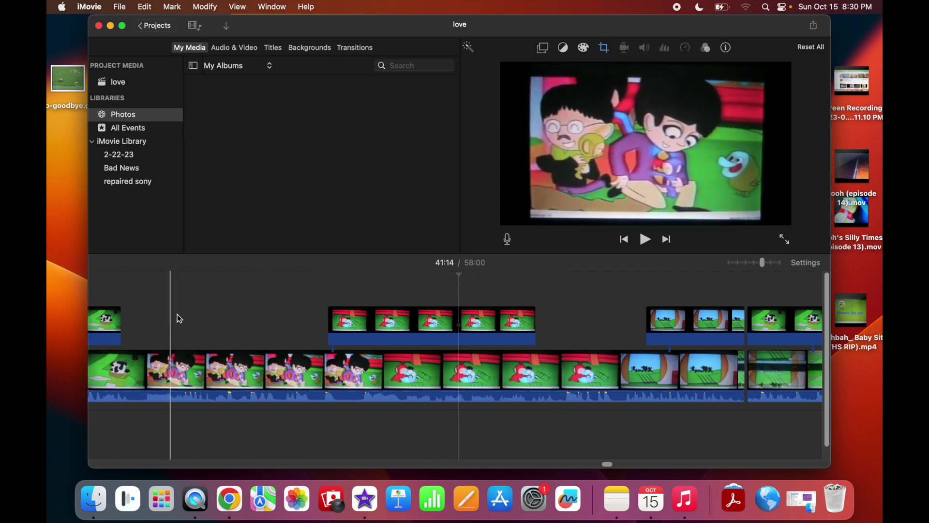
{"action": "left_click", "coordinate": [575, 372]}
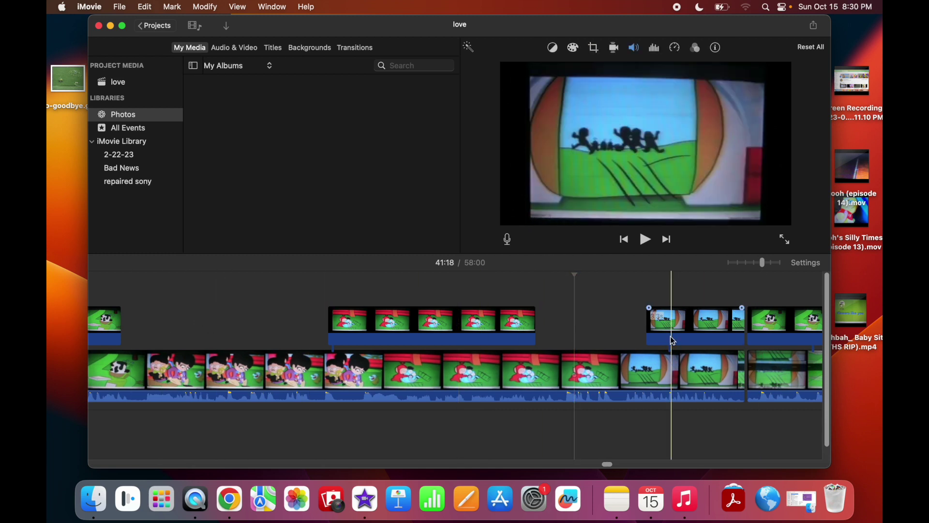
Look through the clips before 41:00, go to the very short overlay clip near 45:26 and play that part briefly.
{"action": "left_click_drag", "start_coordinate": [606, 464], "coordinate": [598, 464]}
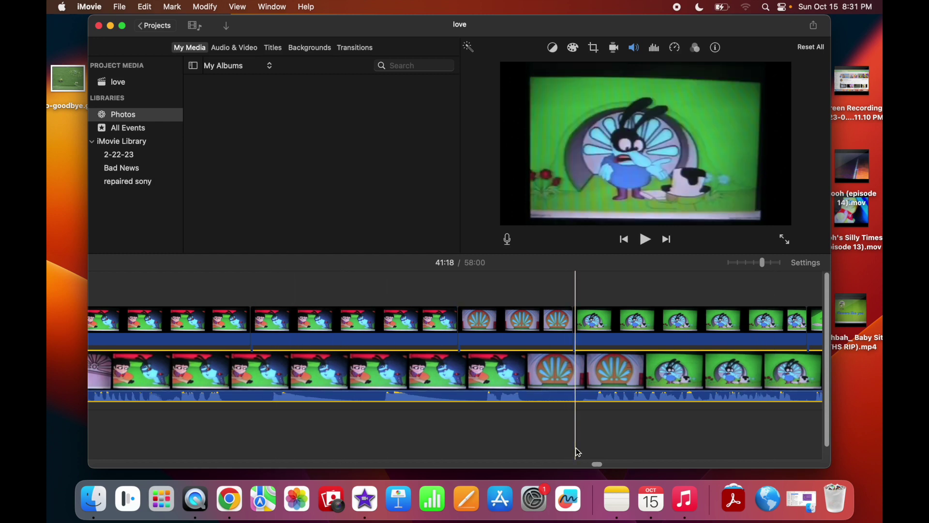
{"action": "left_click_drag", "start_coordinate": [596, 464], "coordinate": [591, 466]}
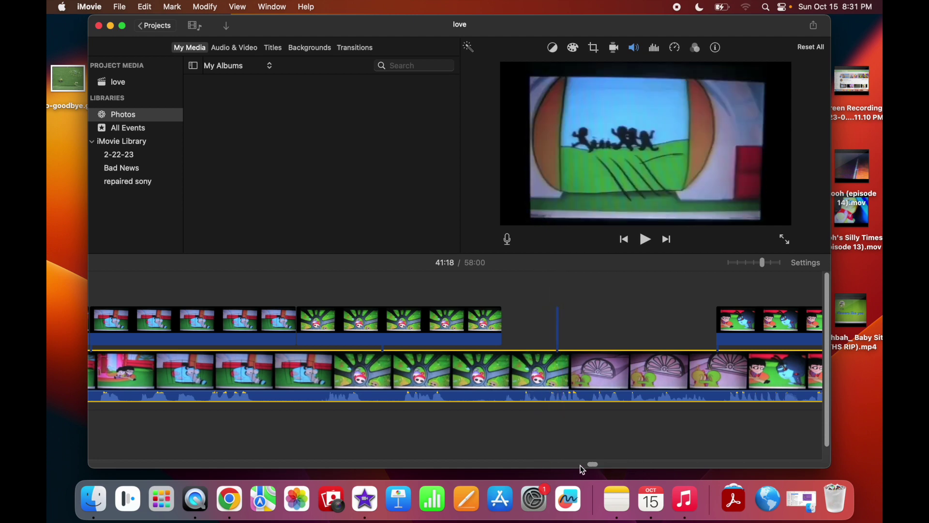
{"action": "left_click_drag", "start_coordinate": [591, 460], "coordinate": [657, 466]}
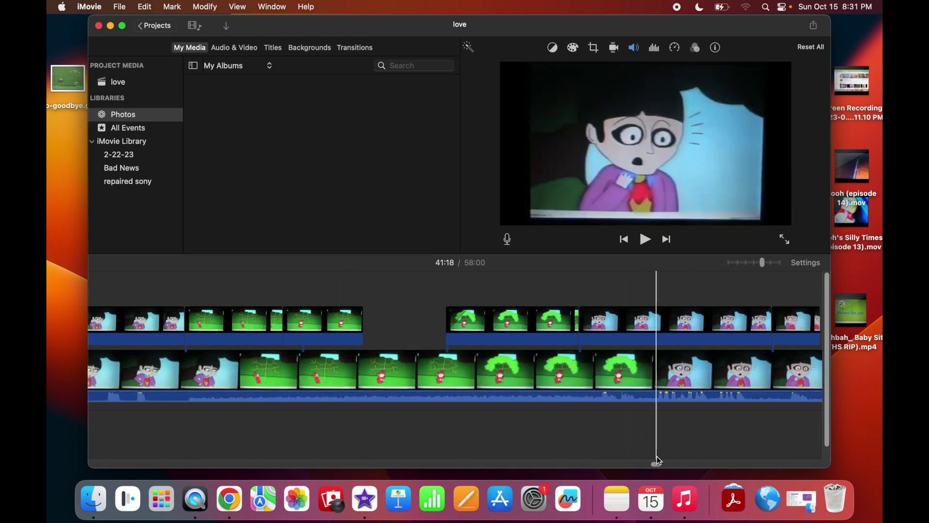
{"action": "left_click_drag", "start_coordinate": [656, 460], "coordinate": [658, 460]}
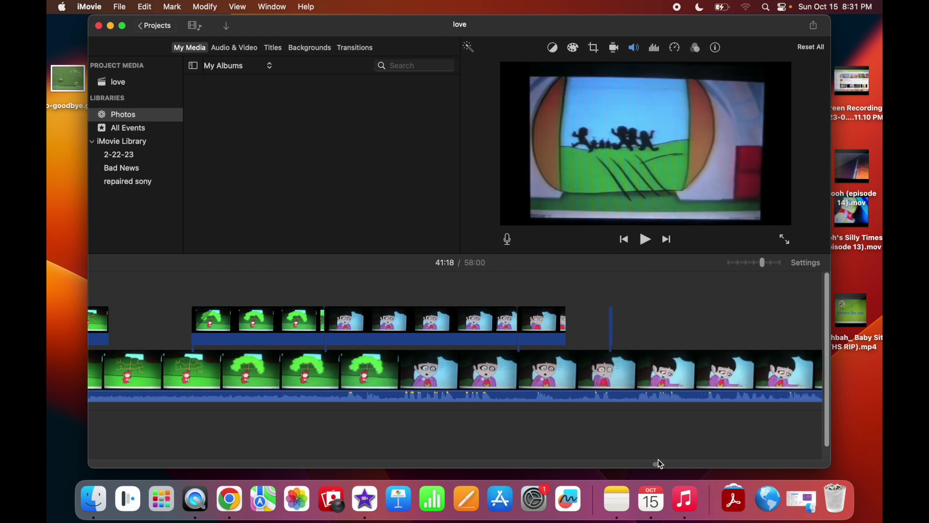
{"action": "left_click", "coordinate": [605, 341]}
{"action": "left_click", "coordinate": [644, 241]}
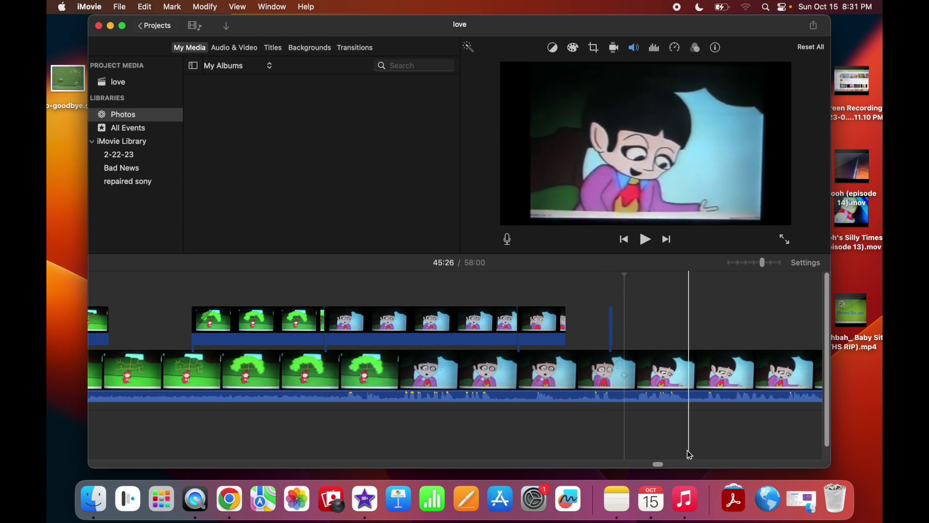
Examine the love timeline at 27:06 and look back through the clips before it.
{"action": "left_click_drag", "start_coordinate": [662, 464], "coordinate": [438, 464]}
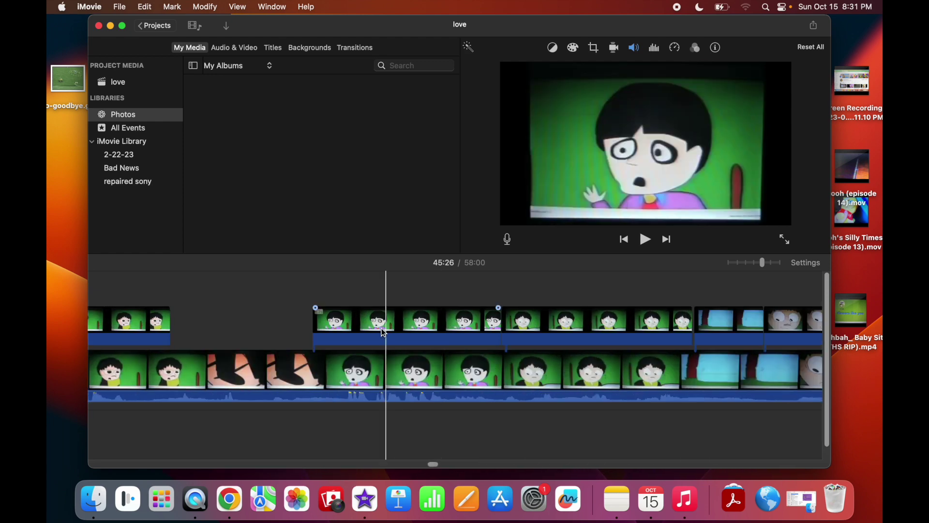
{"action": "left_click", "coordinate": [221, 303]}
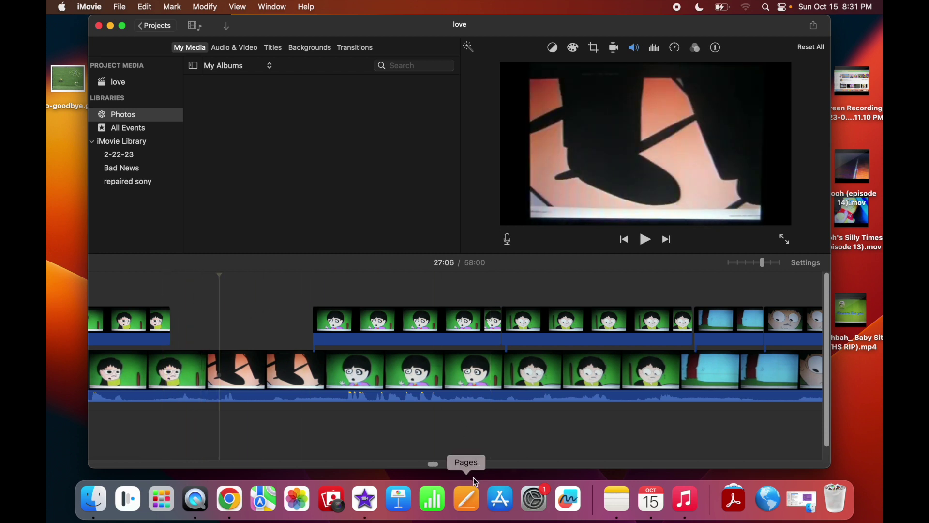
{"action": "left_click", "coordinate": [435, 465]}
{"action": "left_click_drag", "start_coordinate": [435, 466], "coordinate": [427, 465]}
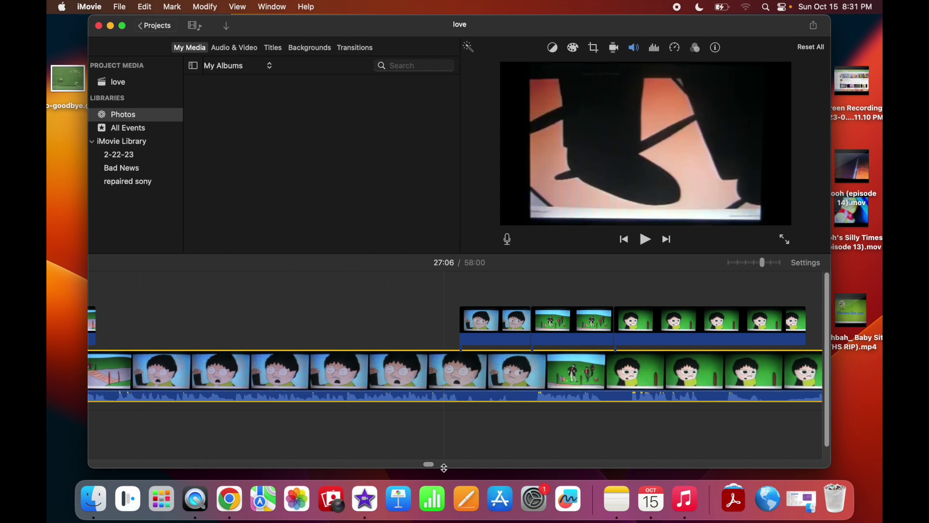
{"action": "left_click_drag", "start_coordinate": [425, 464], "coordinate": [411, 465]}
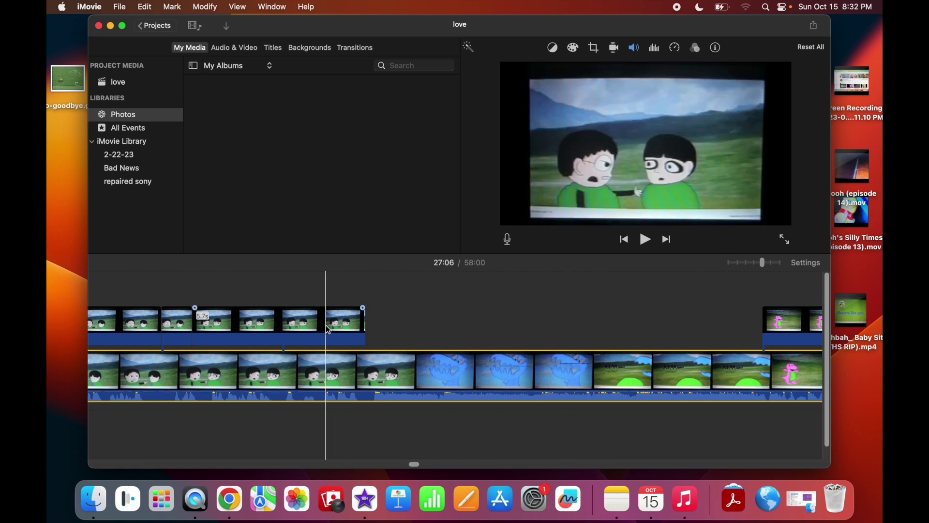
Examine the overlay clip at 25:35 and the pink dinosaur clips that follow it.
{"action": "left_click", "coordinate": [229, 278]}
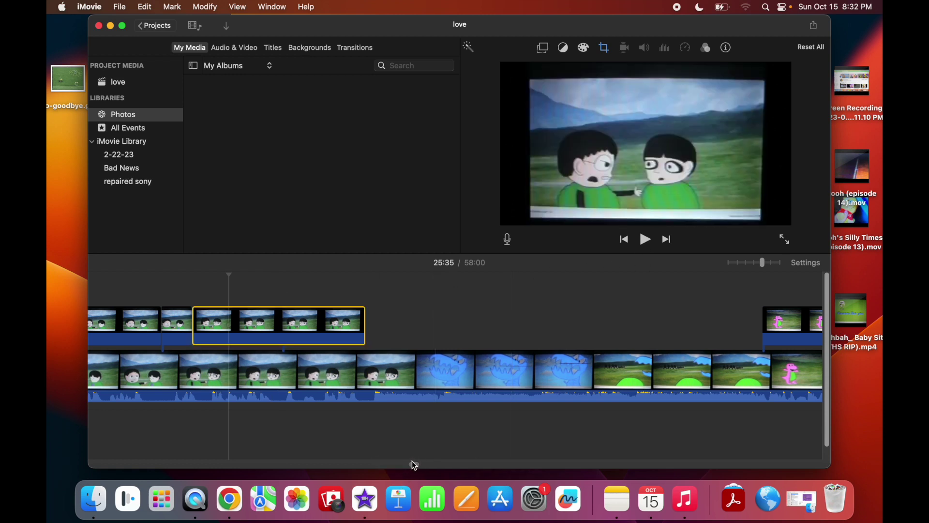
{"action": "scroll", "coordinate": [411, 461], "scroll_direction": "right", "scroll_amount": 5}
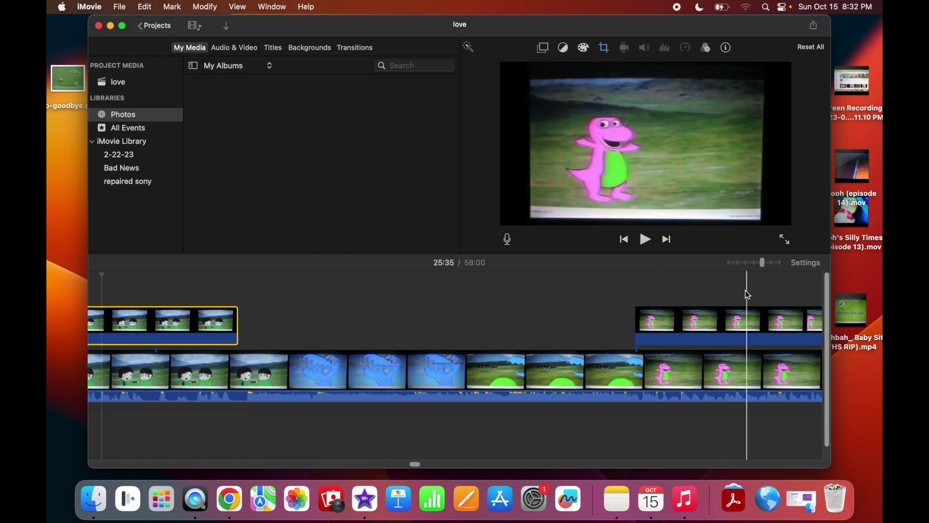
{"action": "scroll", "coordinate": [412, 463], "scroll_direction": "left", "scroll_amount": 5}
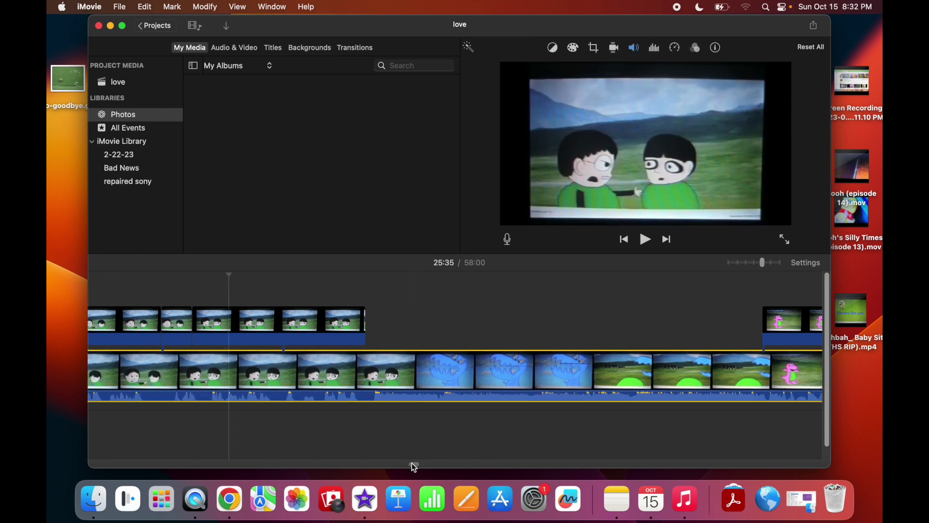
View the green dinosaur overlay clip at 24:44 and play the short overlay clip at 24:53.
{"action": "scroll", "coordinate": [409, 466], "scroll_direction": "left", "scroll_amount": 5}
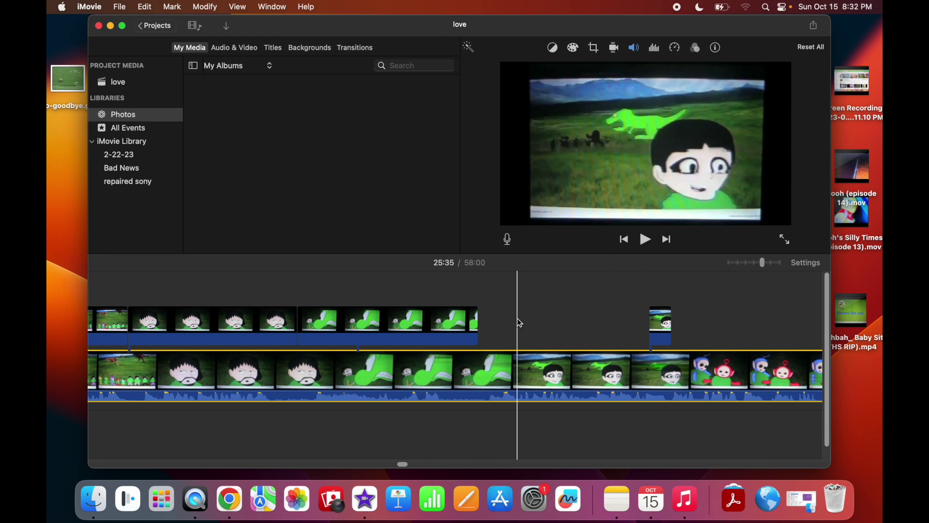
{"action": "left_click", "coordinate": [372, 314]}
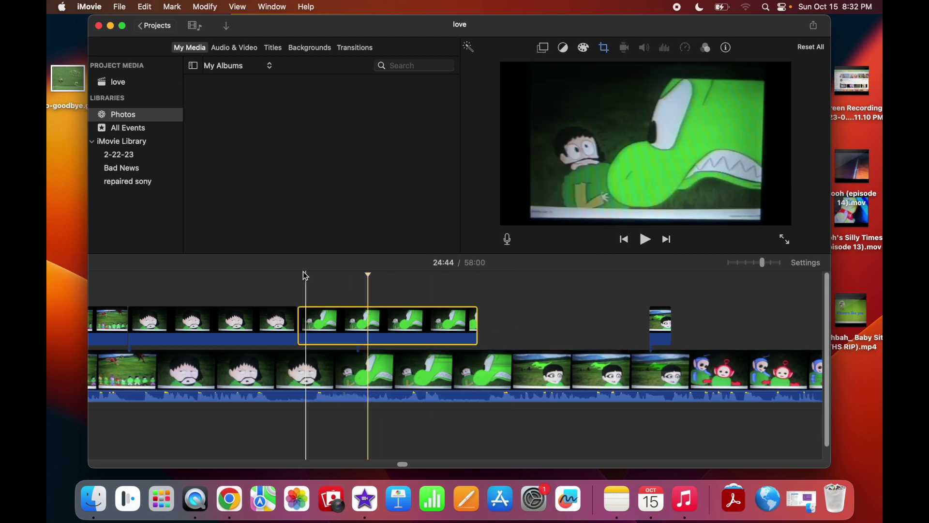
{"action": "left_click", "coordinate": [377, 291]}
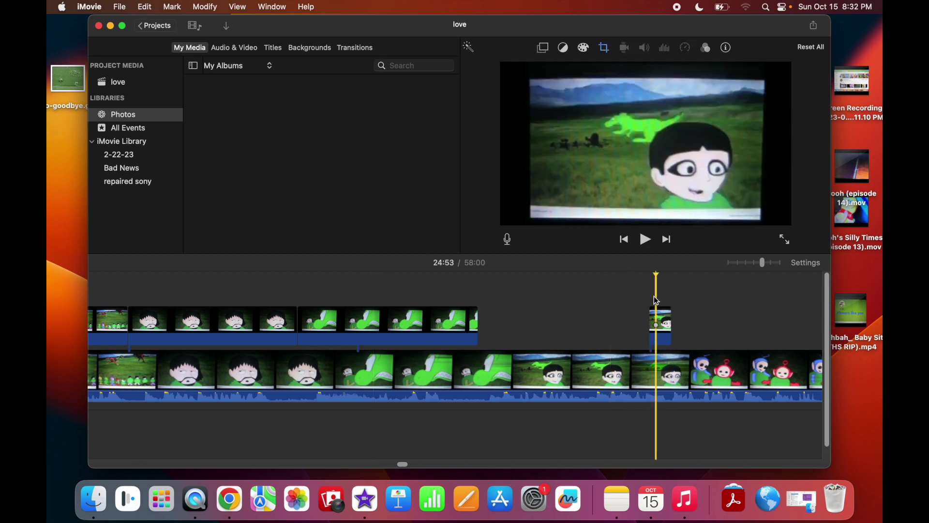
{"action": "left_click", "coordinate": [646, 240]}
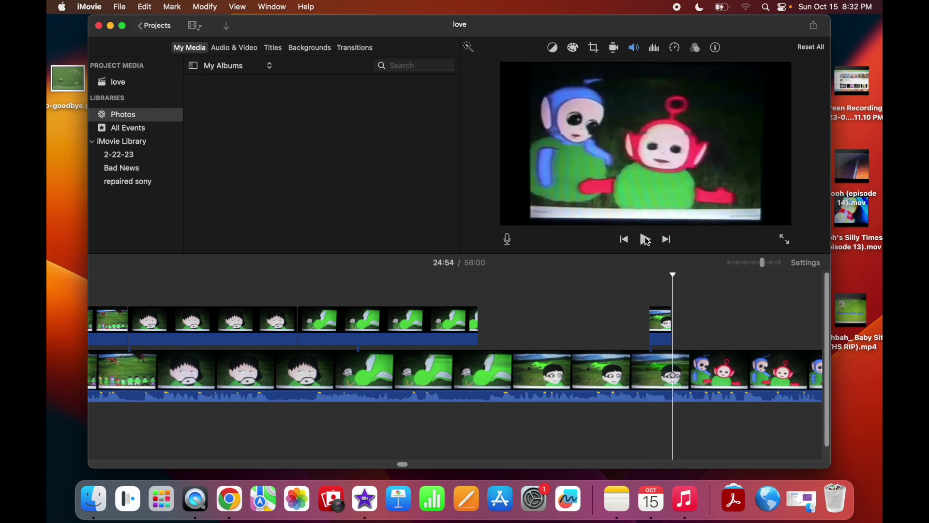
Zoom out the timeline and look through the overlay clips in the later part of the project.
{"action": "left_click", "coordinate": [736, 262]}
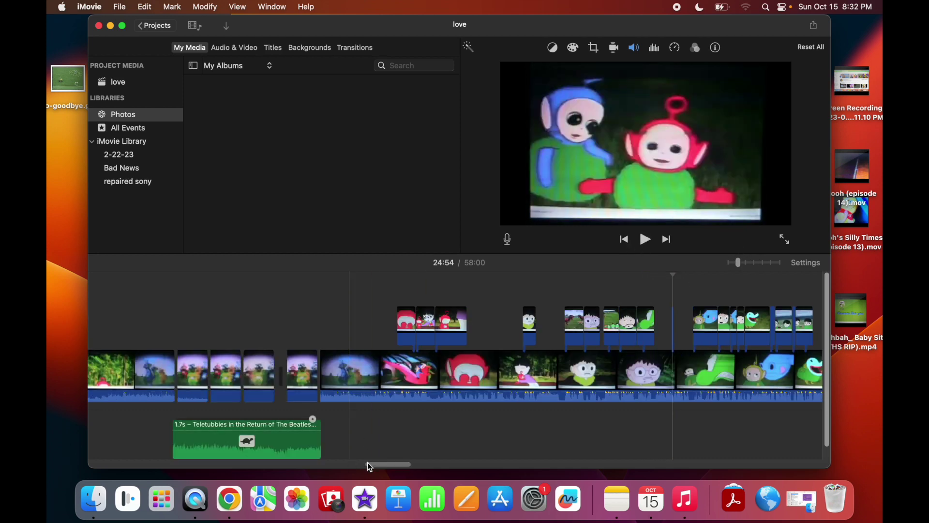
{"action": "scroll", "coordinate": [376, 464], "scroll_direction": "left", "scroll_amount": 2}
{"action": "left_click_drag", "start_coordinate": [375, 463], "coordinate": [644, 462]}
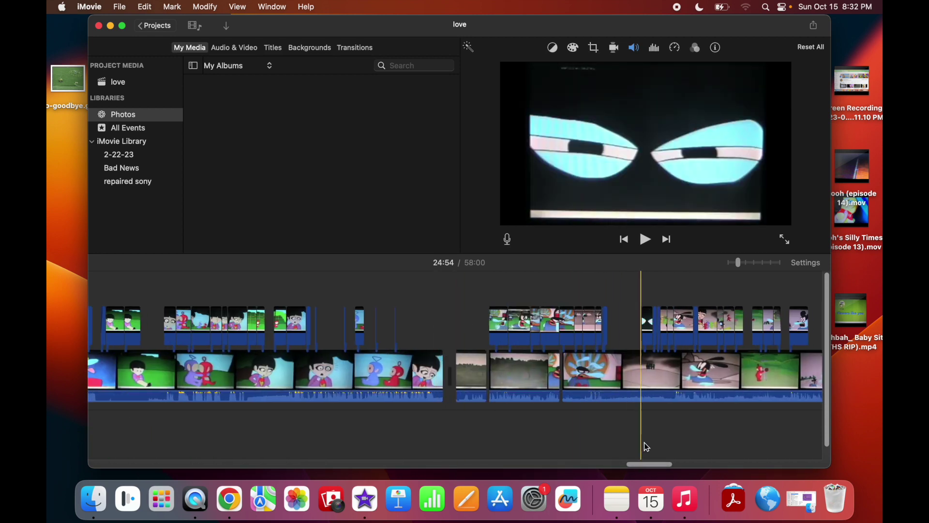
{"action": "left_click_drag", "start_coordinate": [640, 460], "coordinate": [669, 458]}
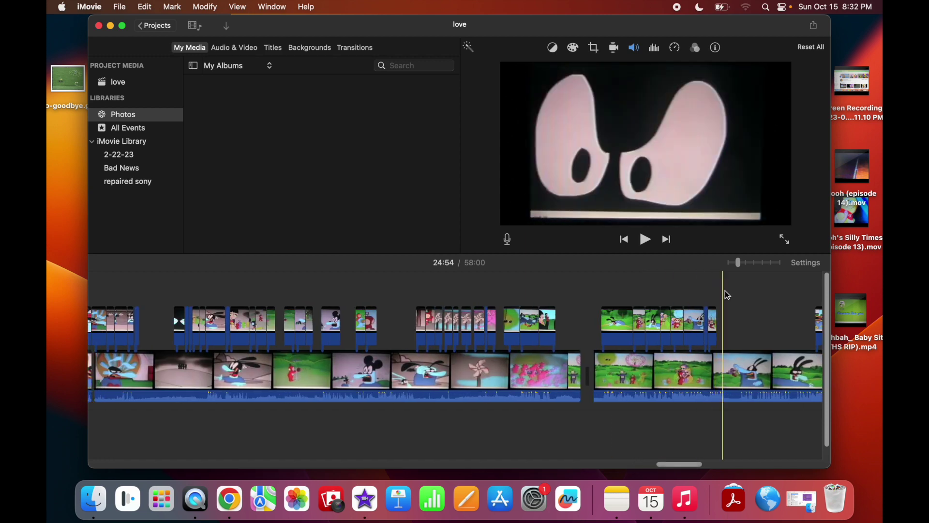
Zoom in the timeline and view the overlay clip of the boy with glasses at 26:54.
{"action": "left_click", "coordinate": [768, 267]}
{"action": "left_click_drag", "start_coordinate": [429, 465], "coordinate": [423, 465]}
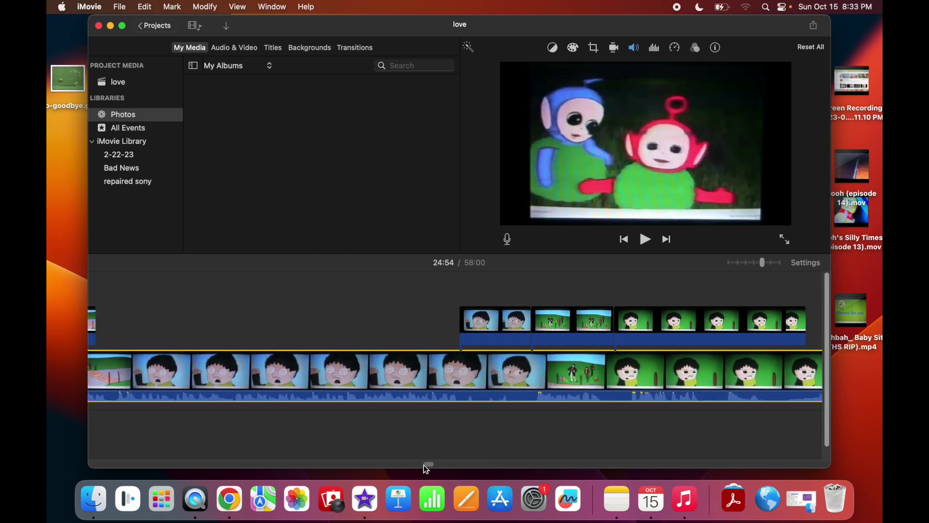
{"action": "left_click", "coordinate": [495, 318]}
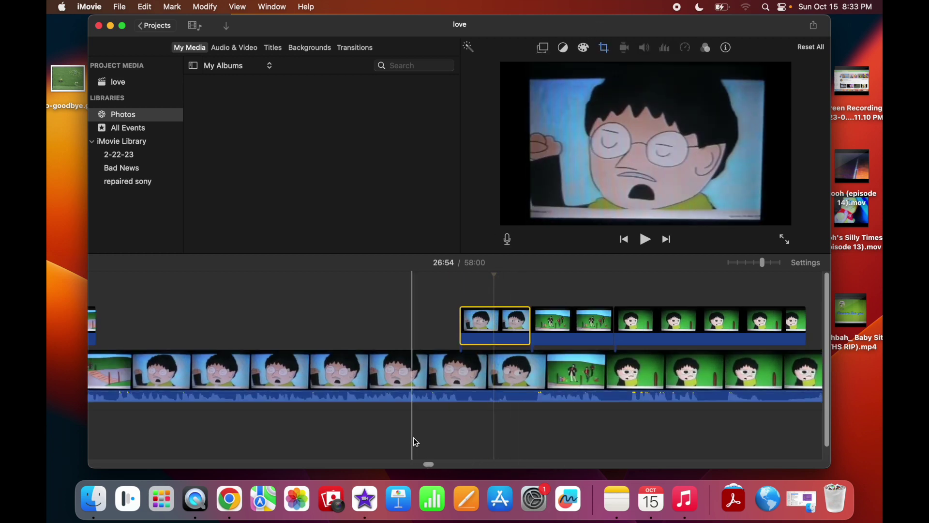
Look through the overlay clips in the later part of the timeline, up to the pink flower transition at 48:56.
{"action": "left_click_drag", "start_coordinate": [430, 463], "coordinate": [695, 460]}
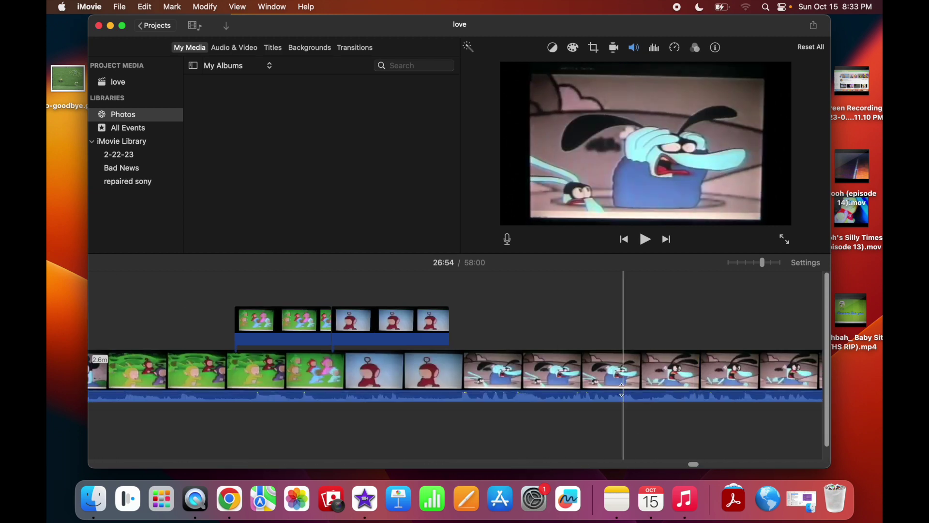
{"action": "left_click_drag", "start_coordinate": [693, 463], "coordinate": [704, 462]}
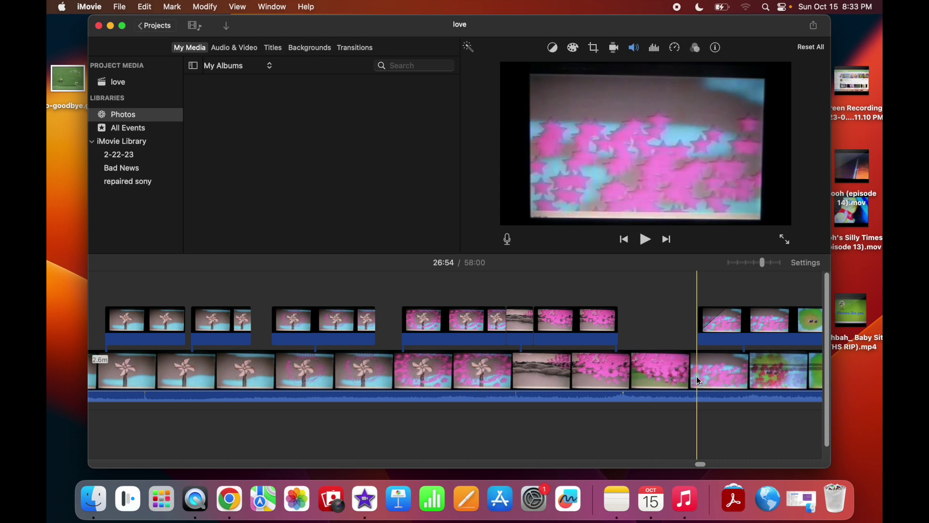
{"action": "left_click_drag", "start_coordinate": [700, 463], "coordinate": [702, 464]}
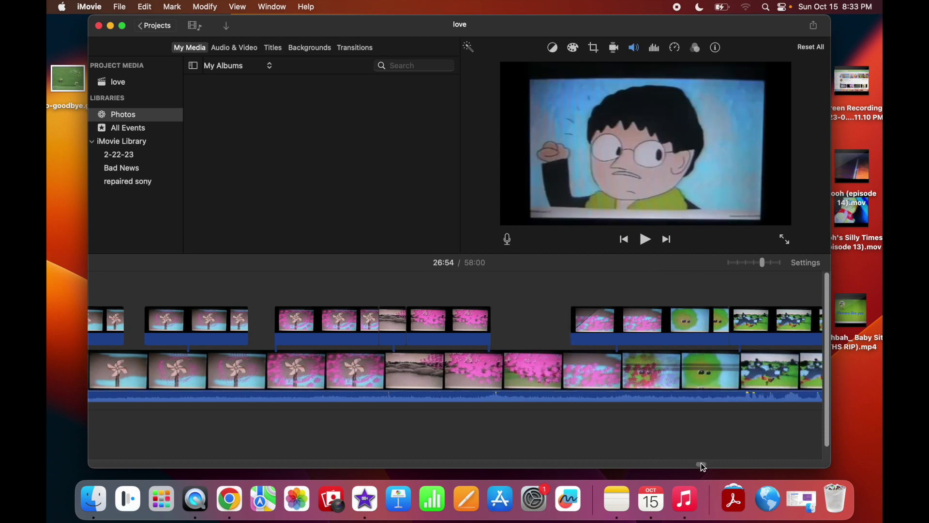
{"action": "left_click_drag", "start_coordinate": [698, 463], "coordinate": [700, 463]}
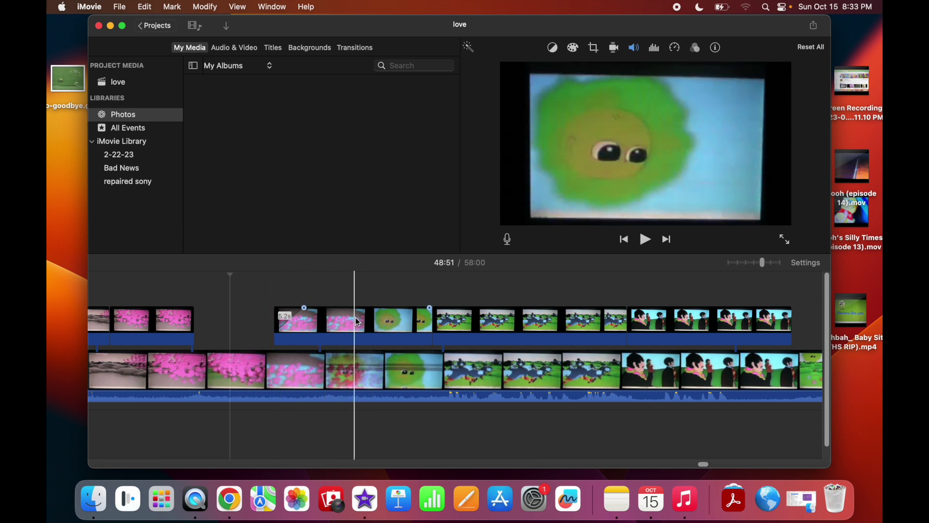
{"action": "left_click", "coordinate": [366, 371]}
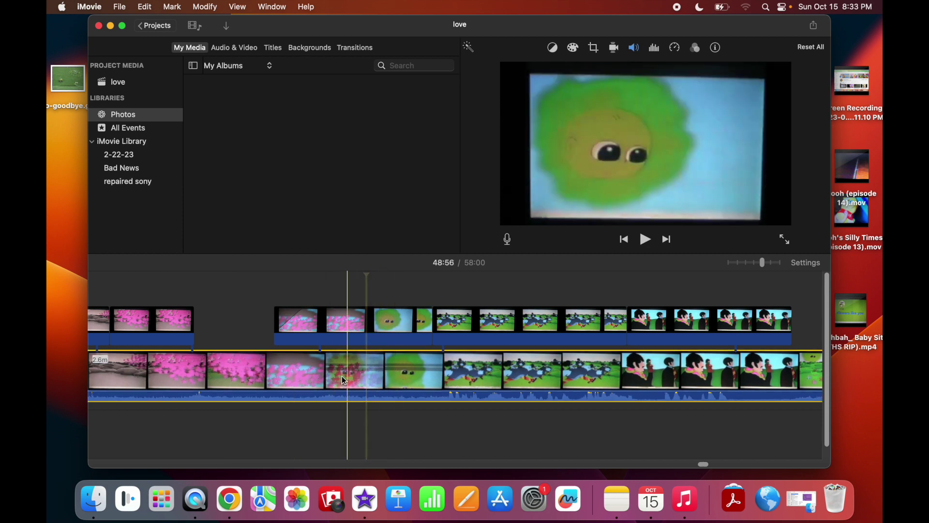
View the clips in the My Movie 6 project and reopen the love project.
{"action": "left_click", "coordinate": [156, 26]}
{"action": "double_click", "coordinate": [202, 334]}
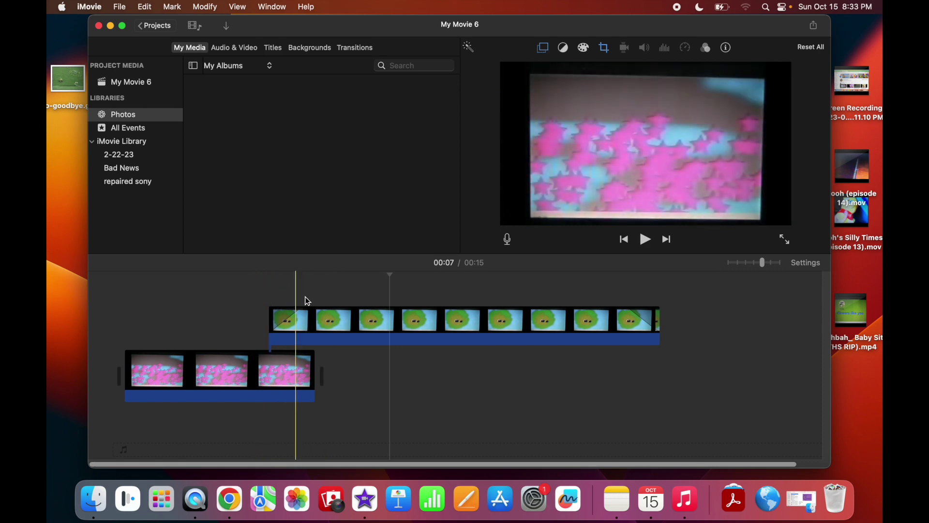
{"action": "left_click", "coordinate": [150, 25]}
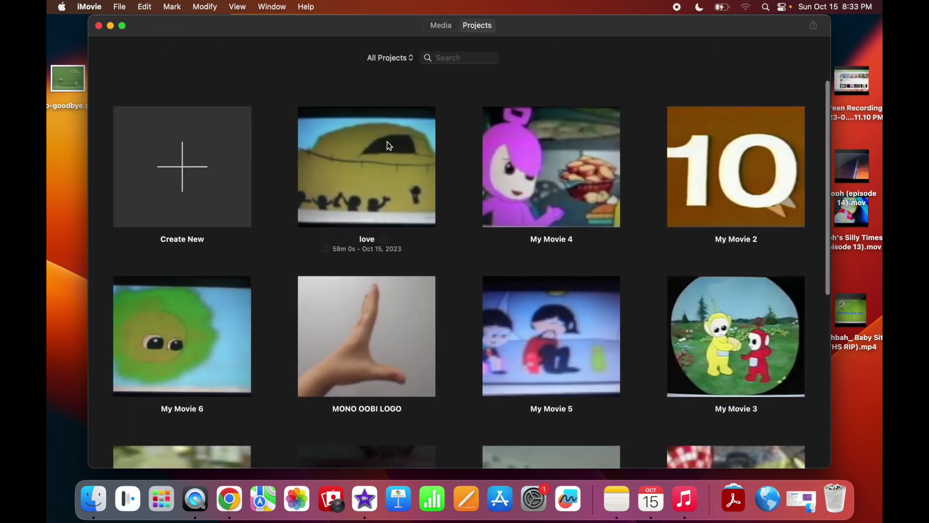
{"action": "double_click", "coordinate": [391, 200]}
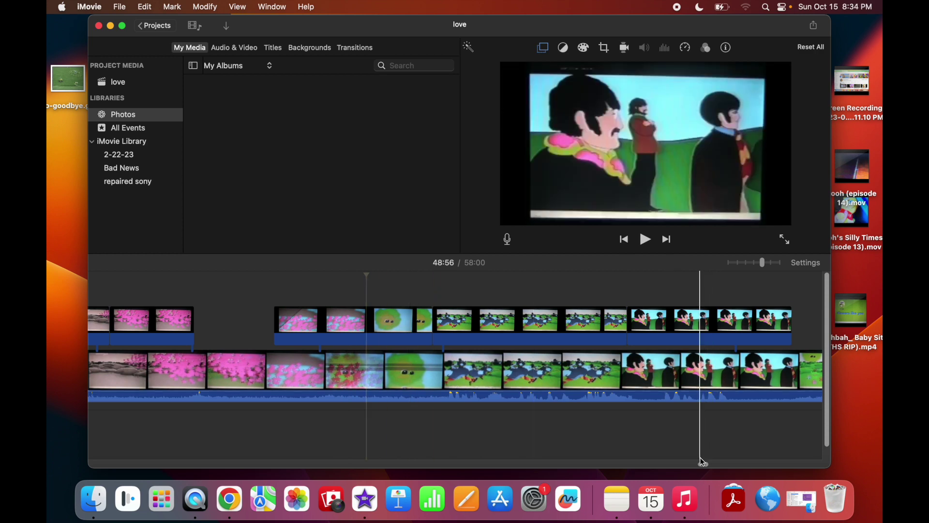
Look through the clips after 48:56 and return to the overlay clips around 46:16.
{"action": "scroll", "coordinate": [704, 460], "scroll_direction": "right", "scroll_amount": 5}
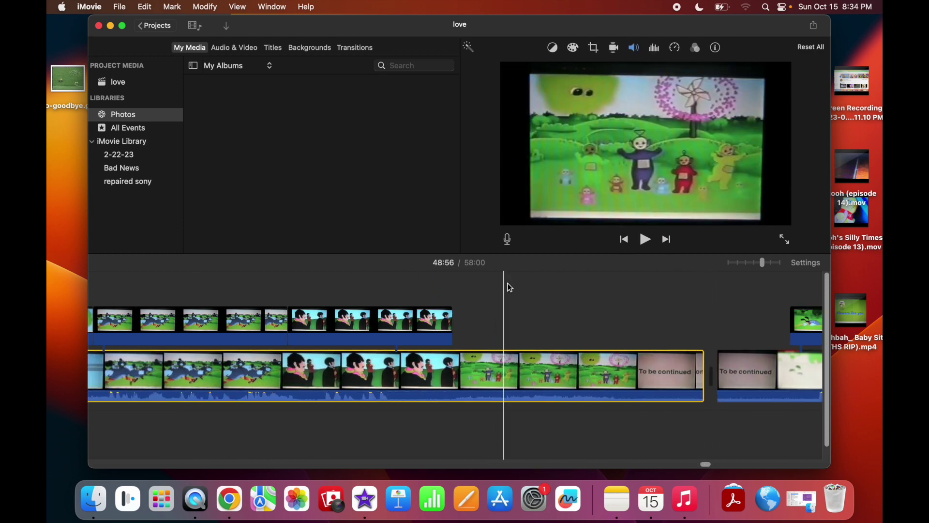
{"action": "left_click_drag", "start_coordinate": [703, 464], "coordinate": [720, 464]}
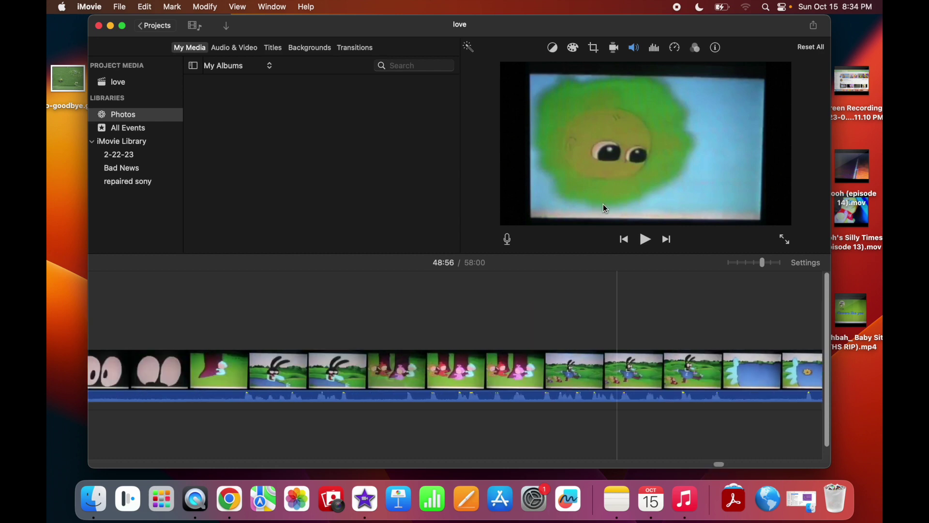
{"action": "left_click_drag", "start_coordinate": [720, 464], "coordinate": [670, 463]}
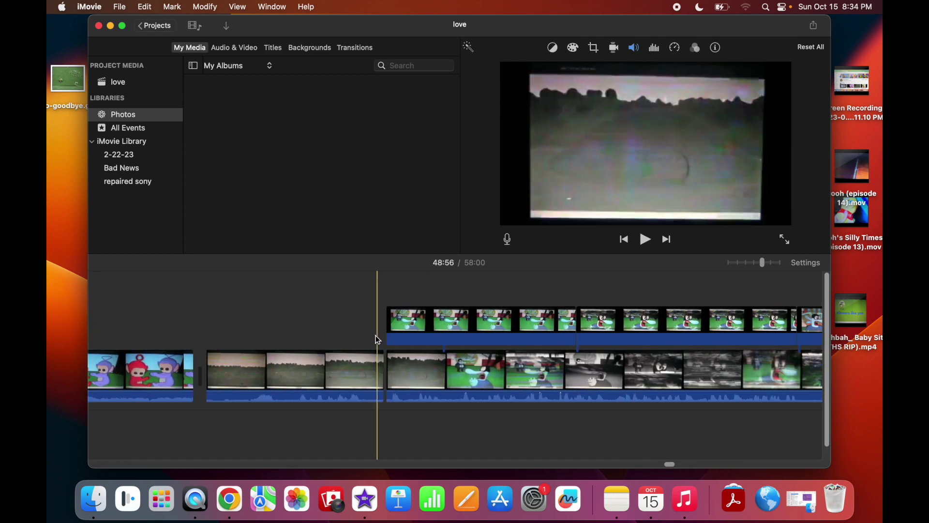
Remove the overlay clip at 46:16 to show the footage beneath it, and undo the deletion.
{"action": "left_click", "coordinate": [450, 330]}
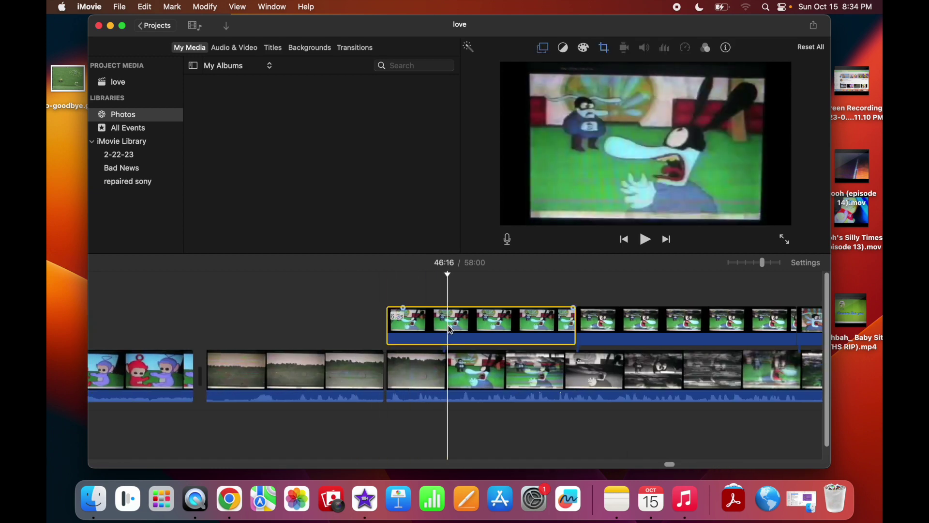
{"action": "key", "text": "Delete"}
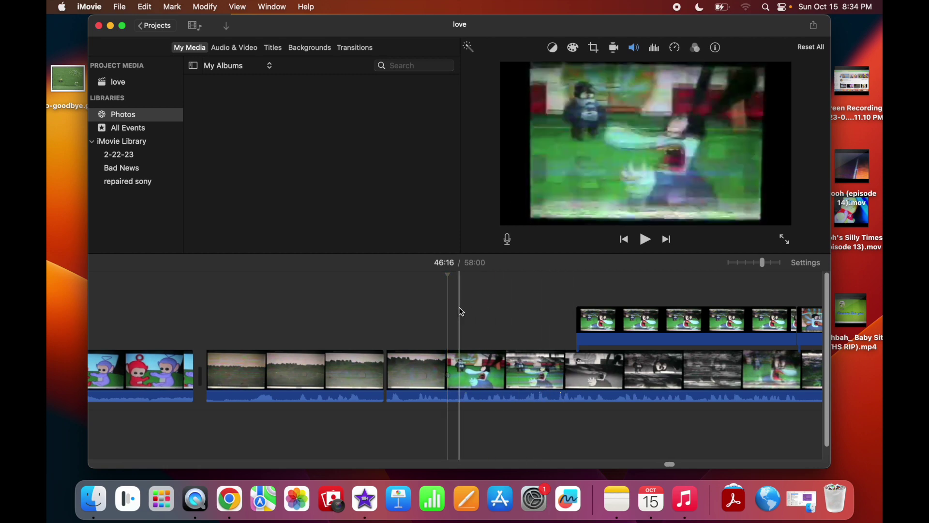
{"action": "key", "text": "super+z"}
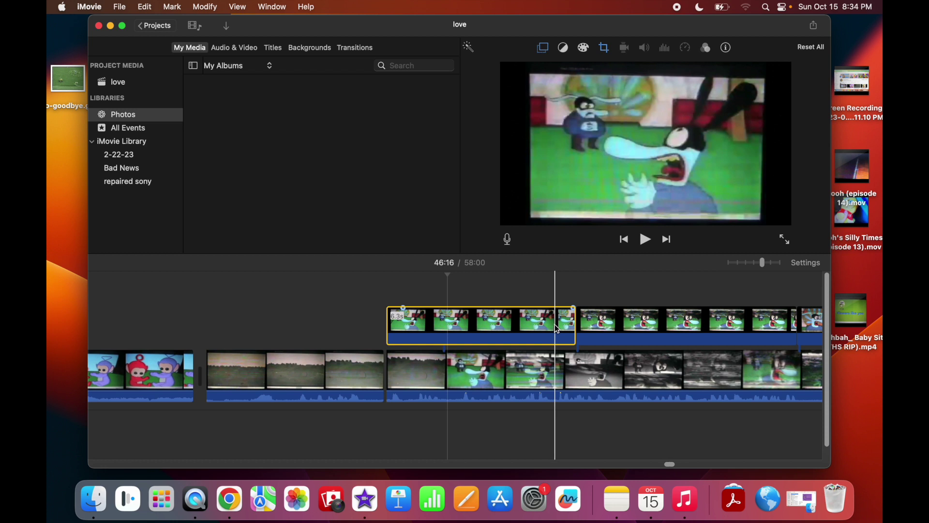
Delete the overlay clip covering the distorted black-and-white footage at 46:24, and undo the deletion.
{"action": "left_click", "coordinate": [664, 334]}
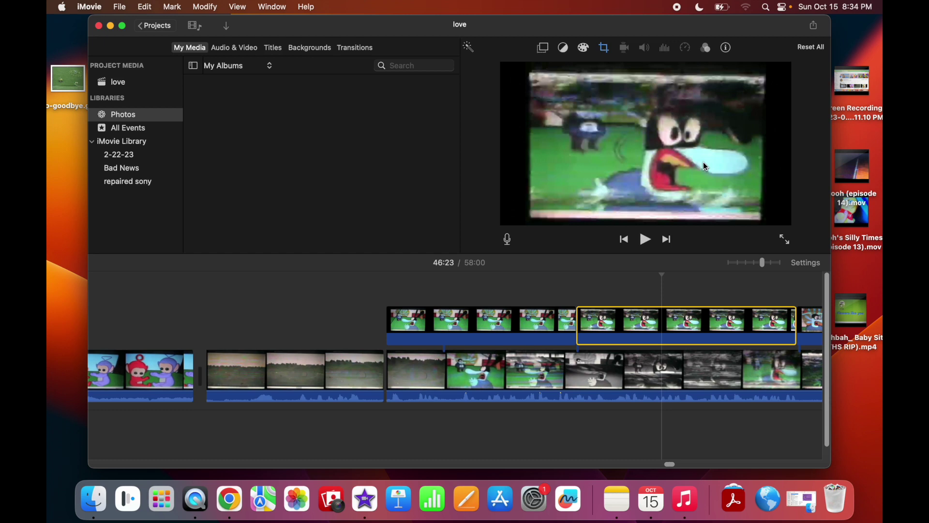
{"action": "key", "text": "super+shift+a"}
{"action": "left_click", "coordinate": [694, 308]}
{"action": "key", "text": "Delete"}
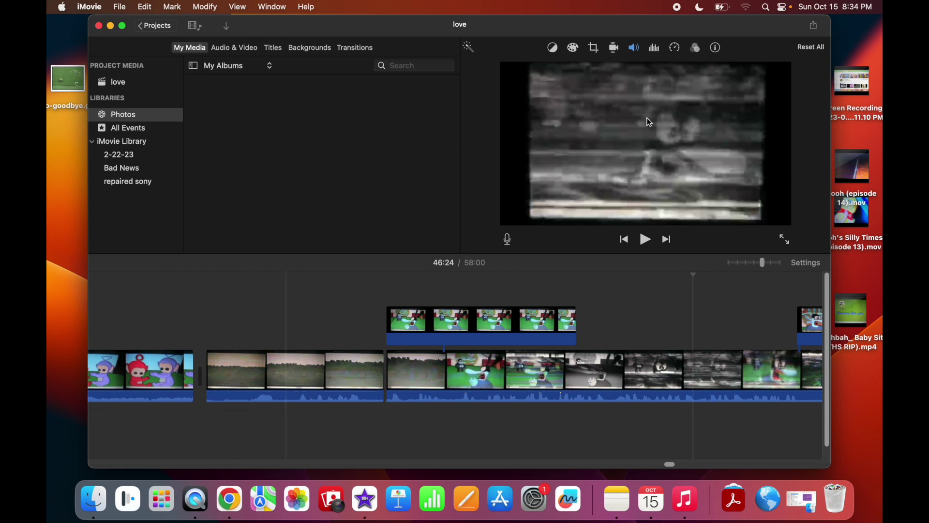
{"action": "left_click", "coordinate": [602, 287]}
{"action": "key", "text": "super+z"}
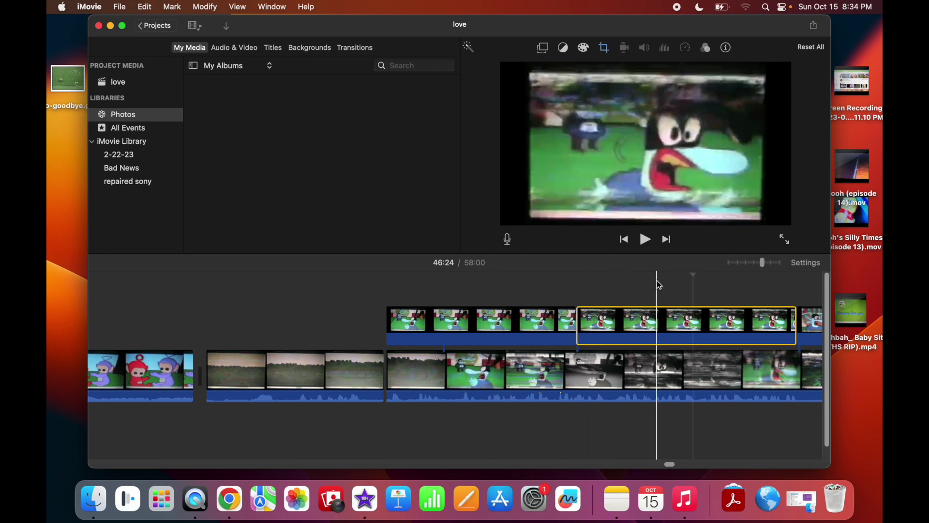
Examine the overlay clip at 46:20 and the field footage preceding it, back to 46:06.
{"action": "left_click", "coordinate": [560, 283]}
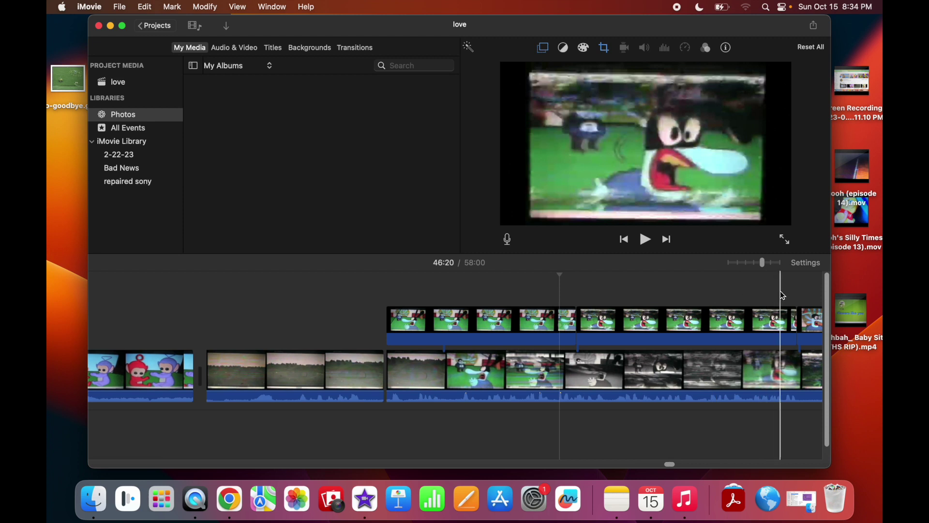
{"action": "left_click", "coordinate": [265, 281]}
{"action": "left_click", "coordinate": [566, 282]}
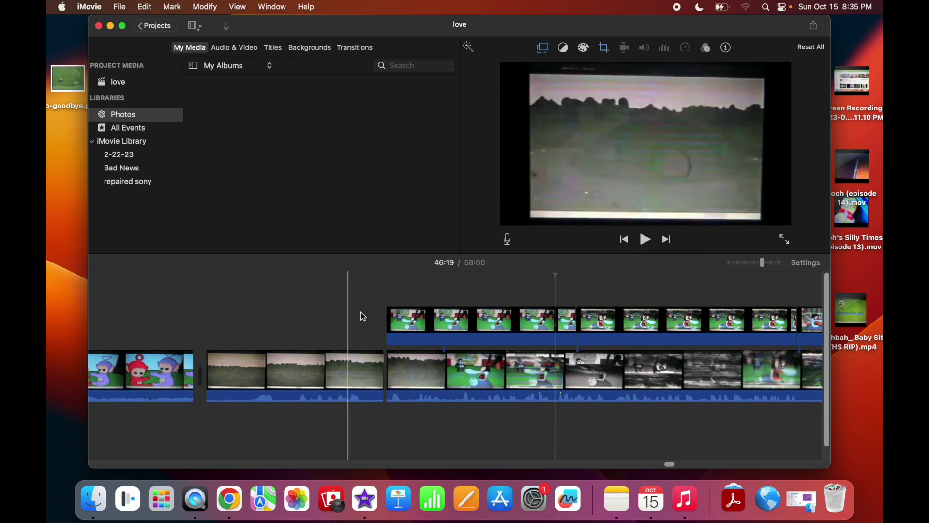
{"action": "left_click", "coordinate": [138, 293]}
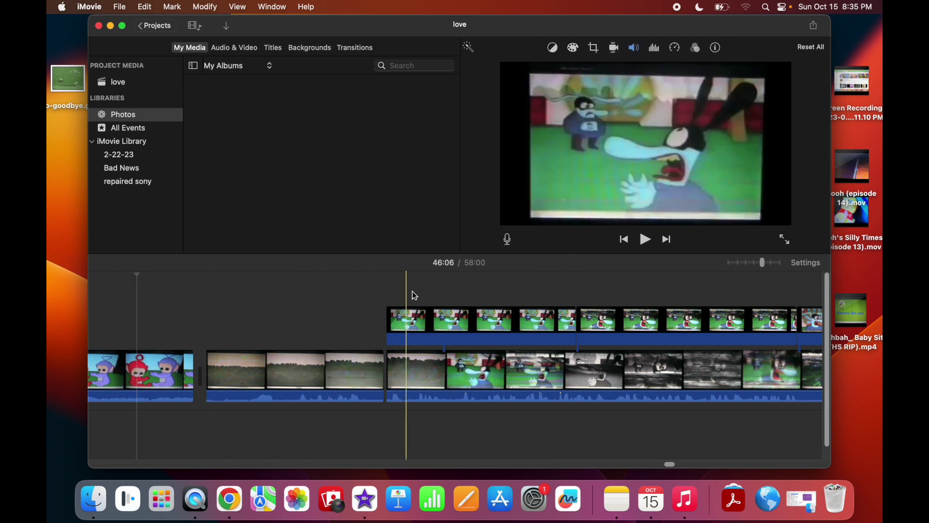
{"action": "left_click", "coordinate": [209, 354]}
Examine the clips at 47:27 and 47:39, and the gap between overlay clips at 47:51.
{"action": "scroll", "coordinate": [670, 465], "scroll_direction": "right", "scroll_amount": 3}
{"action": "left_click_drag", "start_coordinate": [670, 465], "coordinate": [685, 464]}
{"action": "left_click", "coordinate": [538, 389]}
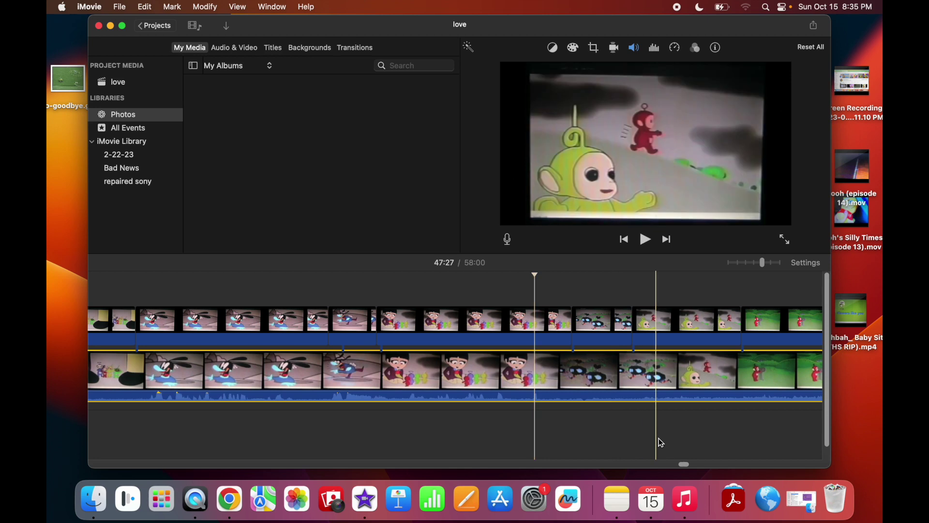
{"action": "left_click_drag", "start_coordinate": [684, 465], "coordinate": [688, 464]}
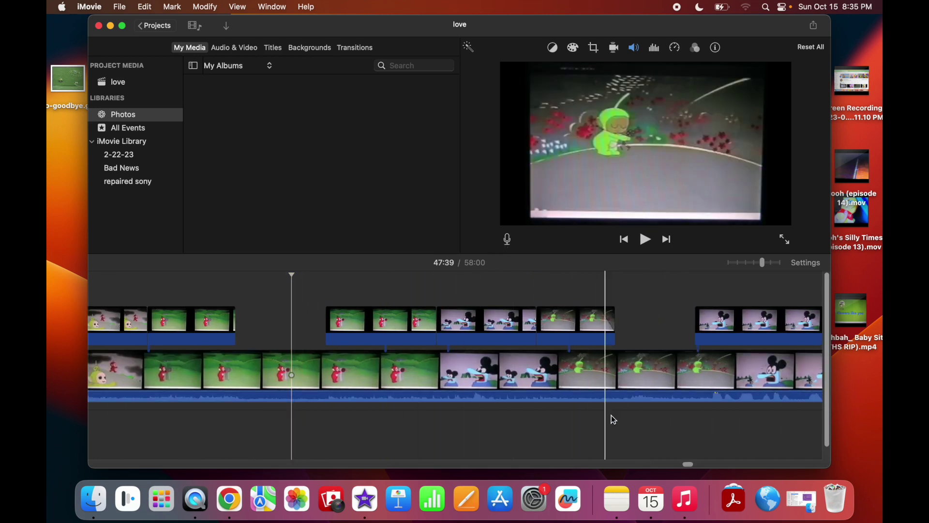
{"action": "left_click_drag", "start_coordinate": [688, 462], "coordinate": [687, 464]}
{"action": "left_click", "coordinate": [654, 296]}
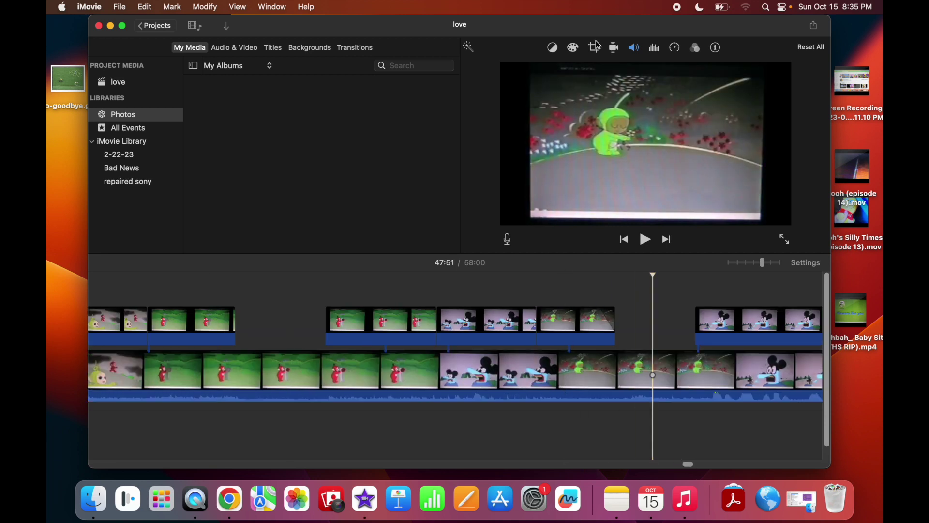
Show the crop settings of the main clip at 47:51 and of the overlay clip at 46:21.
{"action": "left_click", "coordinate": [593, 49]}
{"action": "left_click", "coordinate": [675, 293]}
{"action": "left_click_drag", "start_coordinate": [689, 464], "coordinate": [673, 466]}
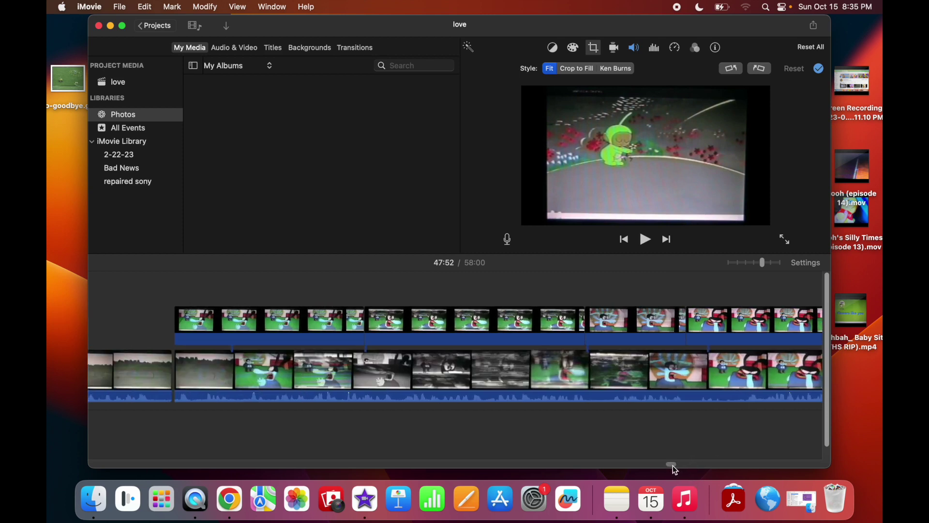
{"action": "left_click", "coordinate": [336, 309]}
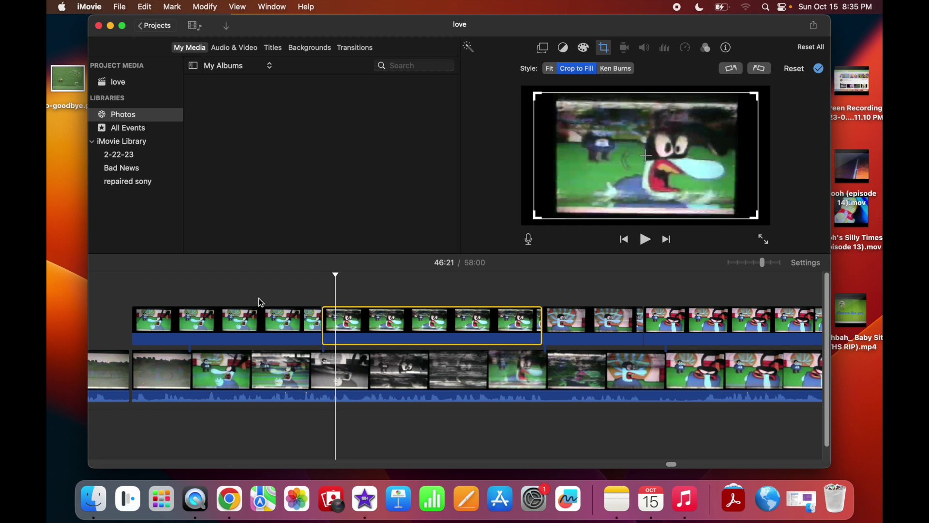
{"action": "left_click", "coordinate": [211, 300]}
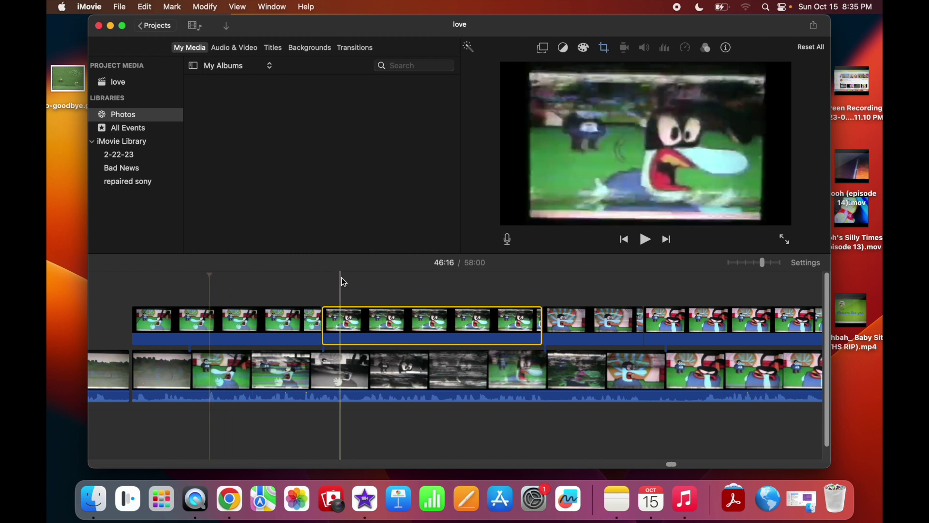
Examine several moments of the overlay clip around 46:22 that covers the distorted footage.
{"action": "left_click", "coordinate": [443, 288]}
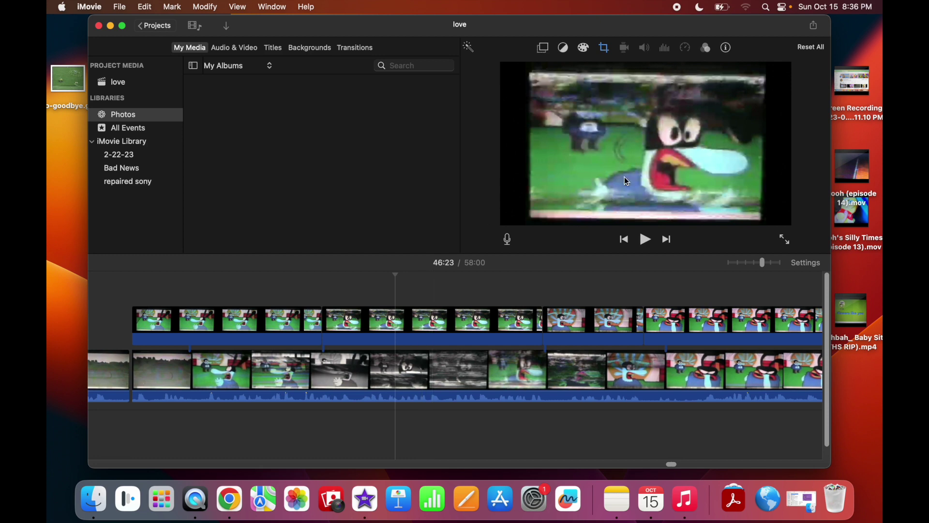
{"action": "left_click", "coordinate": [274, 285]}
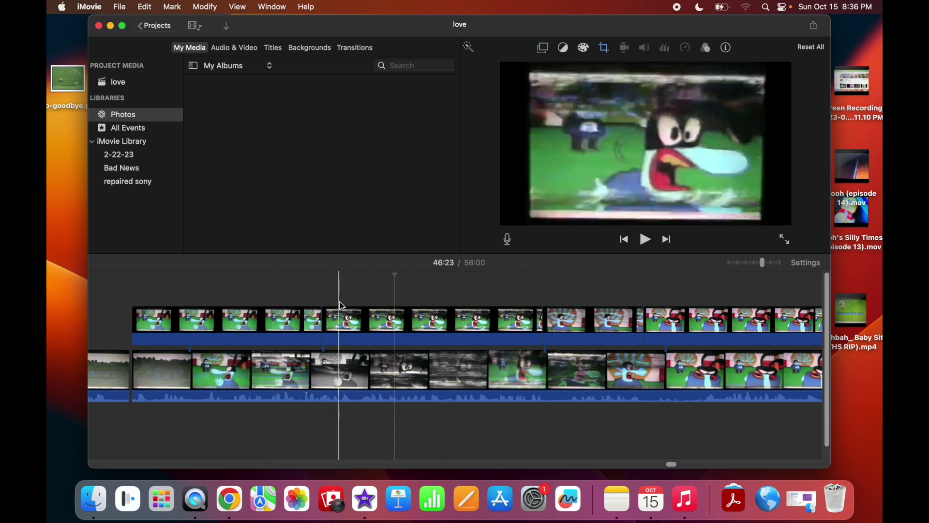
{"action": "left_click", "coordinate": [390, 289]}
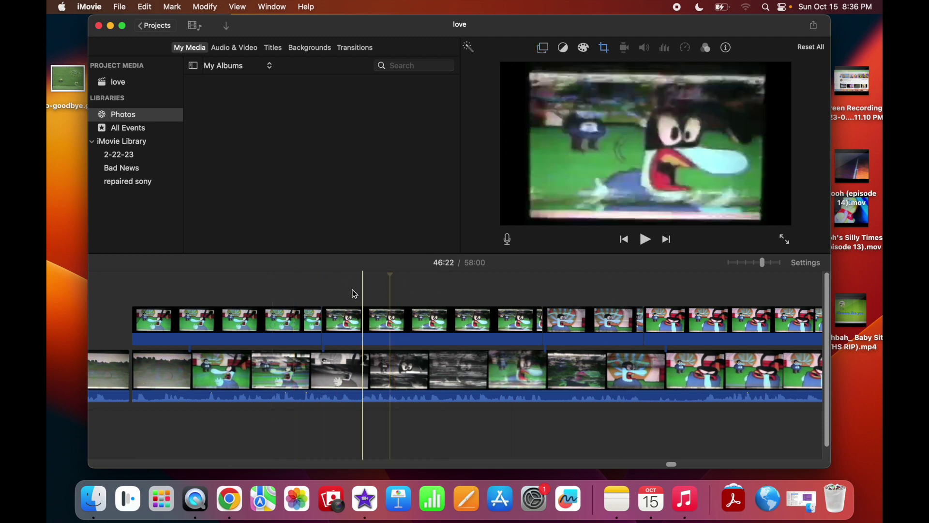
{"action": "left_click", "coordinate": [450, 322]}
{"action": "left_click", "coordinate": [426, 284]}
{"action": "left_click", "coordinate": [451, 310]}
{"action": "left_click", "coordinate": [375, 287]}
{"action": "left_click", "coordinate": [364, 326]}
{"action": "left_click", "coordinate": [387, 291]}
{"action": "left_click", "coordinate": [391, 315]}
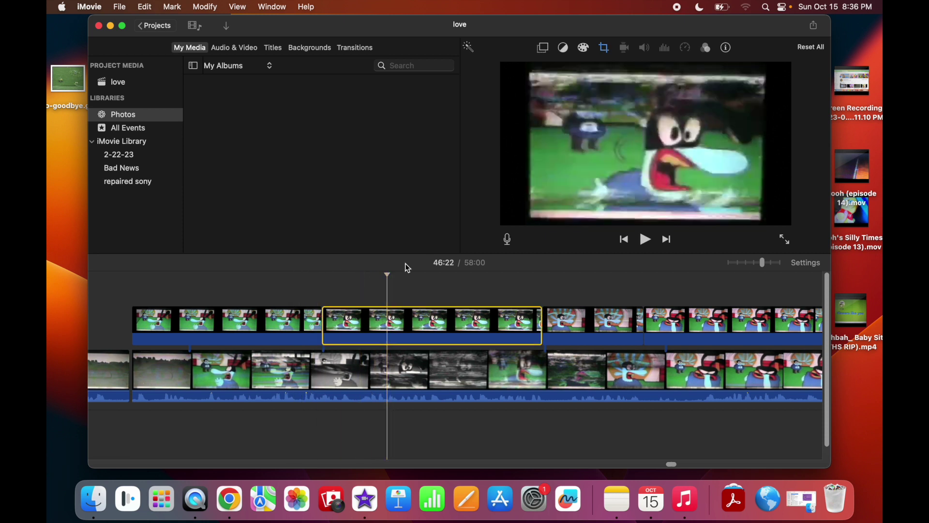
Check the overlay clips at 46:26 and 46:28, and go back to the overlay at 46:23.
{"action": "left_click", "coordinate": [487, 293]}
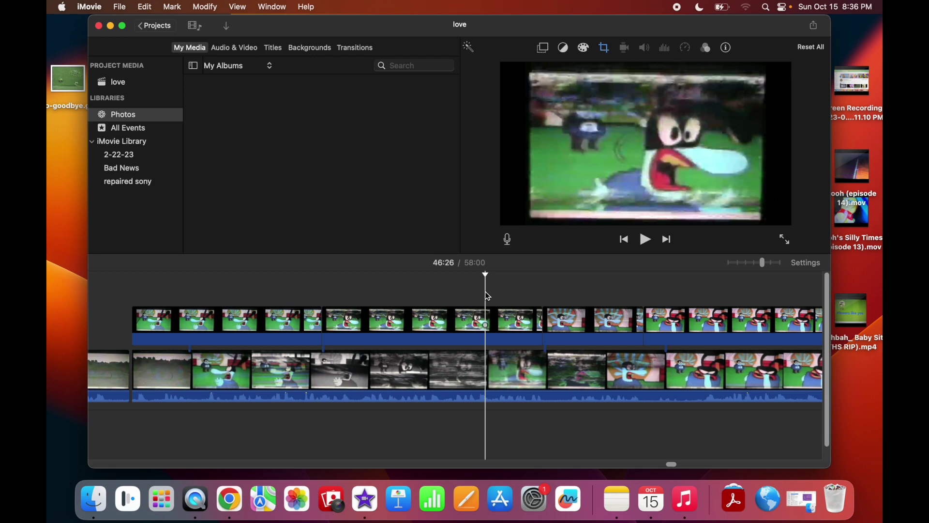
{"action": "left_click", "coordinate": [491, 322]}
{"action": "left_click", "coordinate": [563, 291]}
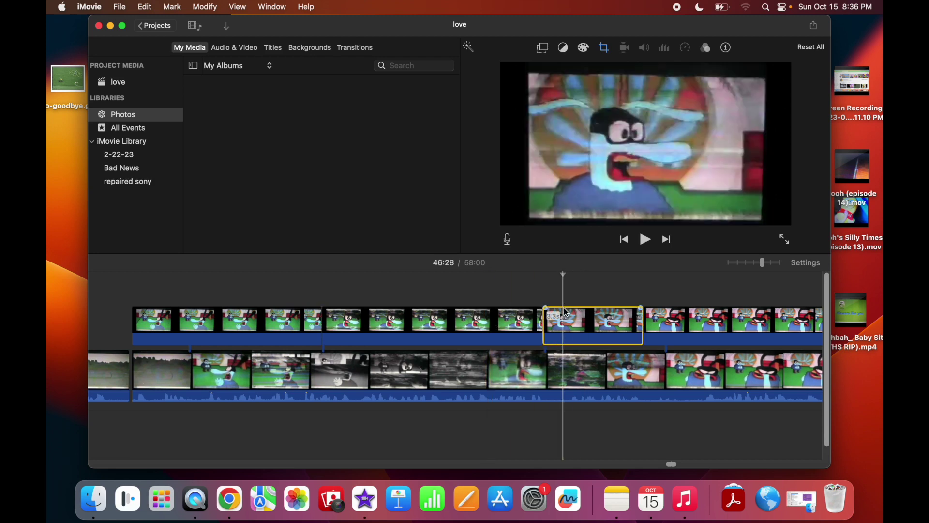
{"action": "left_click", "coordinate": [419, 322]}
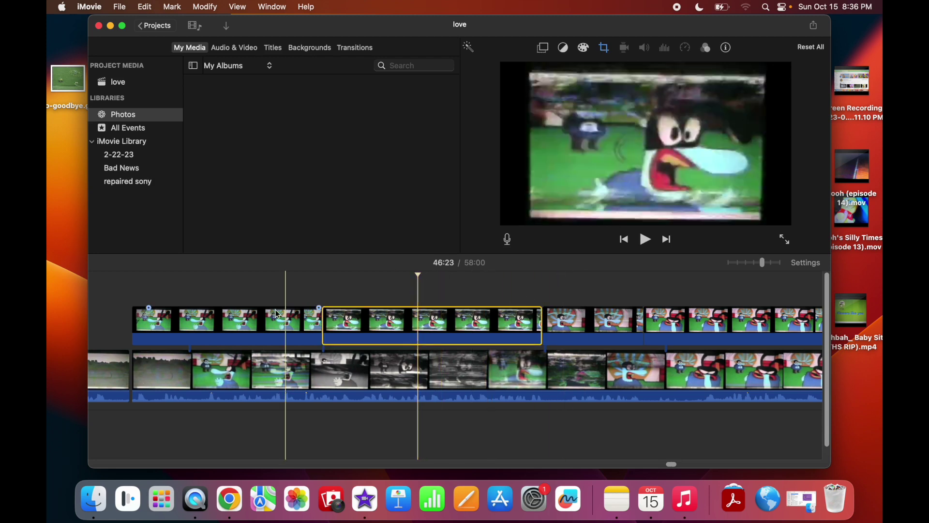
Examine the main footage ahead of the overlay clips at 45:55, 46:06 and 46:10.
{"action": "left_click_drag", "start_coordinate": [669, 465], "coordinate": [666, 465]}
{"action": "left_click", "coordinate": [386, 309]}
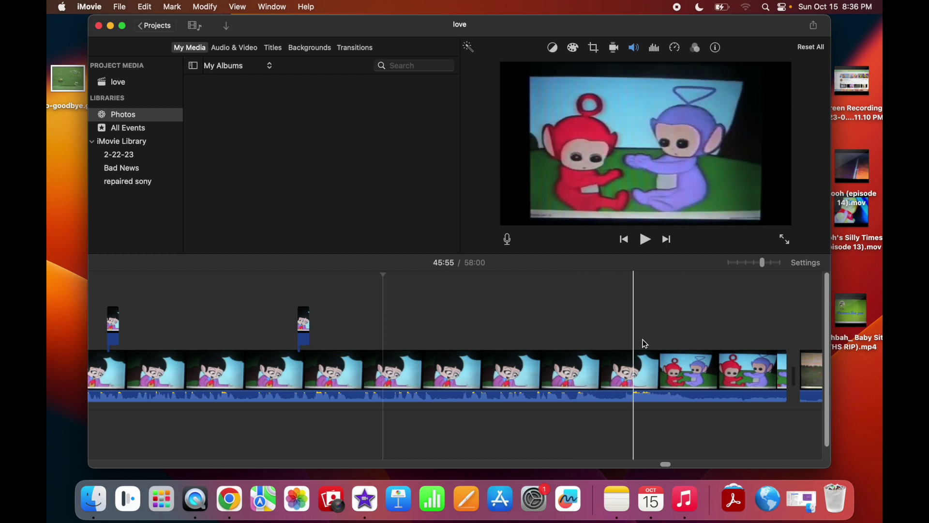
{"action": "left_click", "coordinate": [658, 382]}
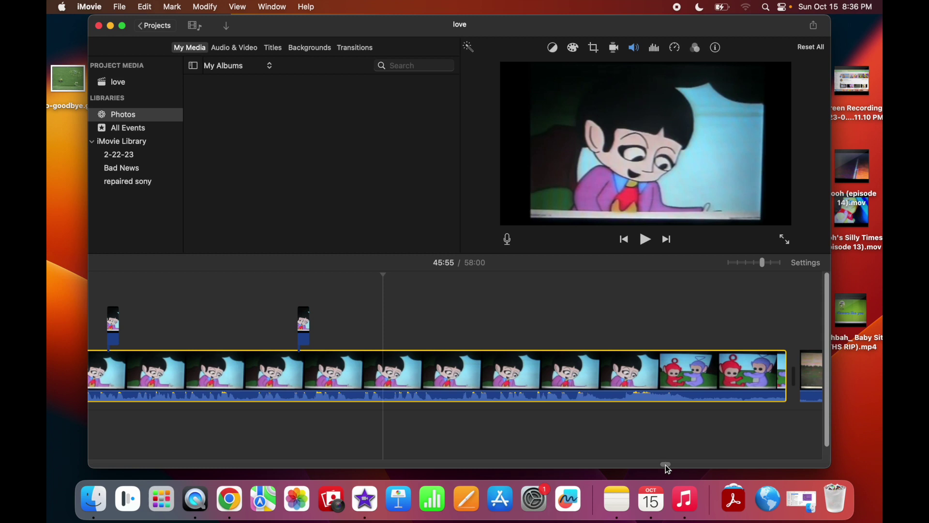
{"action": "left_click", "coordinate": [725, 308]}
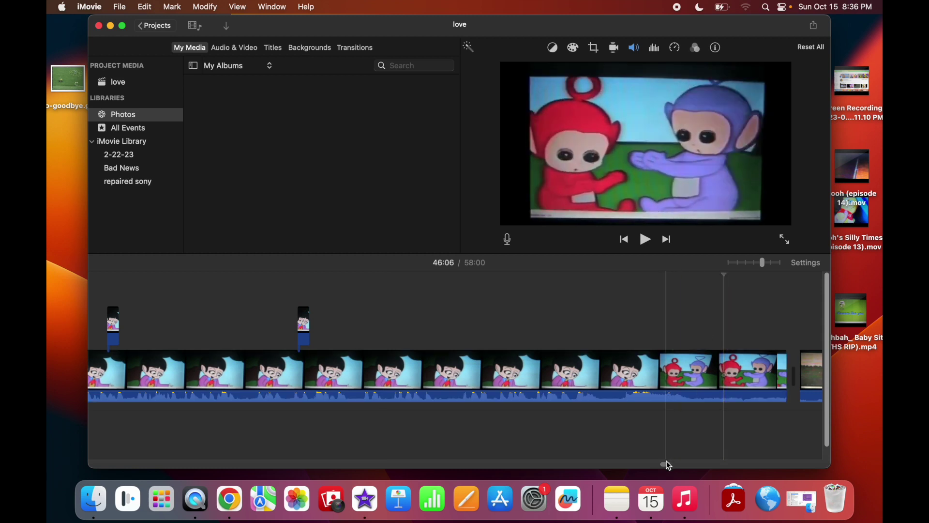
{"action": "scroll", "coordinate": [667, 461], "scroll_direction": "right", "scroll_amount": 5}
{"action": "left_click", "coordinate": [473, 311]}
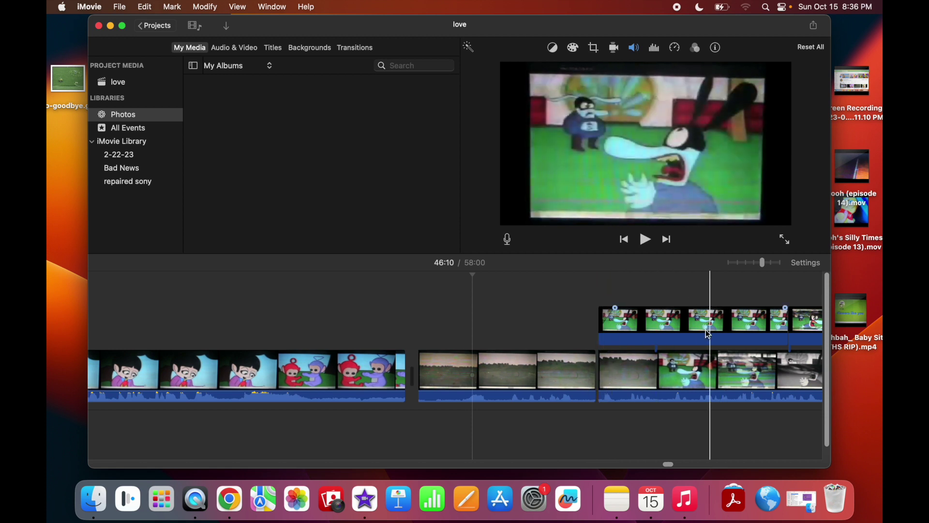
Check the overlay clip at 46:22 and review the covered footage that follows it.
{"action": "left_click_drag", "start_coordinate": [669, 464], "coordinate": [672, 468]}
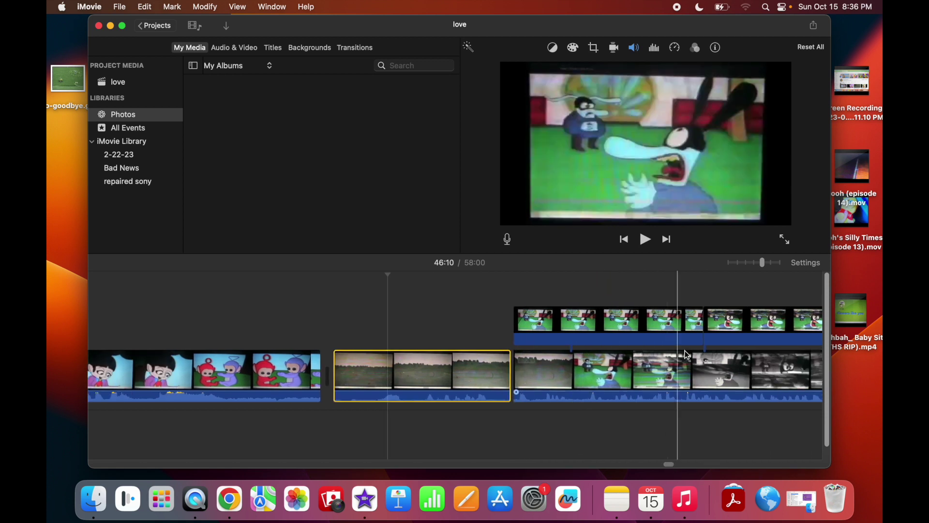
{"action": "left_click", "coordinate": [753, 322]}
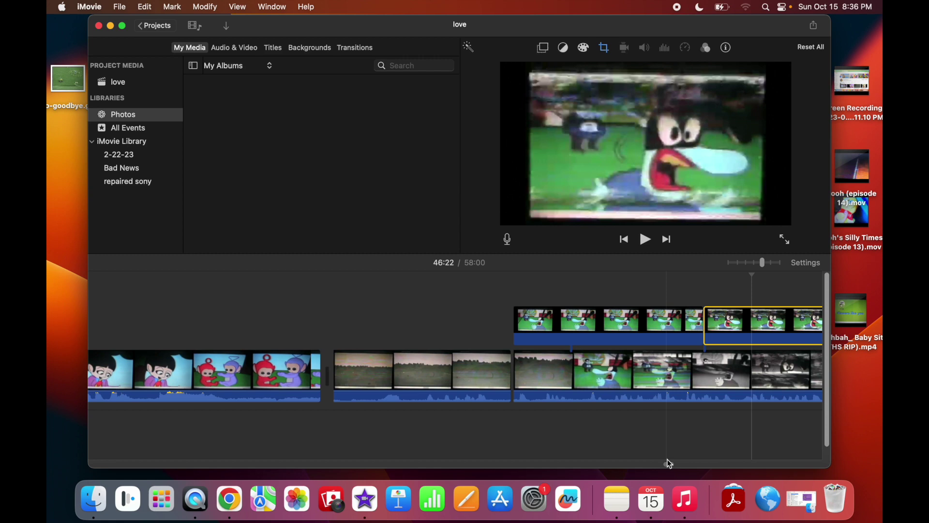
{"action": "scroll", "coordinate": [668, 459], "scroll_direction": "right", "scroll_amount": 10}
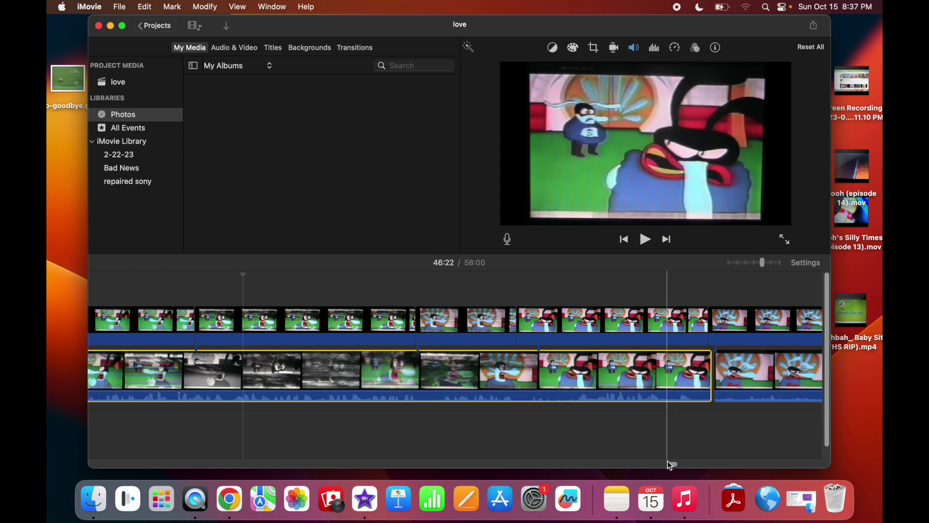
{"action": "scroll", "coordinate": [668, 462], "scroll_direction": "right", "scroll_amount": 7}
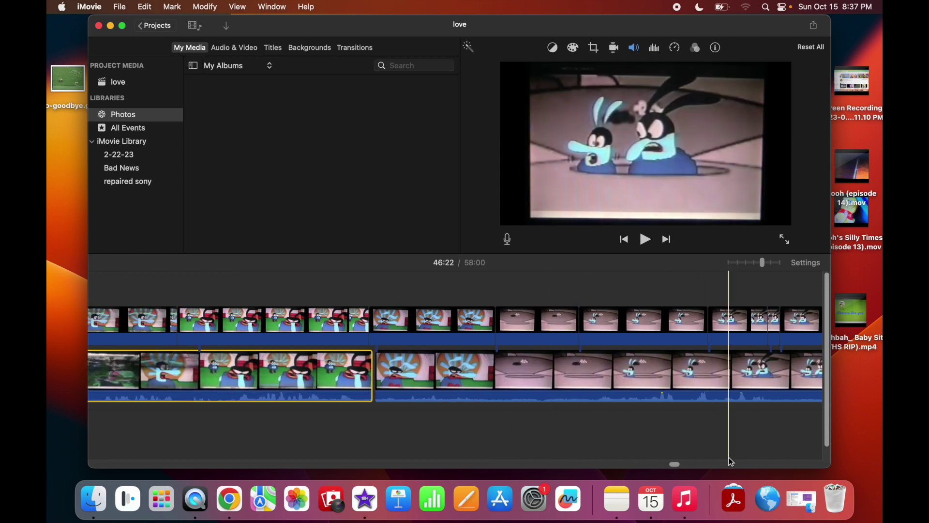
Shrink the timeline clips to their smallest zoom level and inspect the slowed Teletubbies audio clip starting at 22:56.
{"action": "left_click_drag", "start_coordinate": [676, 464], "coordinate": [232, 448]}
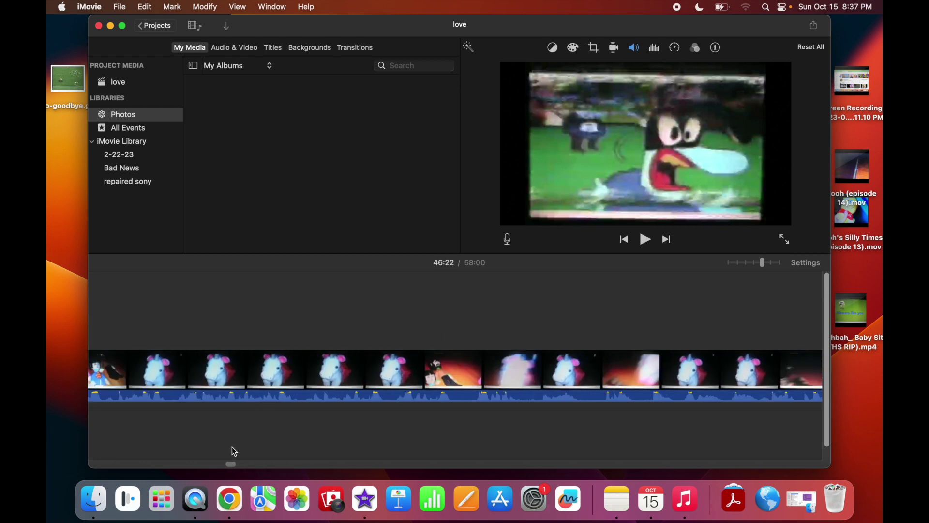
{"action": "left_click", "coordinate": [737, 264]}
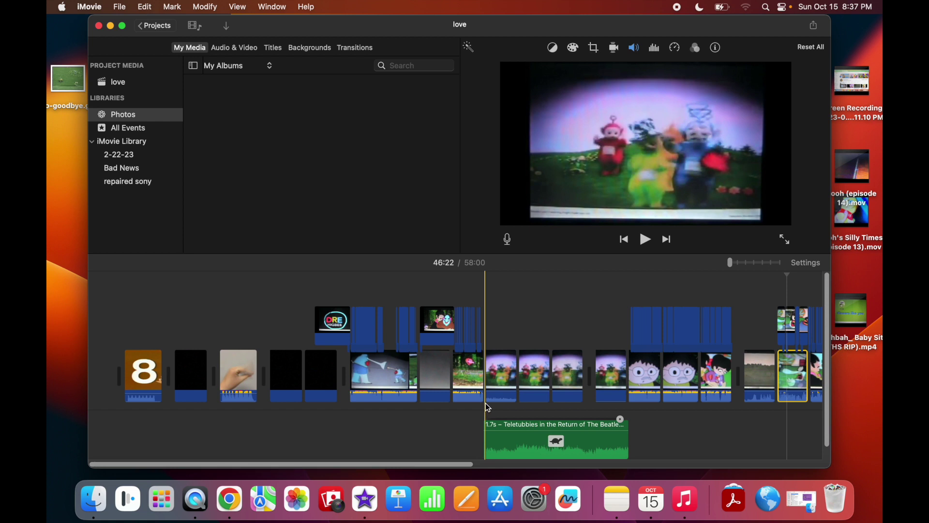
{"action": "left_click", "coordinate": [548, 435]}
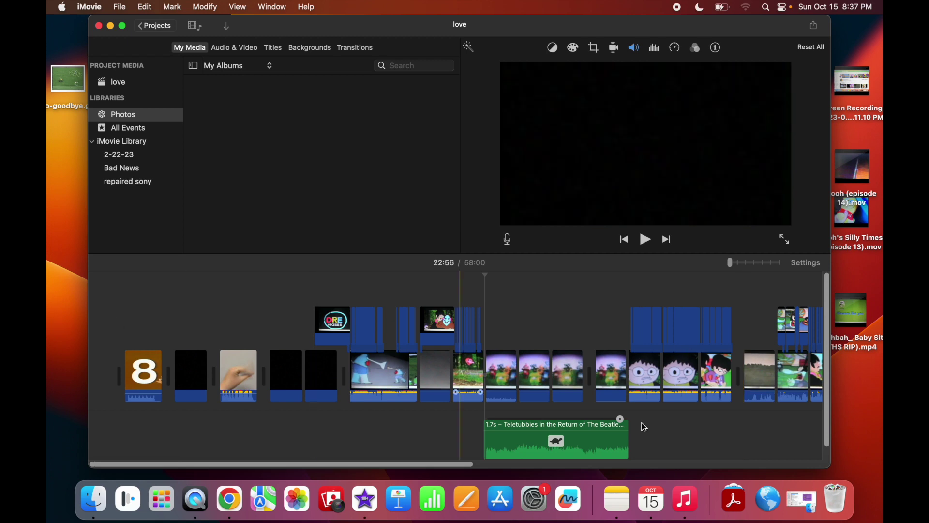
Examine the closing clips of the project at 57:58 and 57:52, and return to the beginning of the timeline.
{"action": "left_click_drag", "start_coordinate": [114, 465], "coordinate": [555, 521]}
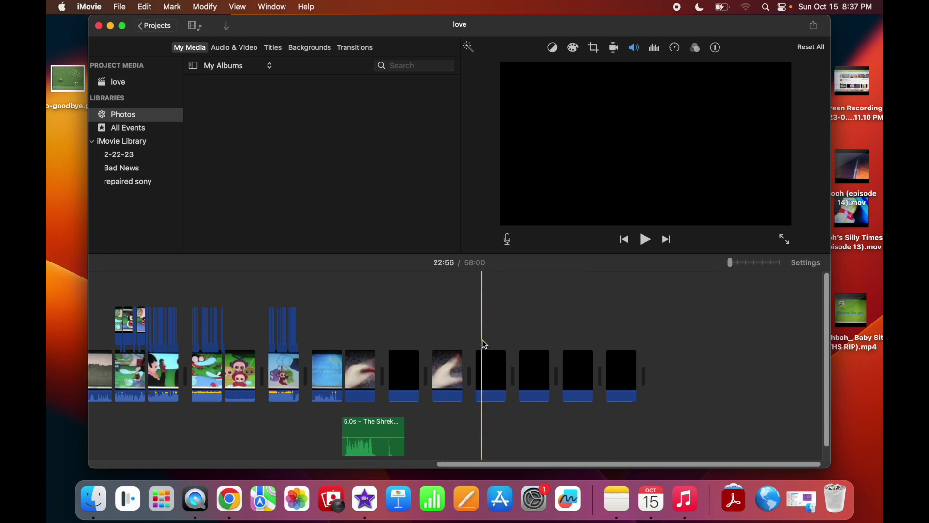
{"action": "left_click_drag", "start_coordinate": [590, 464], "coordinate": [509, 460]}
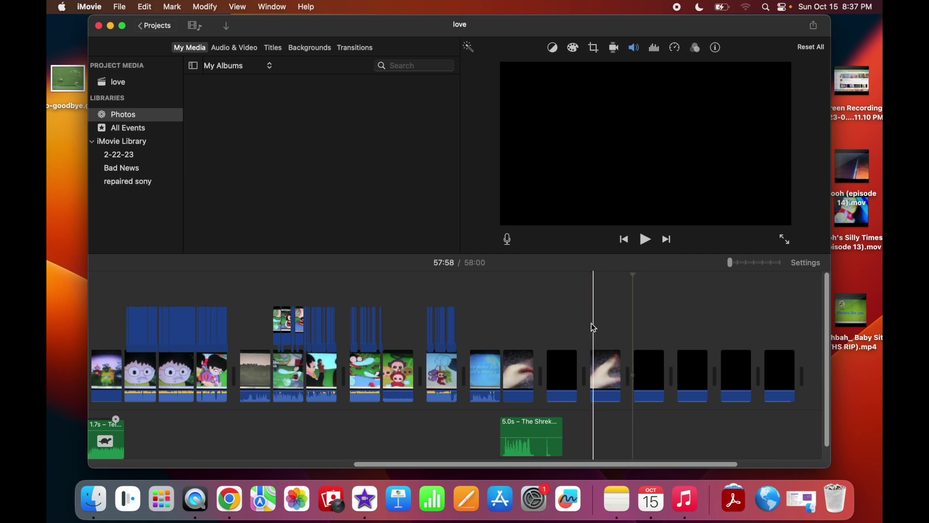
{"action": "left_click", "coordinate": [533, 329]}
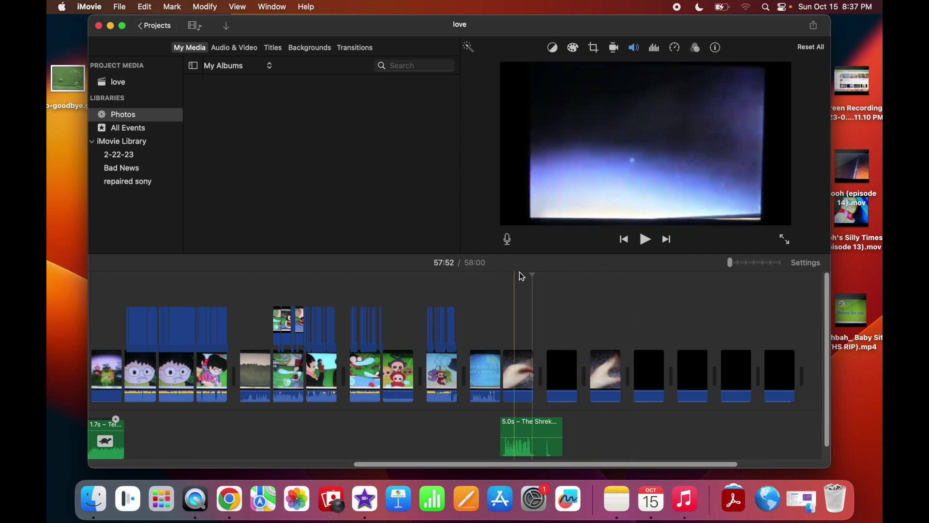
{"action": "left_click_drag", "start_coordinate": [639, 465], "coordinate": [198, 484]}
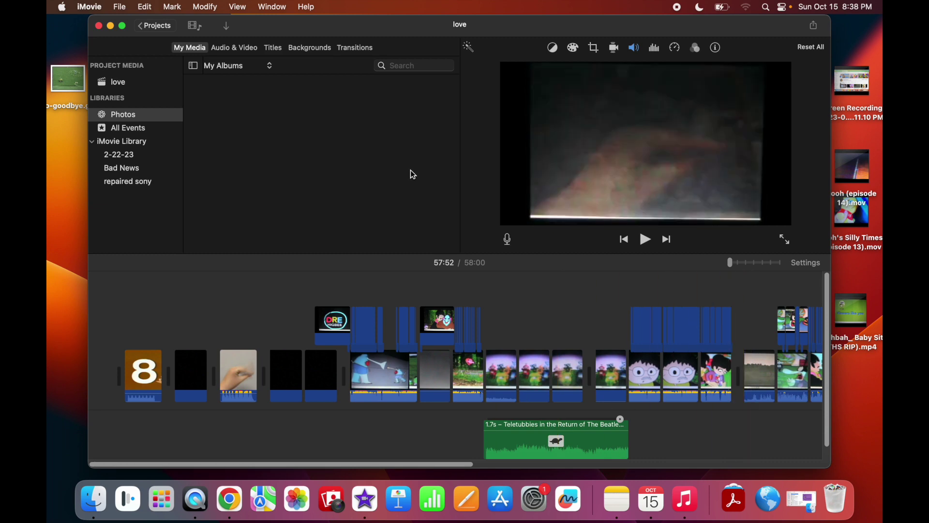
Open the My Movie 3 project and examine its opening overlay clip at 00:01, 00:00 and 00:04.
{"action": "left_click", "coordinate": [157, 27]}
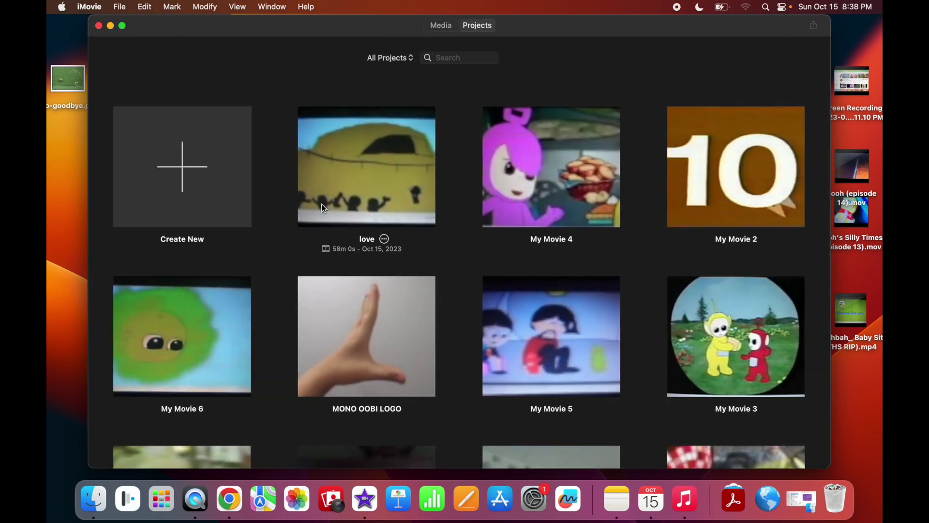
{"action": "mouse_move", "coordinate": [748, 406]}
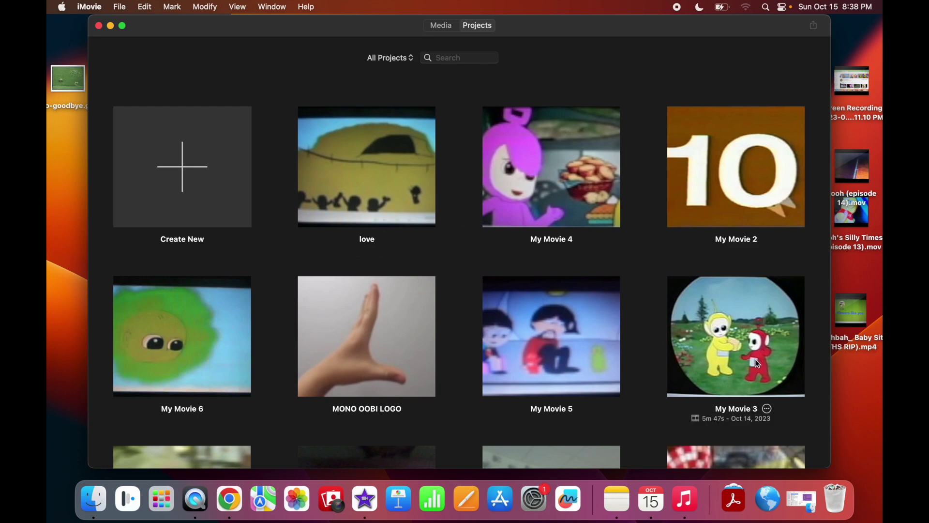
{"action": "double_click", "coordinate": [736, 341]}
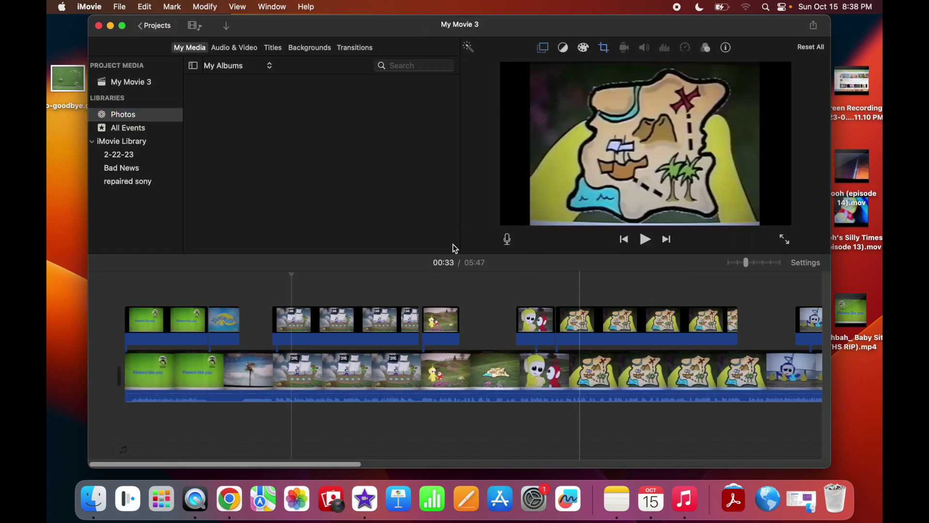
{"action": "left_click", "coordinate": [132, 285]}
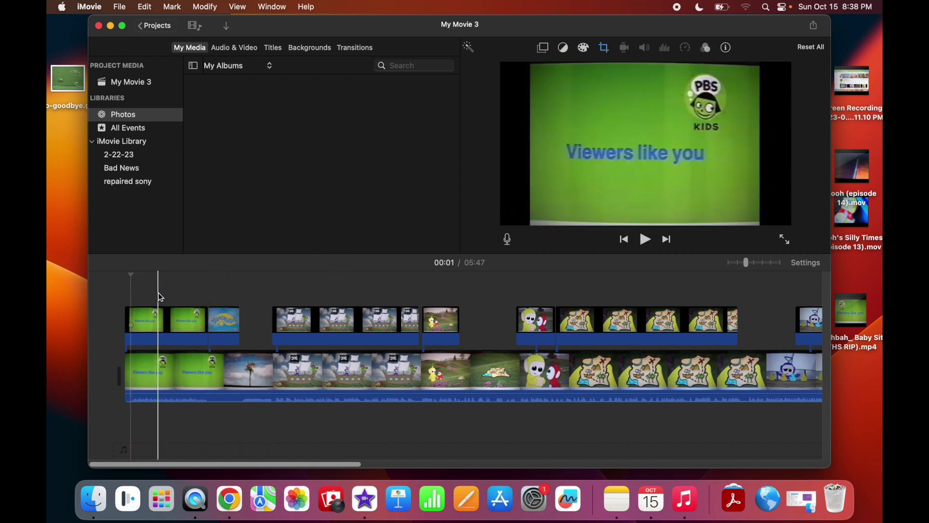
{"action": "left_click", "coordinate": [125, 293]}
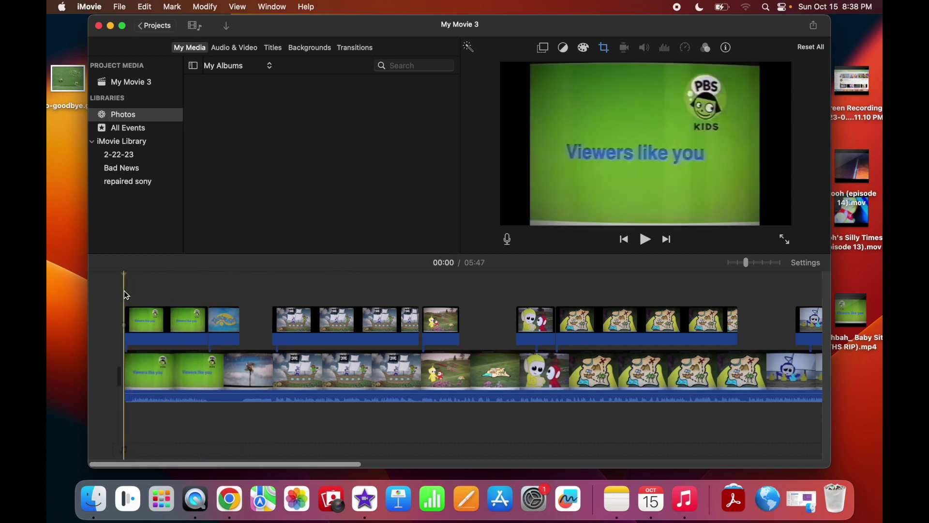
{"action": "left_click", "coordinate": [146, 282]}
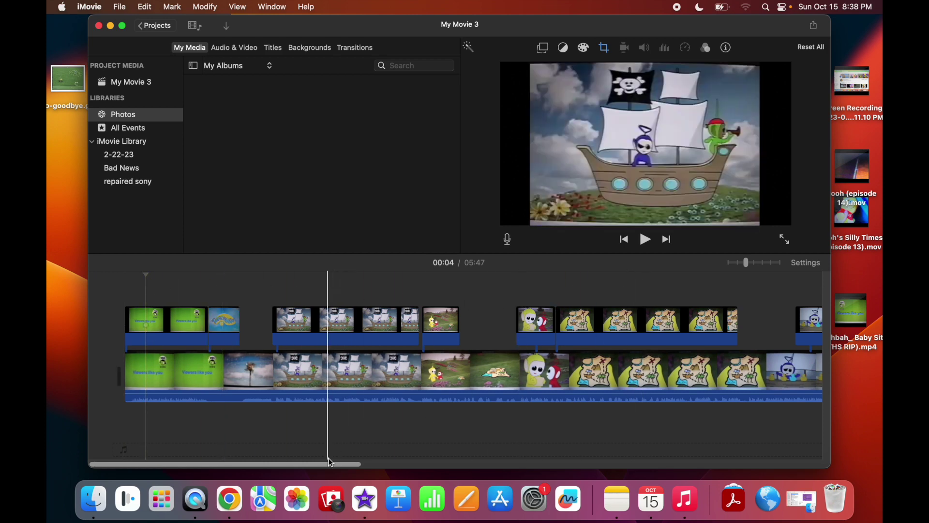
Review the overlay clips further along My Movie 3 and briefly view the frame at 00:04 in full screen.
{"action": "left_click_drag", "start_coordinate": [332, 466], "coordinate": [580, 496]}
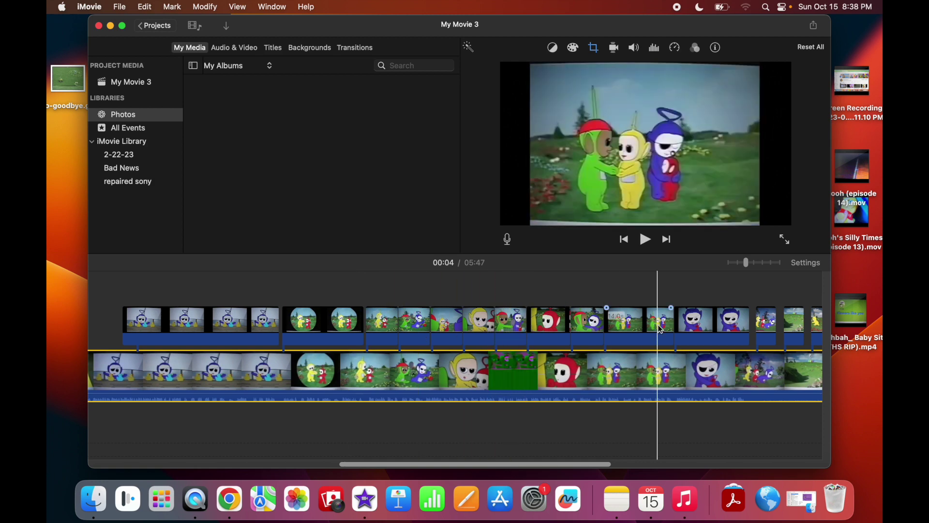
{"action": "left_click_drag", "start_coordinate": [562, 466], "coordinate": [623, 470]}
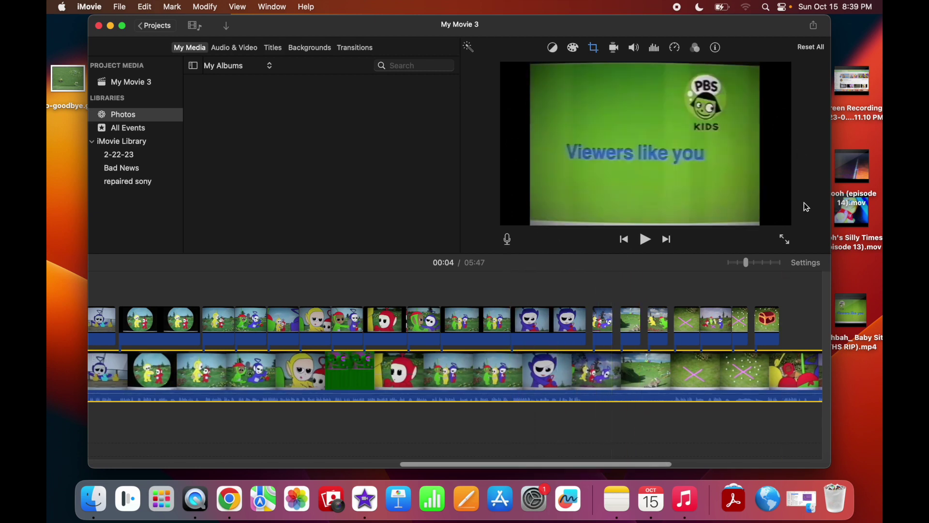
{"action": "left_click", "coordinate": [783, 238]}
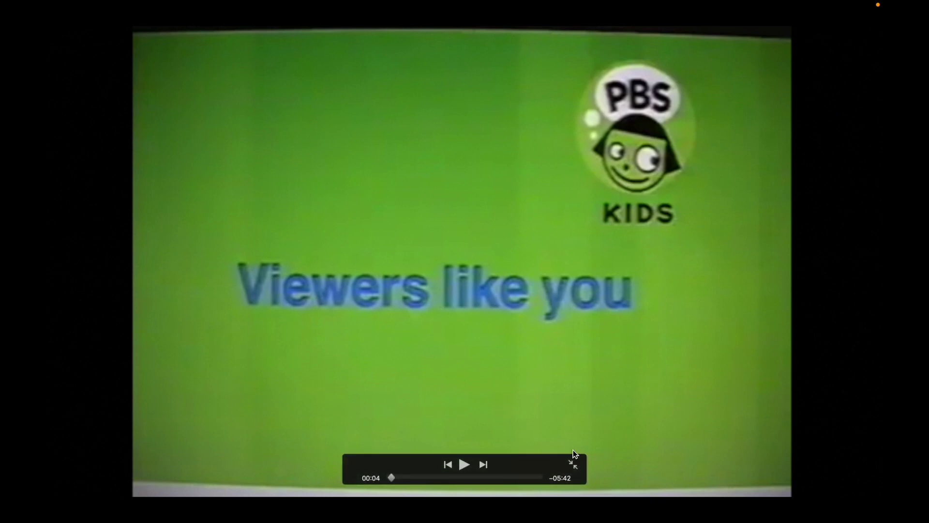
{"action": "left_click", "coordinate": [573, 462]}
Reopen the love project and review the overlay clips in the later part of its timeline.
{"action": "left_click", "coordinate": [156, 26]}
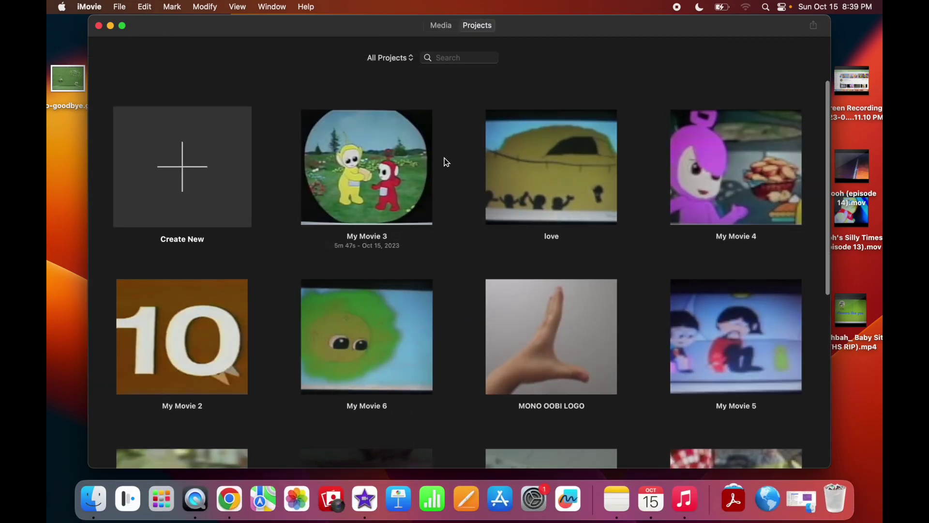
{"action": "left_click", "coordinate": [575, 185]}
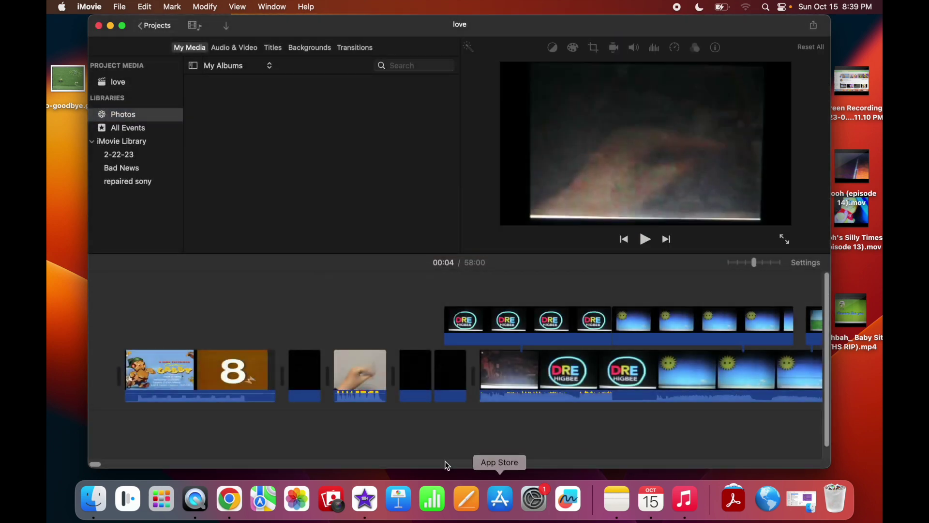
{"action": "left_click_drag", "start_coordinate": [97, 465], "coordinate": [569, 465]}
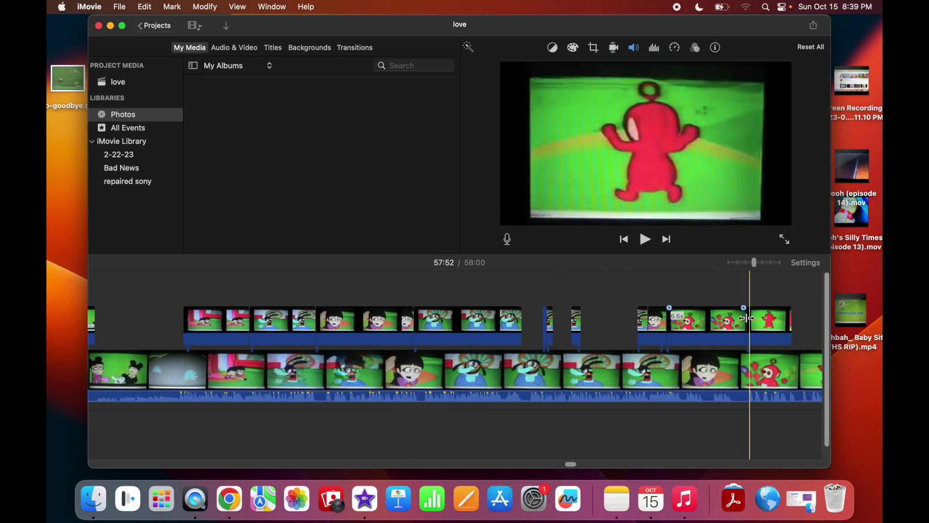
{"action": "left_click_drag", "start_coordinate": [571, 465], "coordinate": [718, 455]}
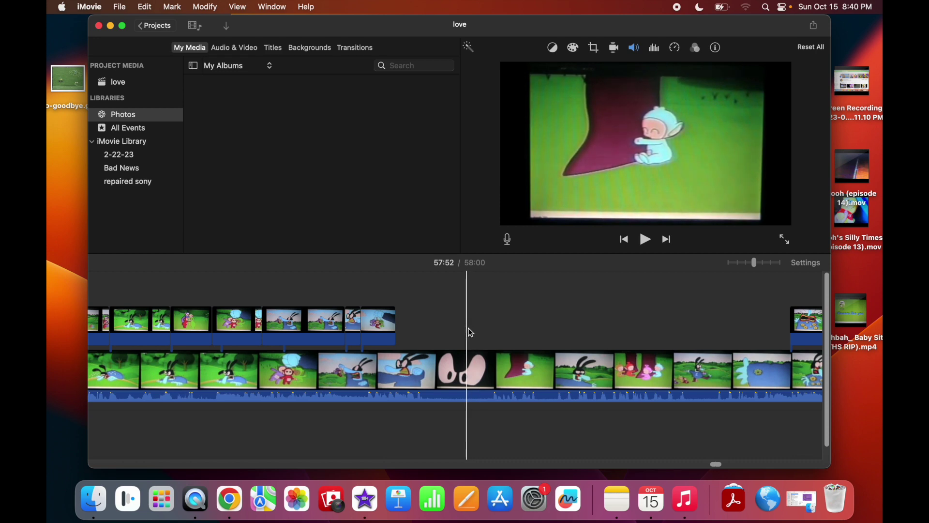
View the love project in full screen around 50:08 and capture a screenshot of the frame at 50:10.
{"action": "left_click", "coordinate": [784, 239]}
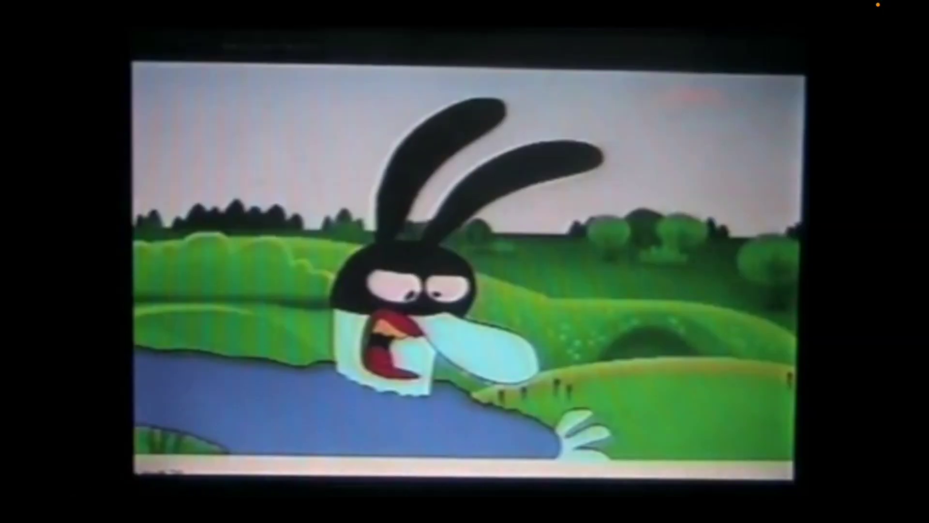
{"action": "left_click", "coordinate": [575, 460]}
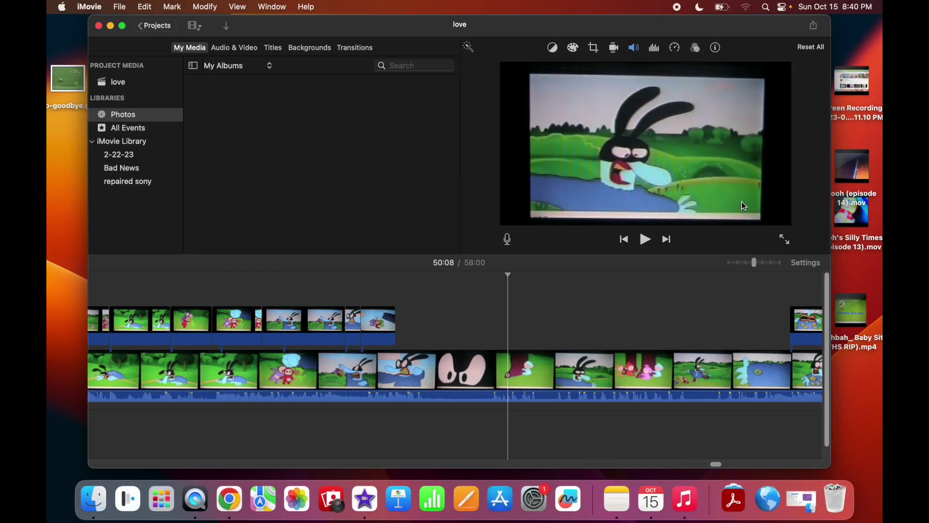
{"action": "left_click", "coordinate": [785, 240]}
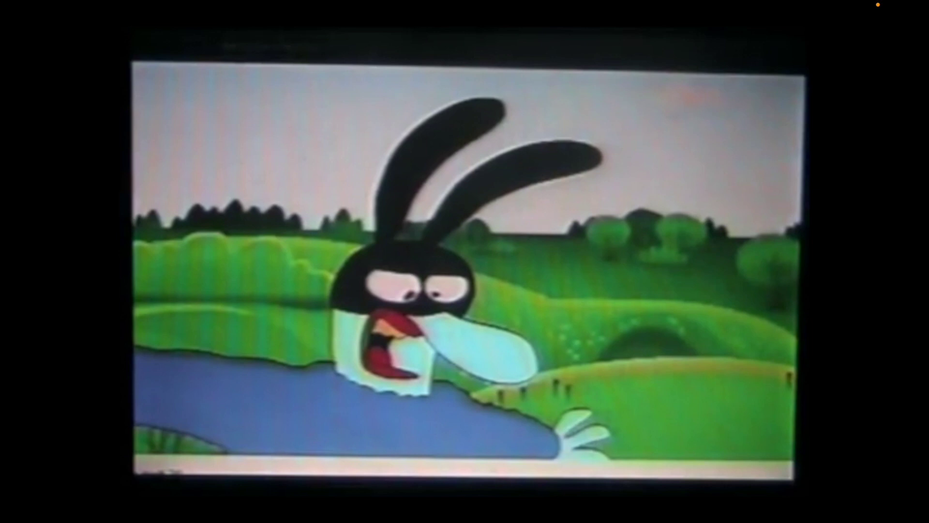
{"action": "key", "text": "super+shift+3"}
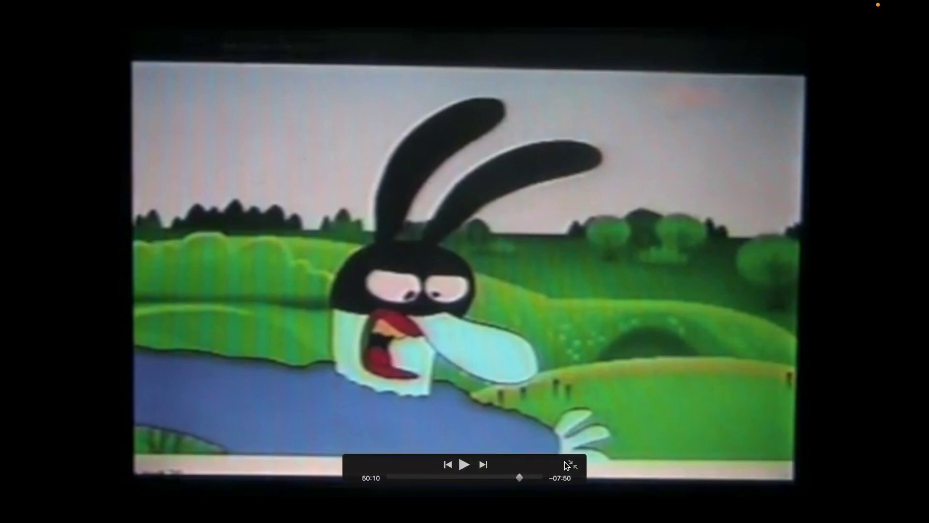
{"action": "left_click", "coordinate": [564, 461]}
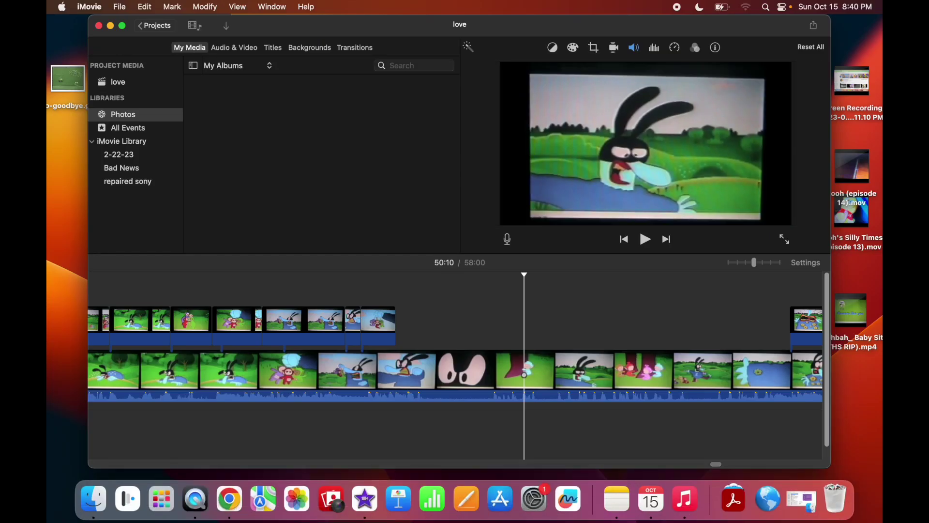
Check the frame at 50:06 and preview the newly captured screenshot from the desktop.
{"action": "left_click", "coordinate": [487, 318]}
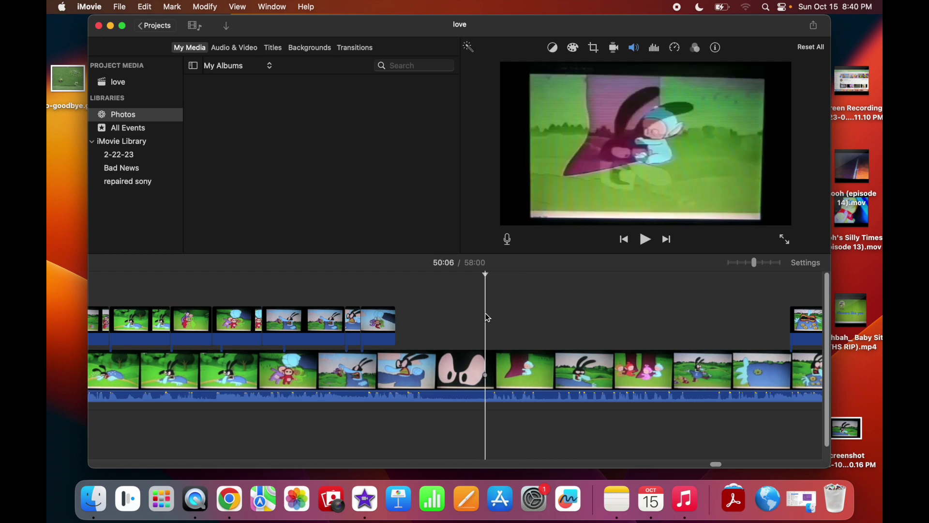
{"action": "left_click", "coordinate": [848, 428]}
{"action": "key", "text": "space"}
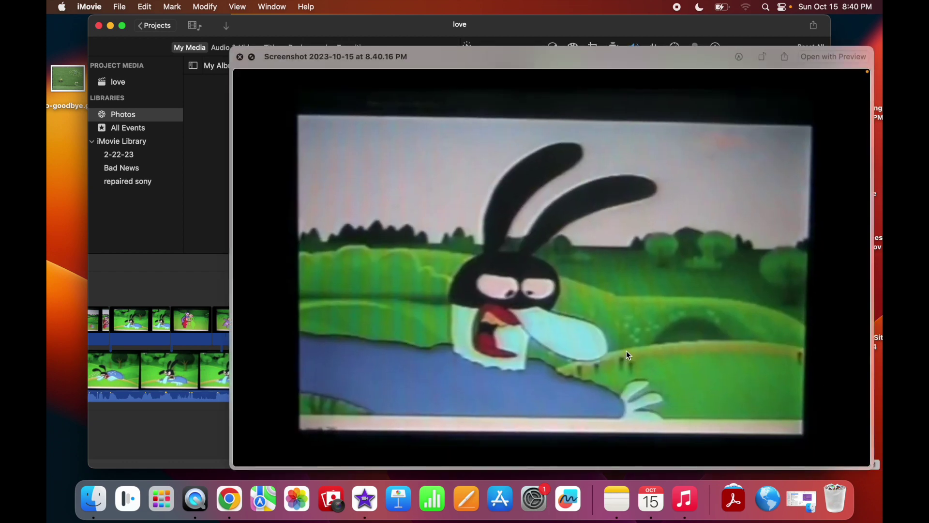
Overlay the new desktop screenshot of the black-eared character on the love timeline around 50:08 and open its cropping controls.
{"action": "key", "text": "space"}
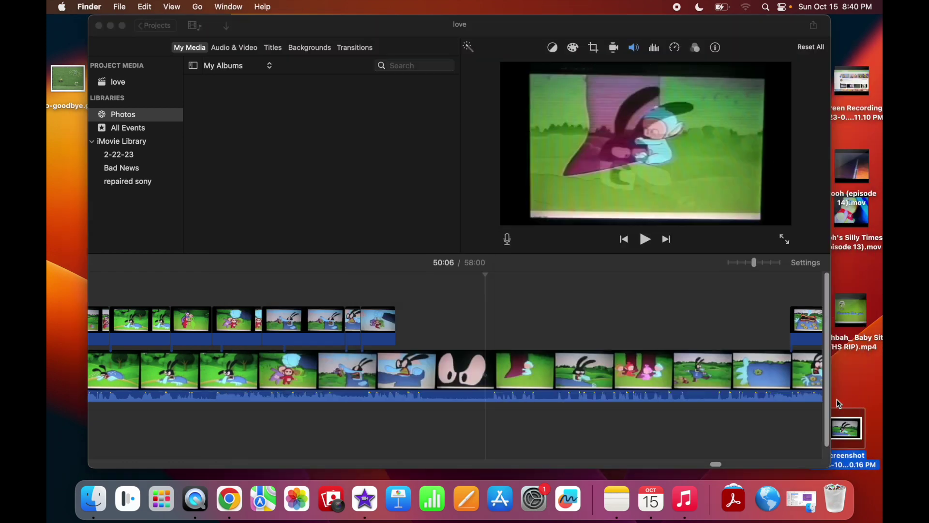
{"action": "left_click_drag", "start_coordinate": [843, 425], "coordinate": [489, 333]}
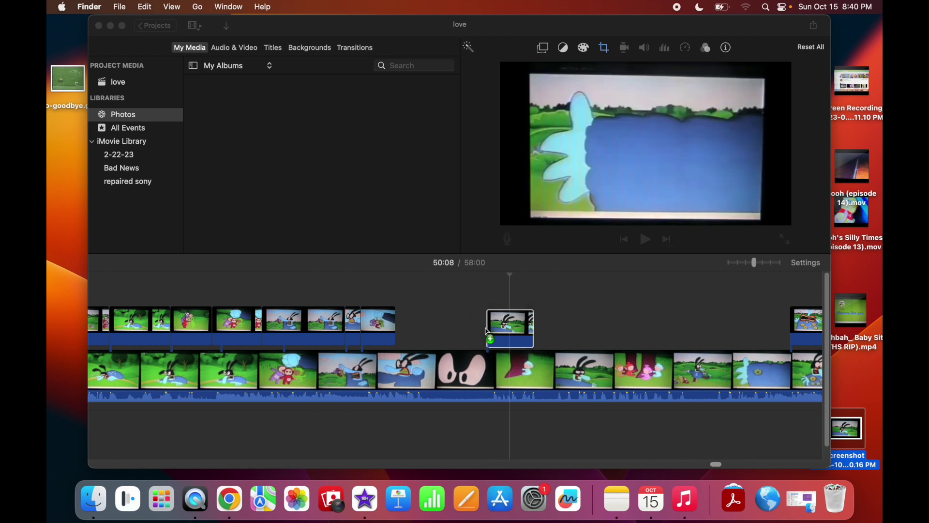
{"action": "left_click", "coordinate": [511, 331]}
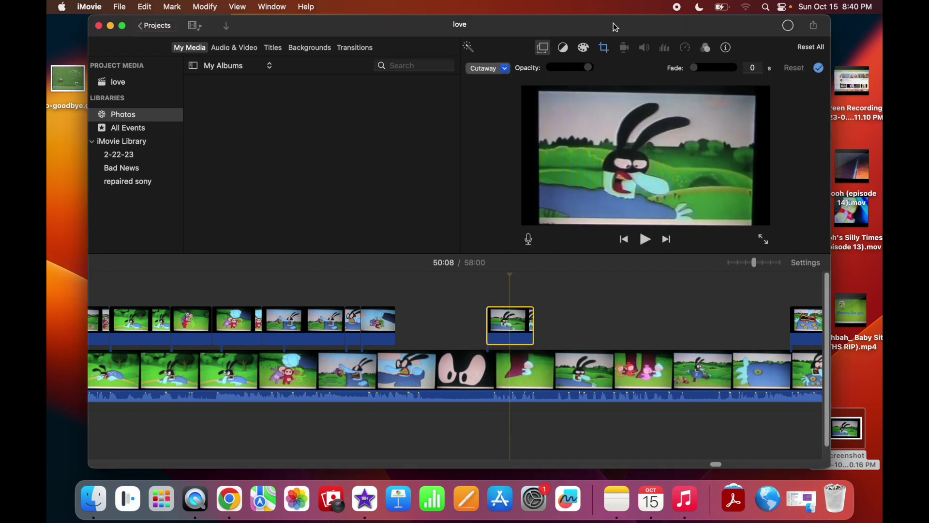
{"action": "left_click", "coordinate": [604, 48]}
{"action": "left_click", "coordinate": [562, 299]}
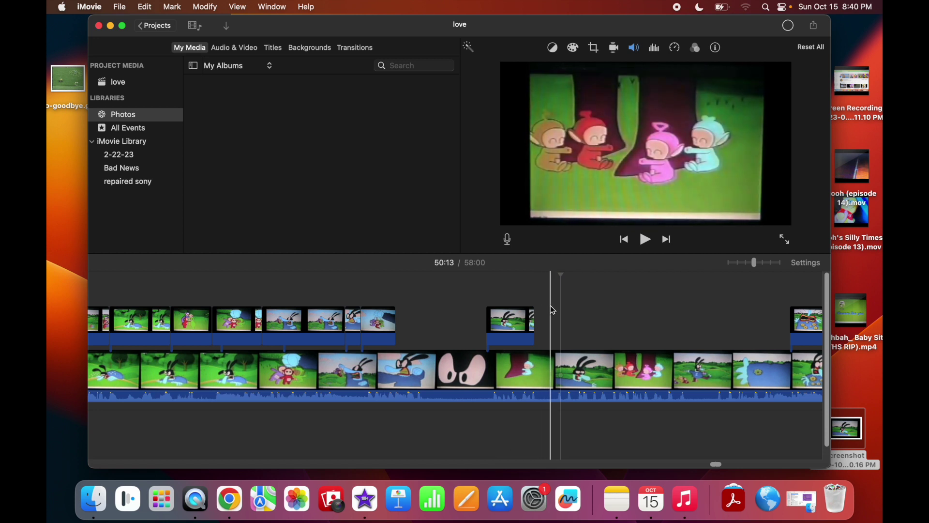
Extend the end of the black-eared character overlay to 50:12 and play the section back.
{"action": "left_click", "coordinate": [550, 308]}
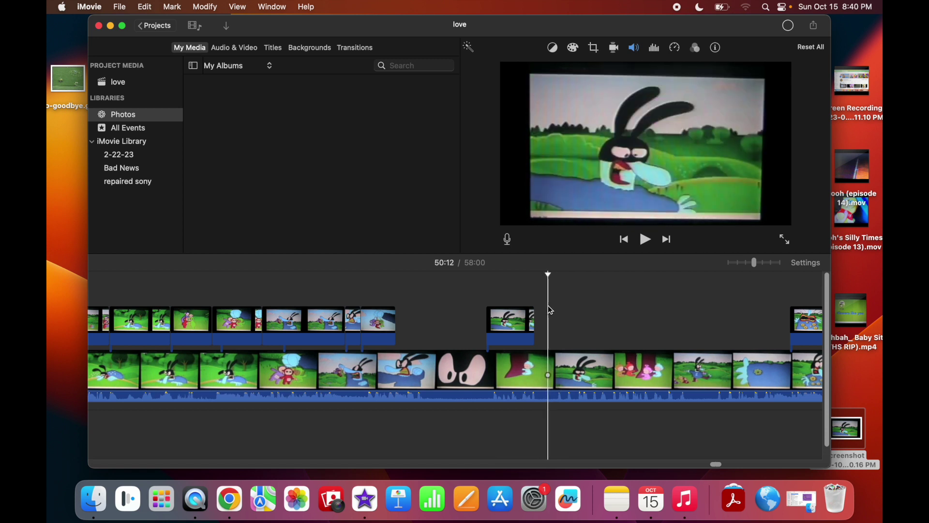
{"action": "left_click_drag", "start_coordinate": [536, 313], "coordinate": [548, 315]}
{"action": "left_click", "coordinate": [462, 298]}
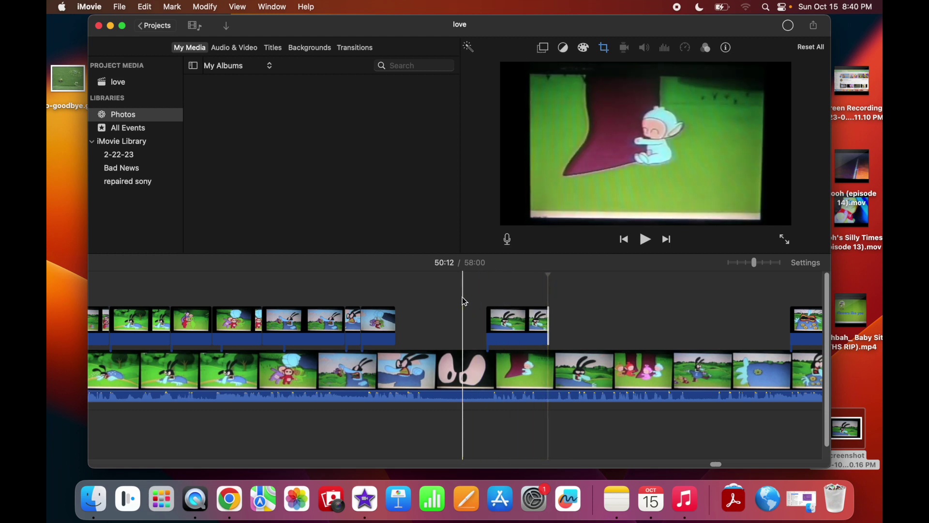
{"action": "left_click", "coordinate": [644, 241]}
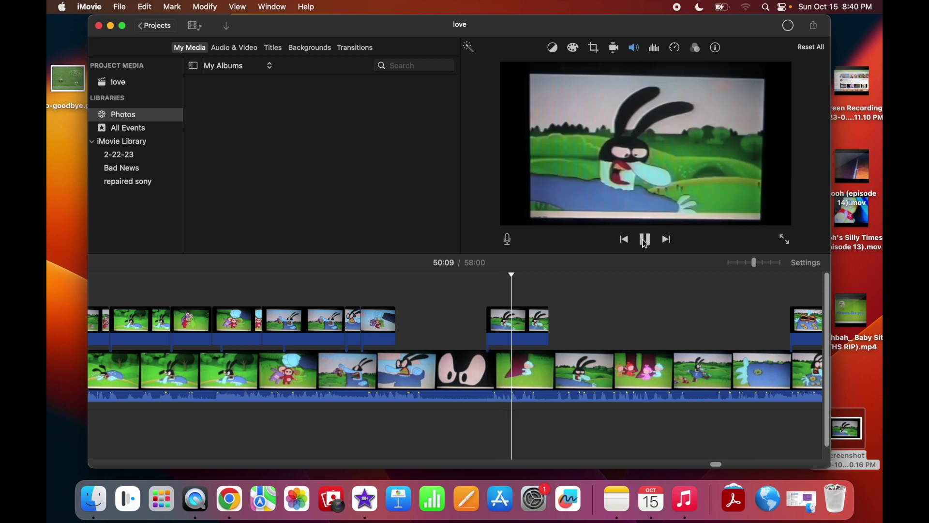
{"action": "left_click", "coordinate": [645, 241]}
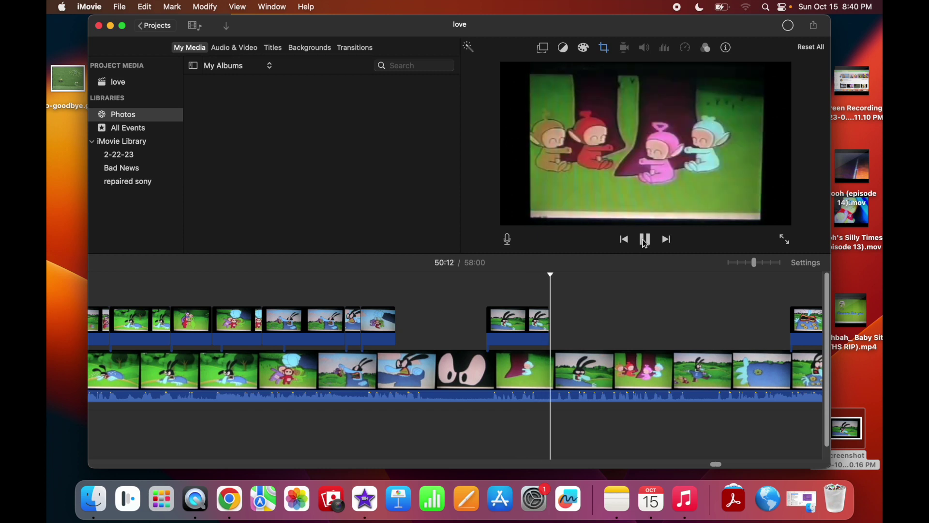
{"action": "left_click", "coordinate": [646, 240]}
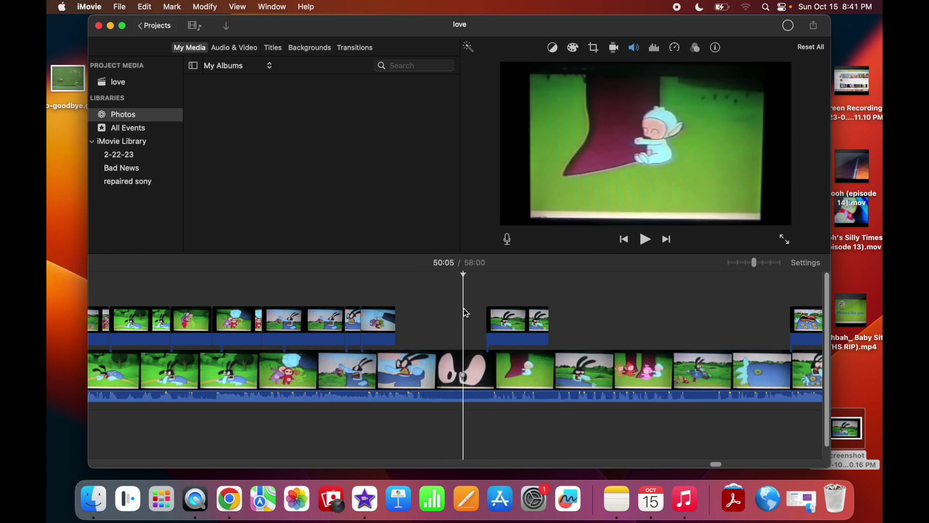
Capture a full-screen screenshot of the clean tree frame at 50:05, then return to the editor.
{"action": "left_click", "coordinate": [784, 240]}
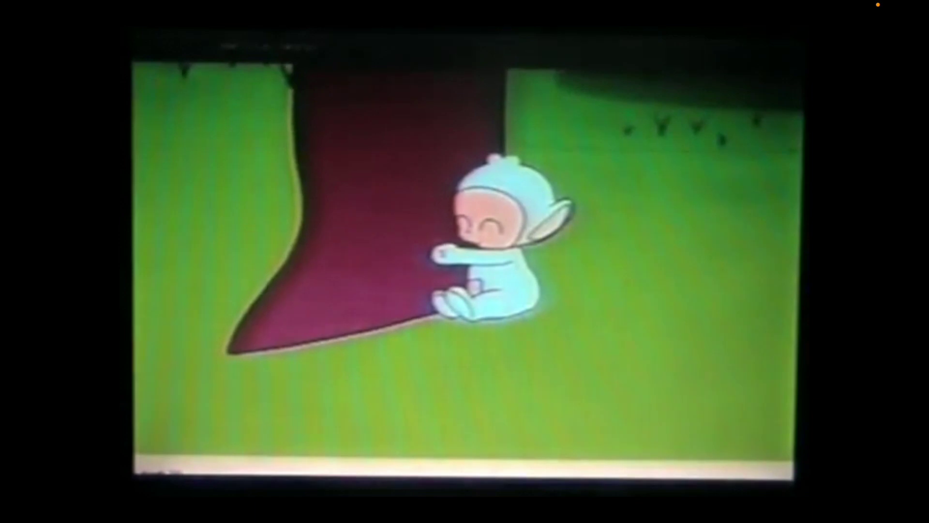
{"action": "key", "text": "super+shift+3"}
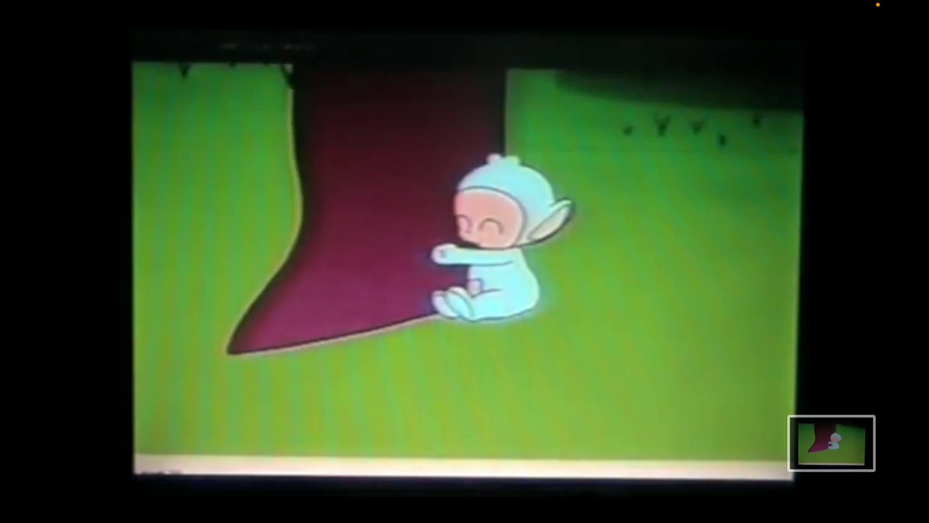
{"action": "left_click", "coordinate": [573, 465]}
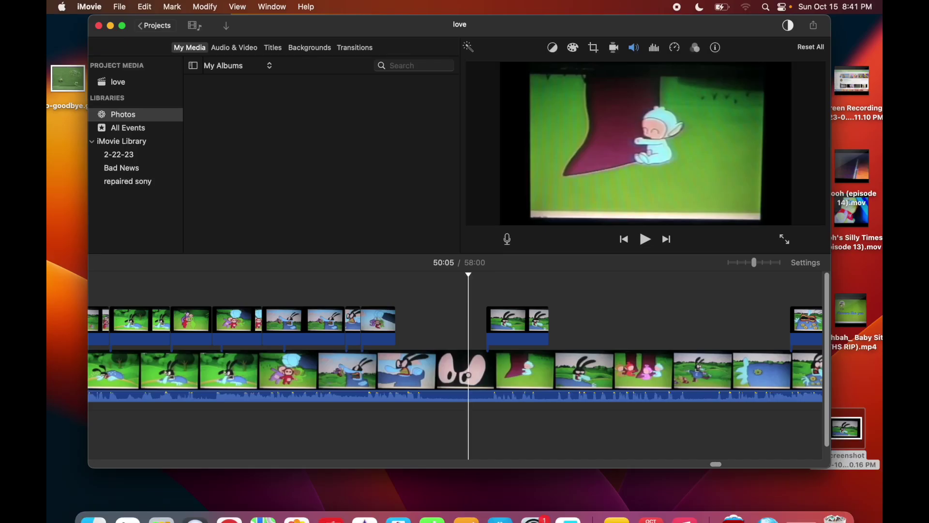
Shift the black-eared character overlay later in the timeline and expose the desktop to place the new screenshot in clear view.
{"action": "left_click", "coordinate": [460, 367]}
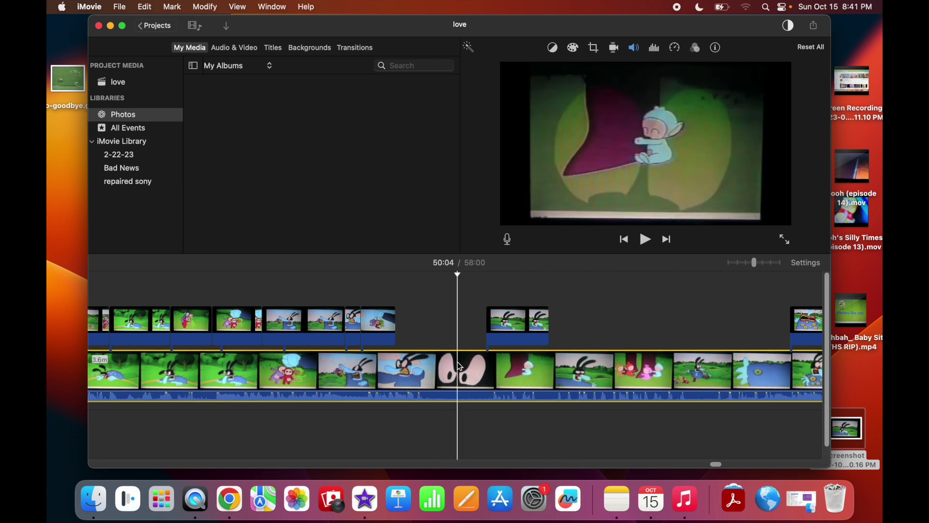
{"action": "left_click_drag", "start_coordinate": [518, 322], "coordinate": [623, 322]}
{"action": "left_click_drag", "start_coordinate": [760, 23], "coordinate": [644, 29]}
{"action": "left_click_drag", "start_coordinate": [774, 41], "coordinate": [766, 198]}
Browse the older screenshots in the Trash and close its window.
{"action": "left_click", "coordinate": [848, 503]}
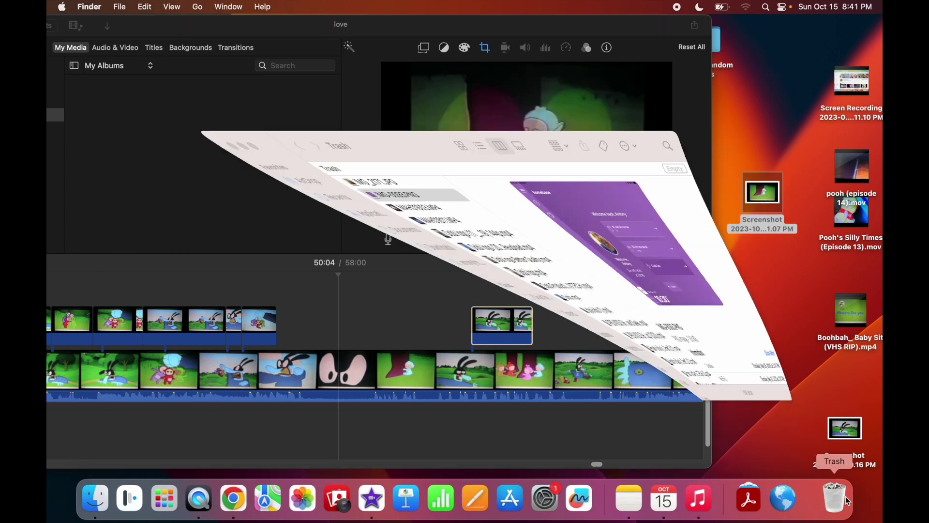
{"action": "left_click_drag", "start_coordinate": [339, 87], "coordinate": [340, 224]}
{"action": "left_click", "coordinate": [272, 171]}
{"action": "key", "text": "Up"}
{"action": "key", "text": "Up"}
{"action": "key", "text": "Up"}
{"action": "key", "text": "Up"}
{"action": "key", "text": "Up"}
{"action": "key", "text": "Up"}
{"action": "key", "text": "Up"}
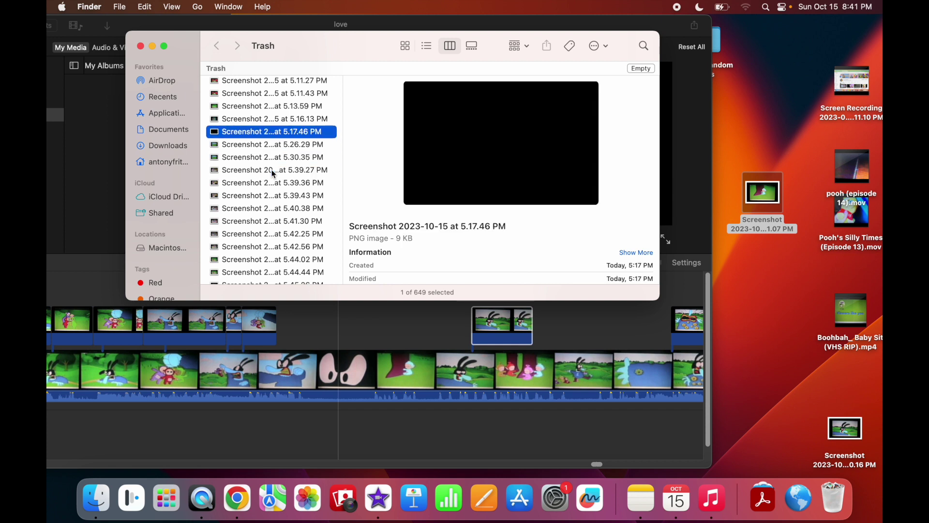
{"action": "key", "text": "Down"}
{"action": "key", "text": "Down"}
{"action": "key", "text": "Down"}
{"action": "key", "text": "Down"}
{"action": "key", "text": "Down"}
{"action": "key", "text": "Down"}
{"action": "key", "text": "Down"}
{"action": "key", "text": "Down"}
{"action": "key", "text": "Down"}
{"action": "key", "text": "Down"}
{"action": "key", "text": "Down"}
{"action": "key", "text": "Down"}
{"action": "key", "text": "Down"}
{"action": "key", "text": "Down"}
{"action": "key", "text": "Down"}
{"action": "key", "text": "Down"}
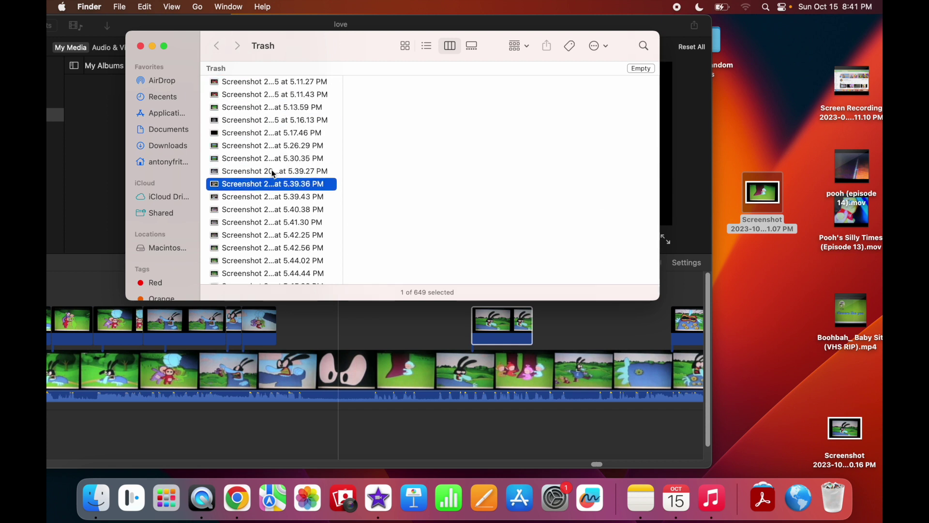
{"action": "key", "text": "Down"}
{"action": "key", "text": "Down"}
{"action": "key", "text": "Down"}
{"action": "key", "text": "Down"}
{"action": "key", "text": "Down"}
{"action": "key", "text": "Down"}
{"action": "key", "text": "Down"}
{"action": "key", "text": "Down"}
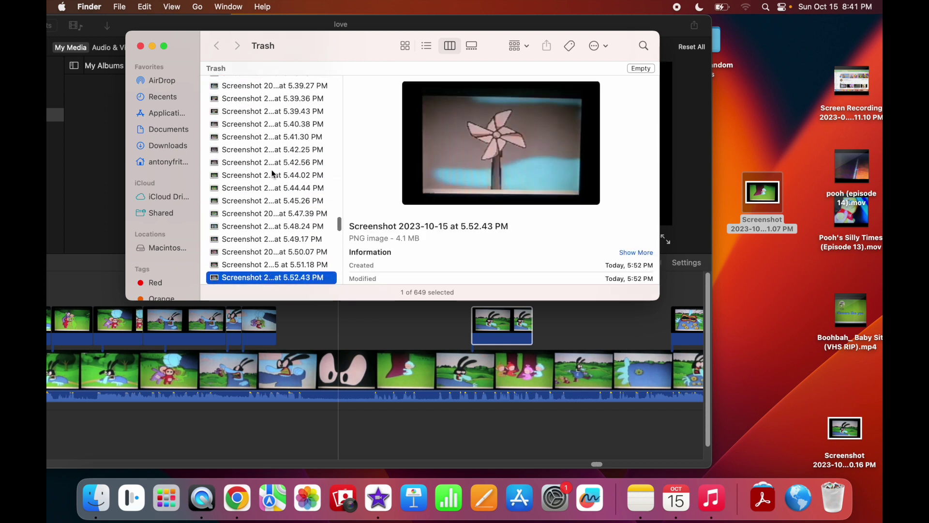
{"action": "left_click", "coordinate": [140, 46]}
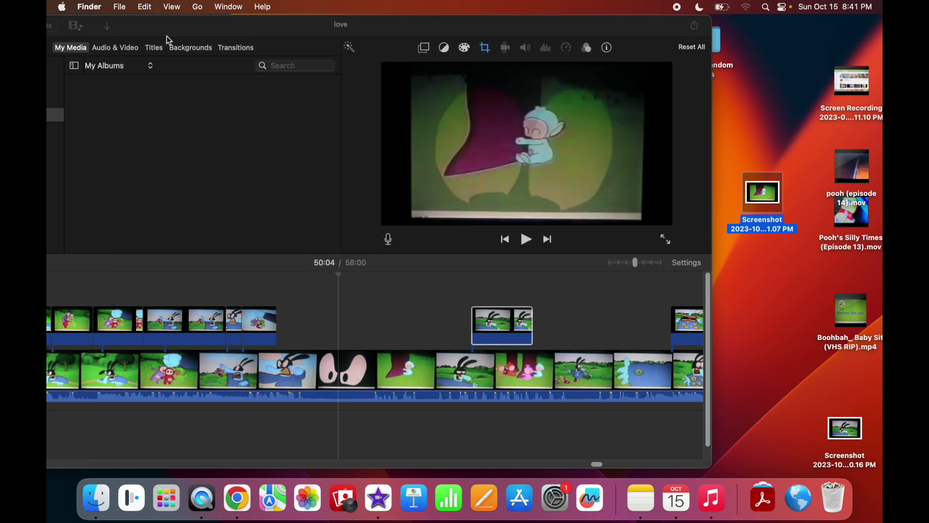
Overlay the new tree screenshot starting at 50:04 in the love timeline and set its crop style to Crop to Fill.
{"action": "left_click_drag", "start_coordinate": [759, 198], "coordinate": [332, 322]}
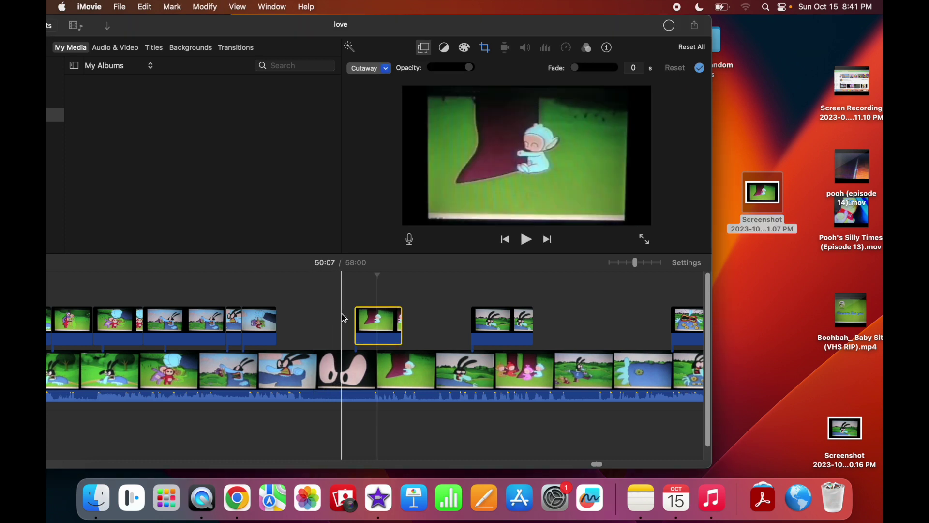
{"action": "left_click_drag", "start_coordinate": [370, 321], "coordinate": [353, 321]}
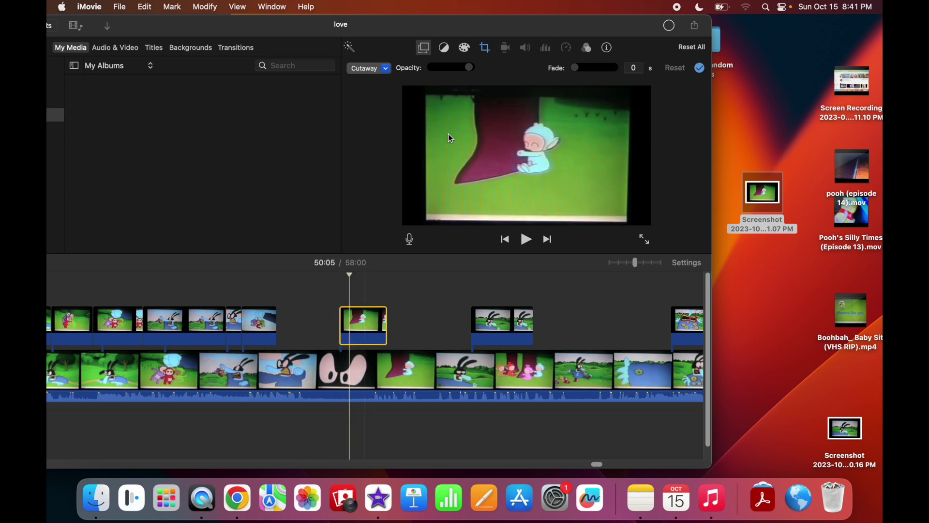
{"action": "left_click", "coordinate": [487, 50]}
{"action": "left_click", "coordinate": [470, 69]}
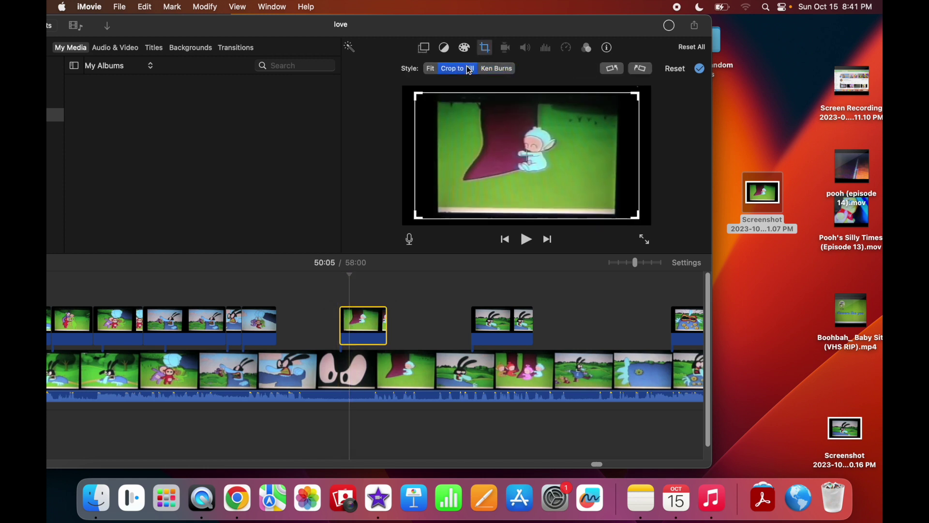
{"action": "left_click", "coordinate": [404, 281]}
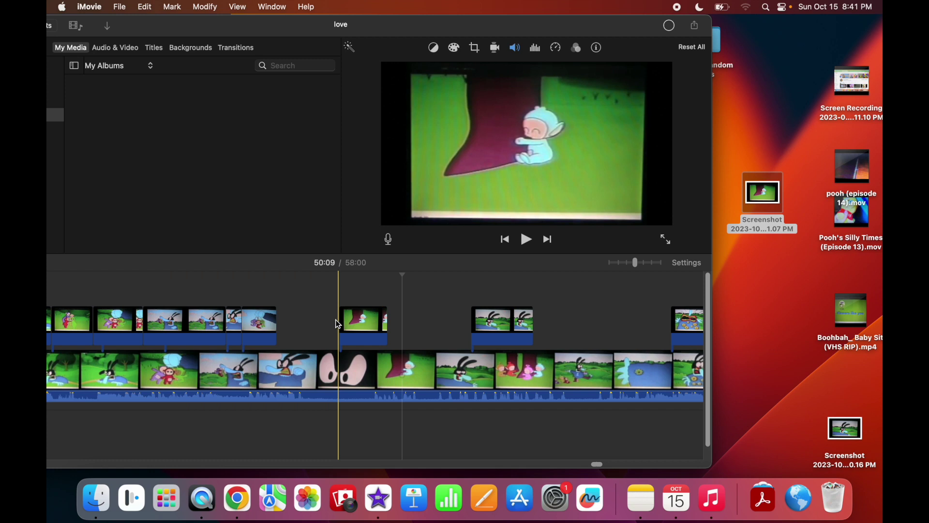
Trim the tree screenshot overlay so that it ends at 50:06.
{"action": "left_click_drag", "start_coordinate": [387, 320], "coordinate": [364, 322]}
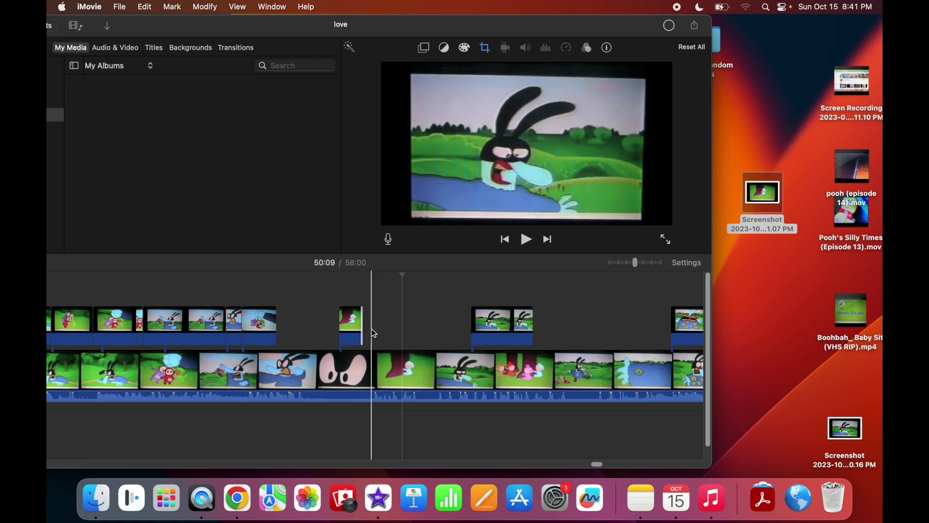
{"action": "left_click", "coordinate": [367, 333]}
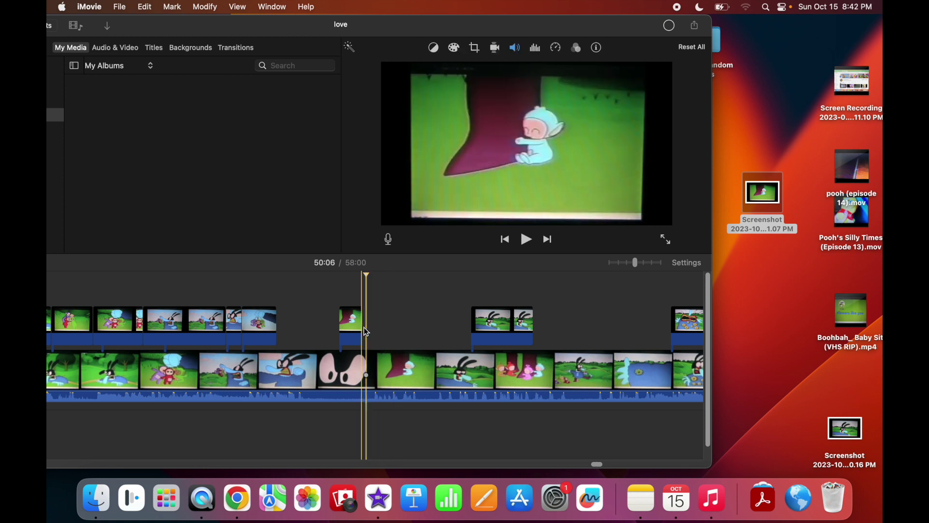
{"action": "left_click_drag", "start_coordinate": [362, 328], "coordinate": [367, 328]}
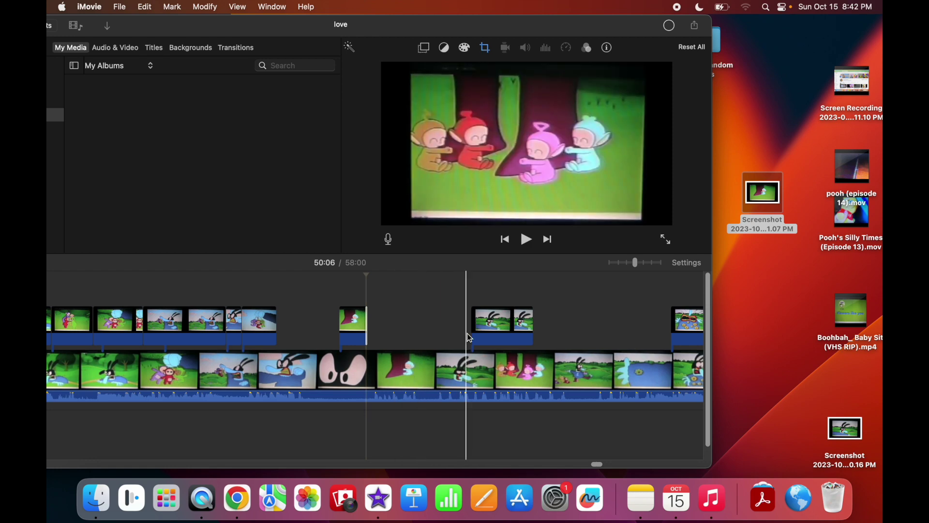
Move the black-eared character overlay directly after the tree overlay and adjust its end to 50:12.
{"action": "left_click_drag", "start_coordinate": [498, 320], "coordinate": [574, 338]}
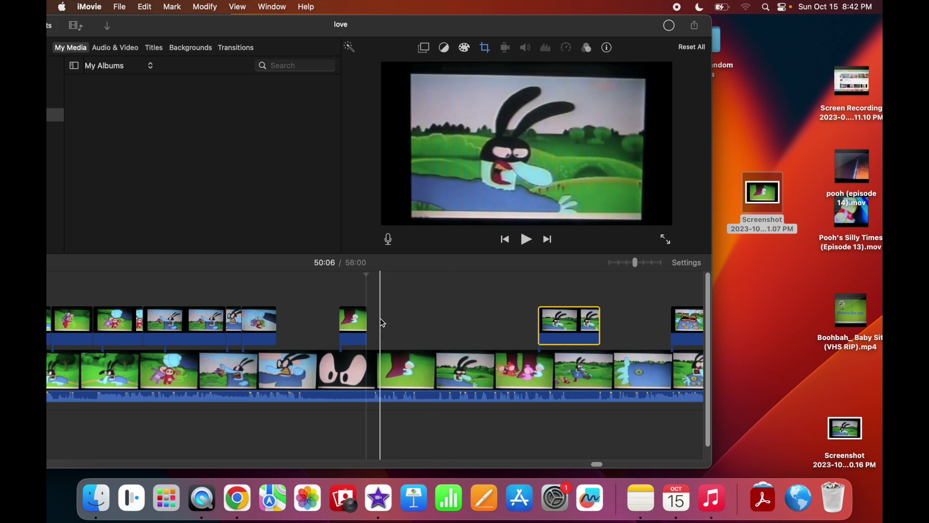
{"action": "left_click_drag", "start_coordinate": [567, 320], "coordinate": [397, 322]}
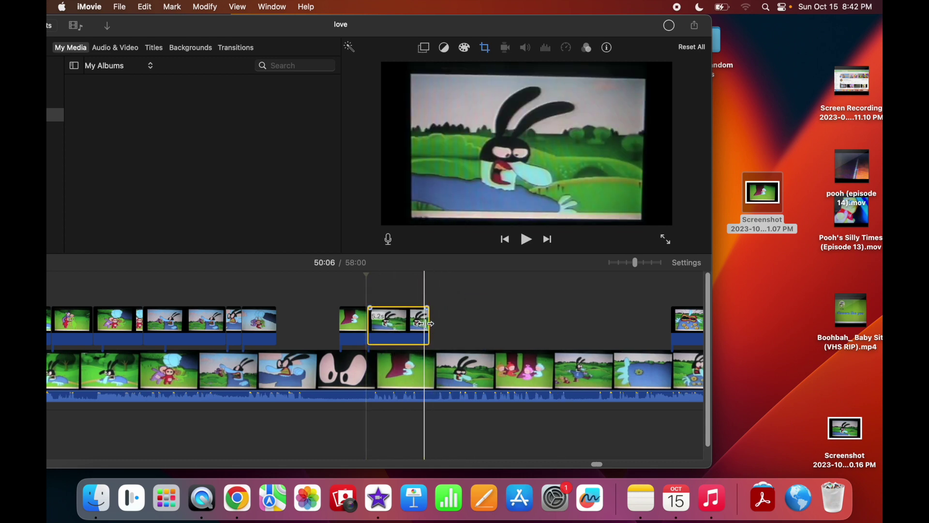
{"action": "left_click_drag", "start_coordinate": [427, 323], "coordinate": [417, 325]}
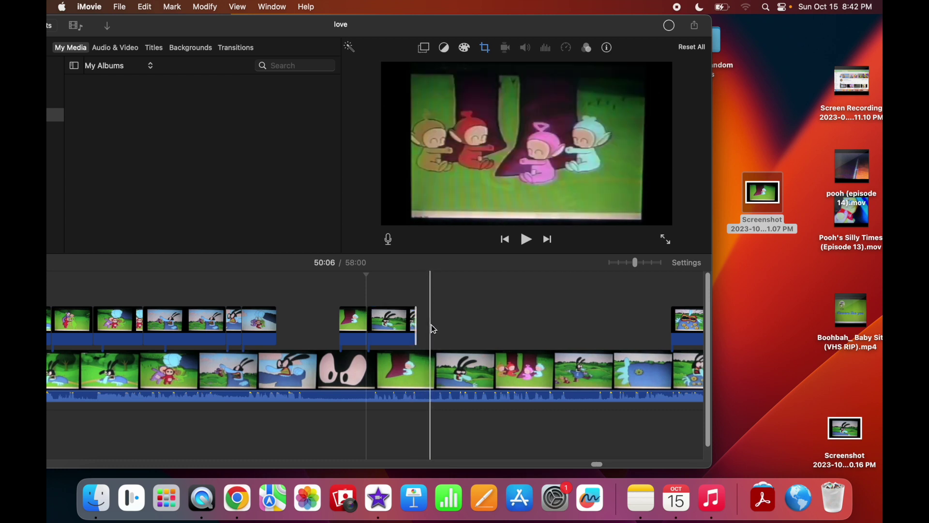
{"action": "left_click", "coordinate": [429, 326]}
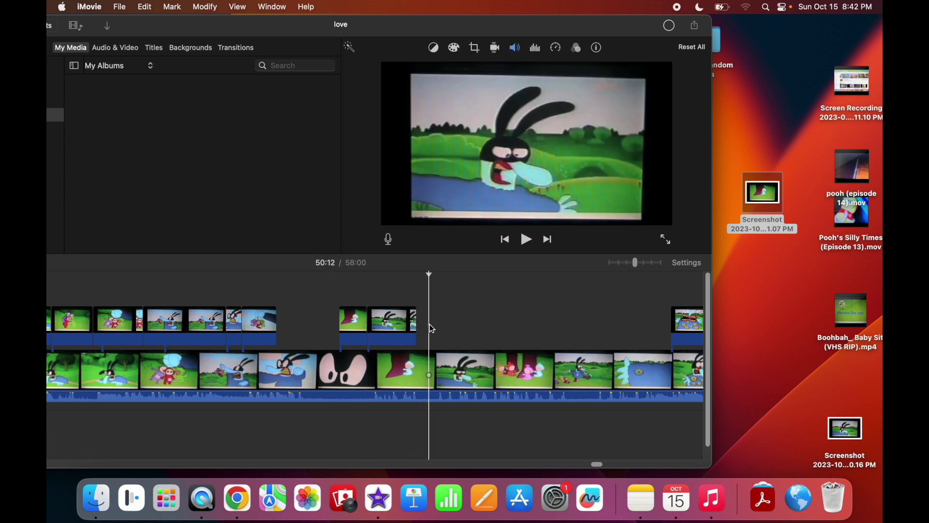
{"action": "left_click_drag", "start_coordinate": [415, 326], "coordinate": [429, 329]}
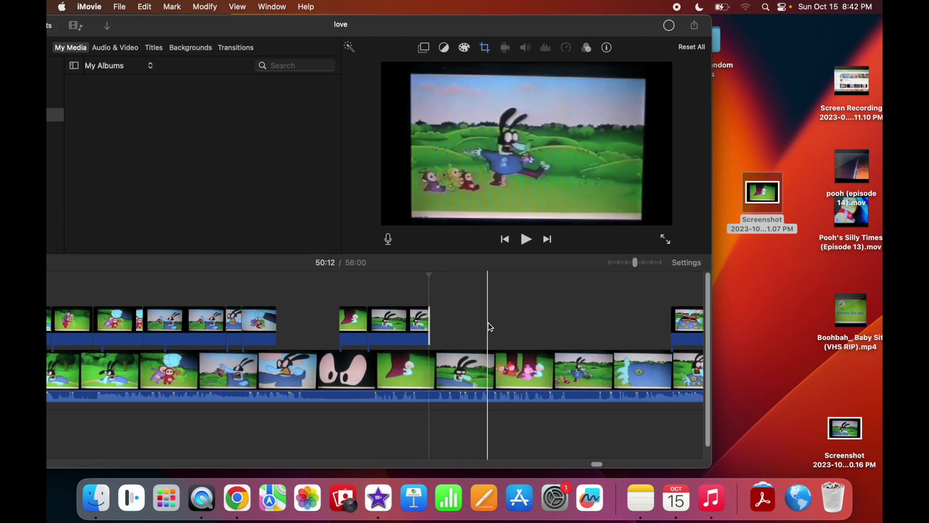
Play the overlays from 50:09 to 50:14 with the volume raised.
{"action": "left_click", "coordinate": [406, 298]}
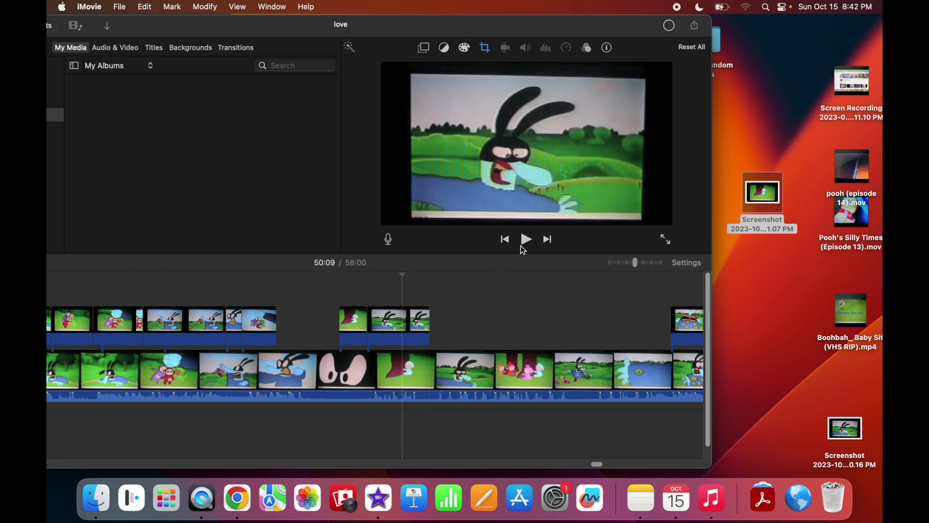
{"action": "left_click", "coordinate": [526, 242]}
{"action": "key", "text": "XF86AudioRaiseVolume"}
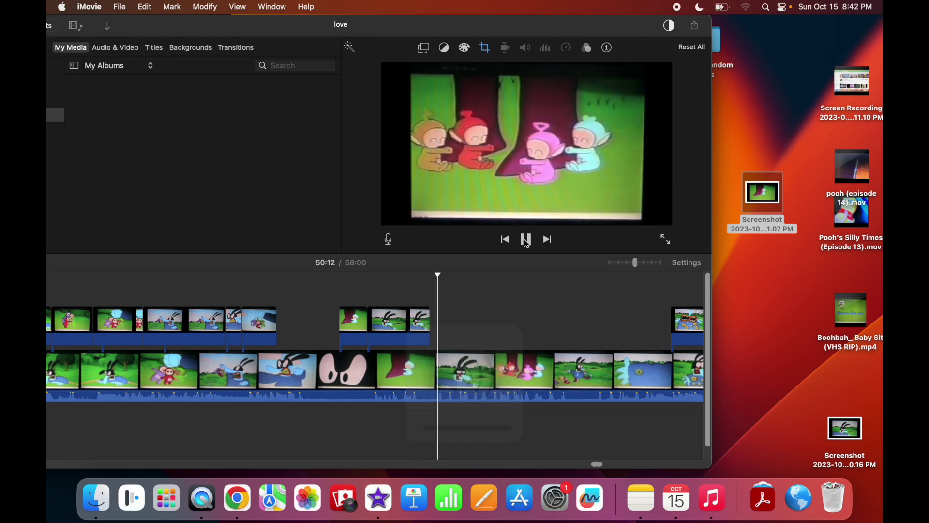
{"action": "left_click", "coordinate": [527, 240]}
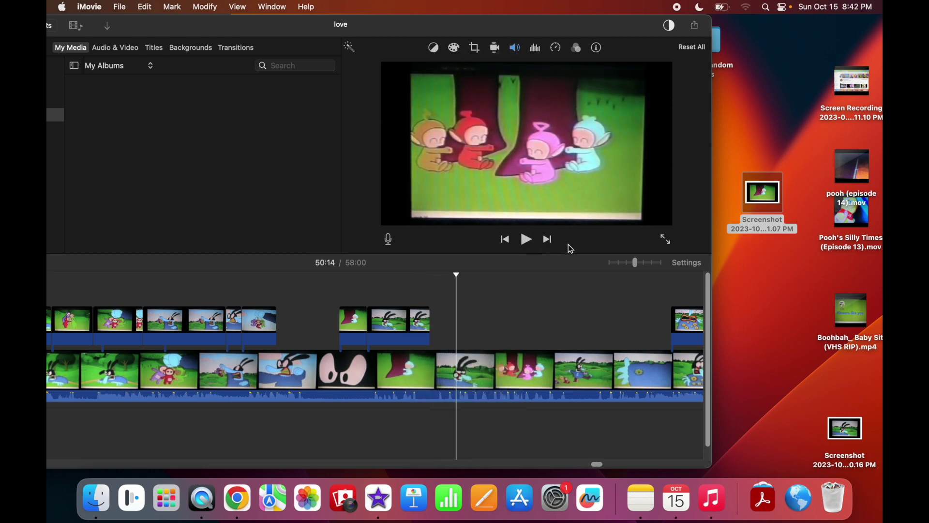
Capture the full-screen frame of the four seated characters at 50:14 as a screenshot and preview the saved image.
{"action": "left_click", "coordinate": [666, 242]}
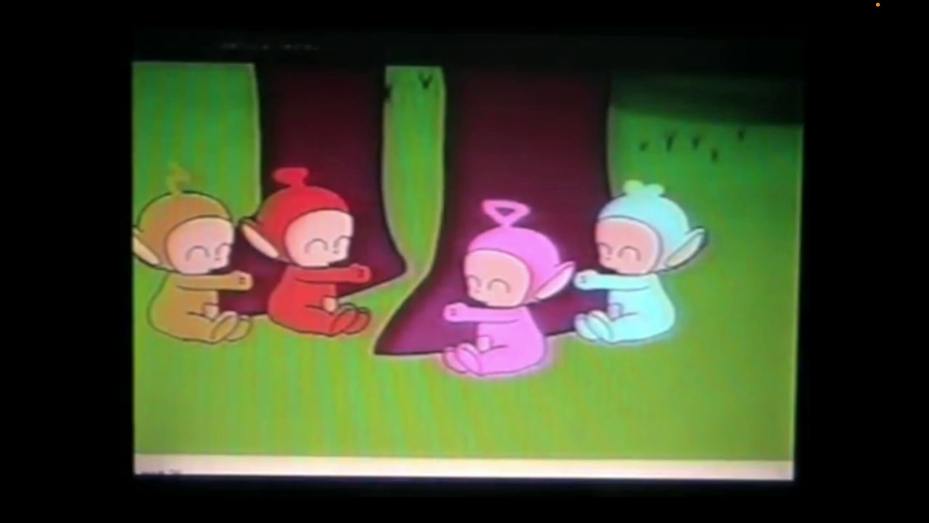
{"action": "mouse_move", "coordinate": [846, 492]}
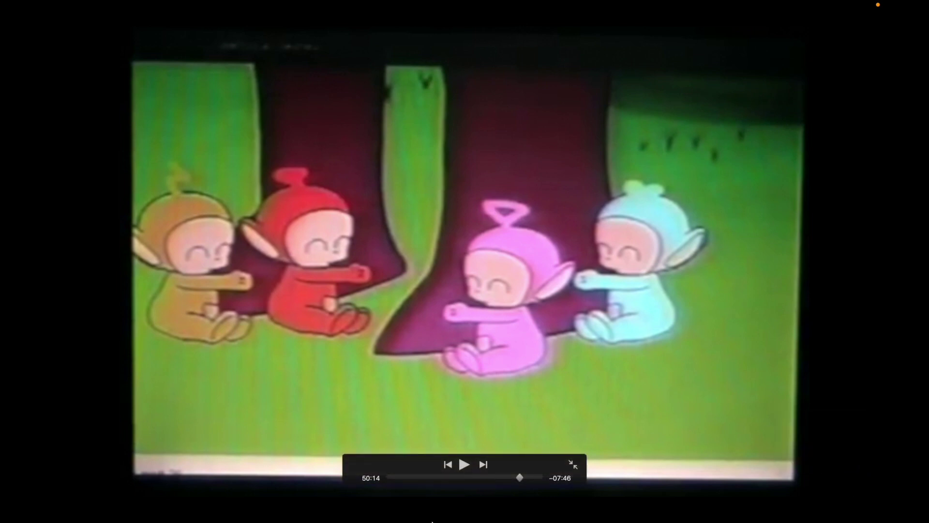
{"action": "left_click", "coordinate": [572, 465]}
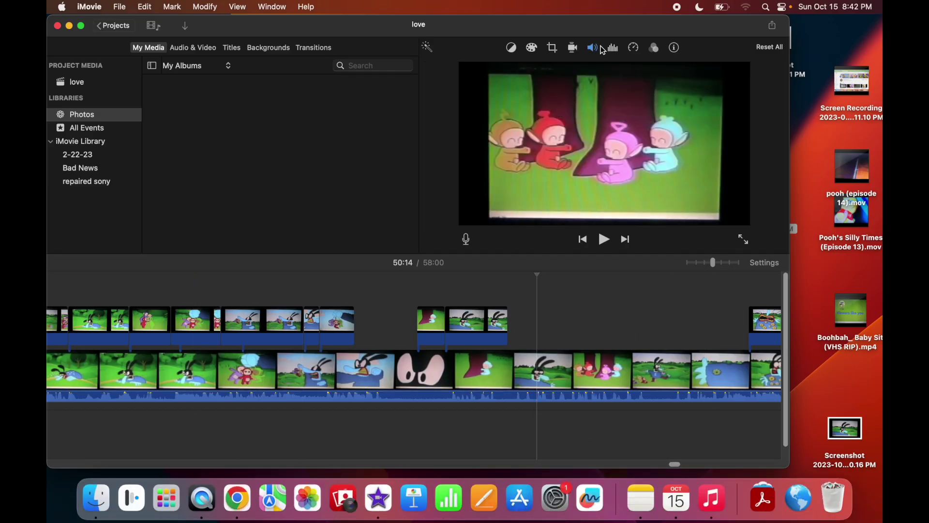
{"action": "left_click_drag", "start_coordinate": [605, 42], "coordinate": [520, 49]}
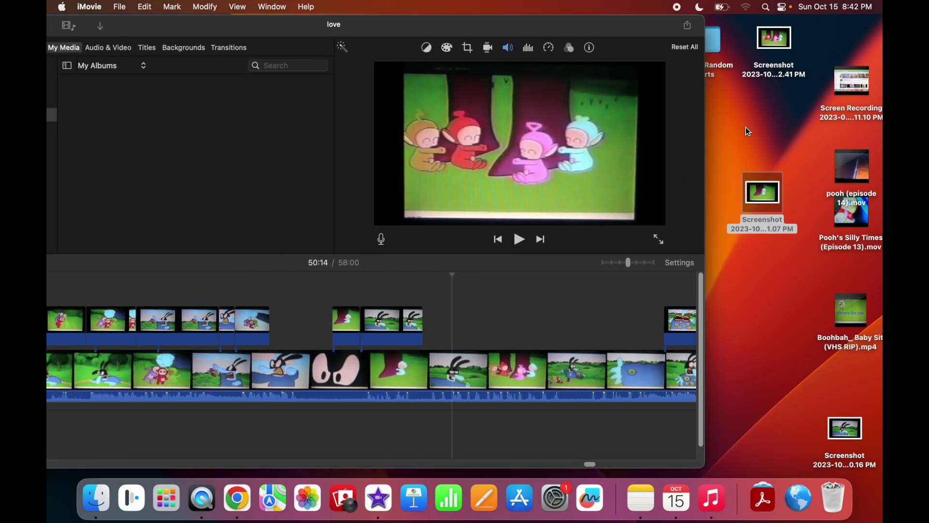
{"action": "left_click", "coordinate": [769, 43]}
{"action": "key", "text": "space"}
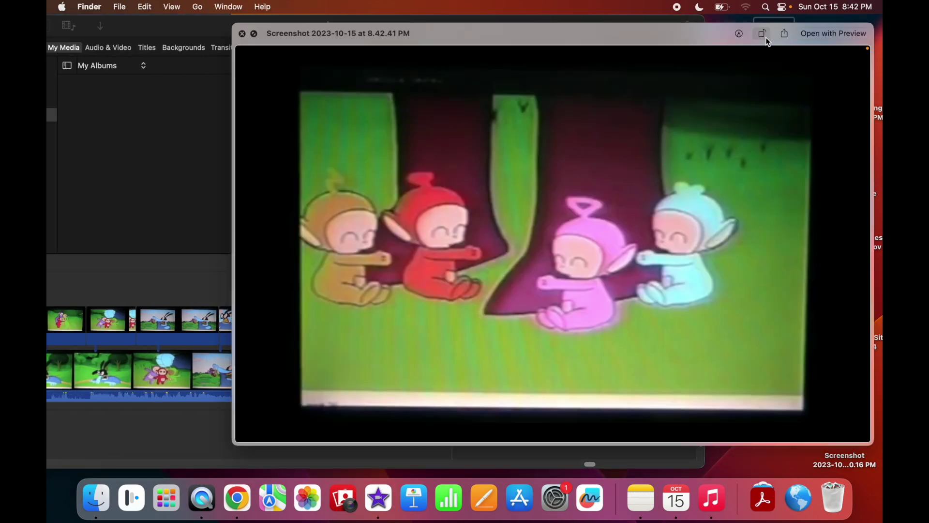
{"action": "key", "text": "space"}
Overlay the four-character screenshot directly after the black-eared character overlay at 50:12 and set its crop style to Crop to Fill.
{"action": "left_click_drag", "start_coordinate": [769, 43], "coordinate": [488, 320]}
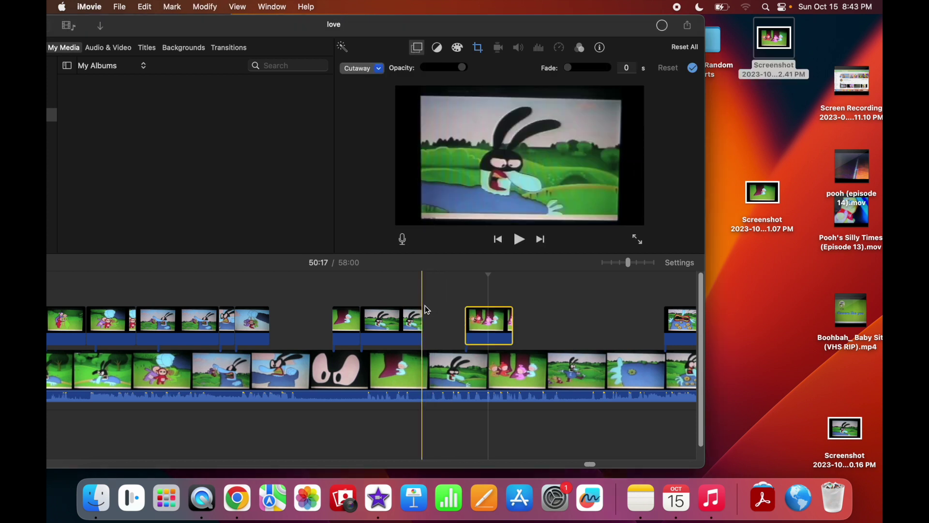
{"action": "left_click_drag", "start_coordinate": [481, 321], "coordinate": [440, 321]}
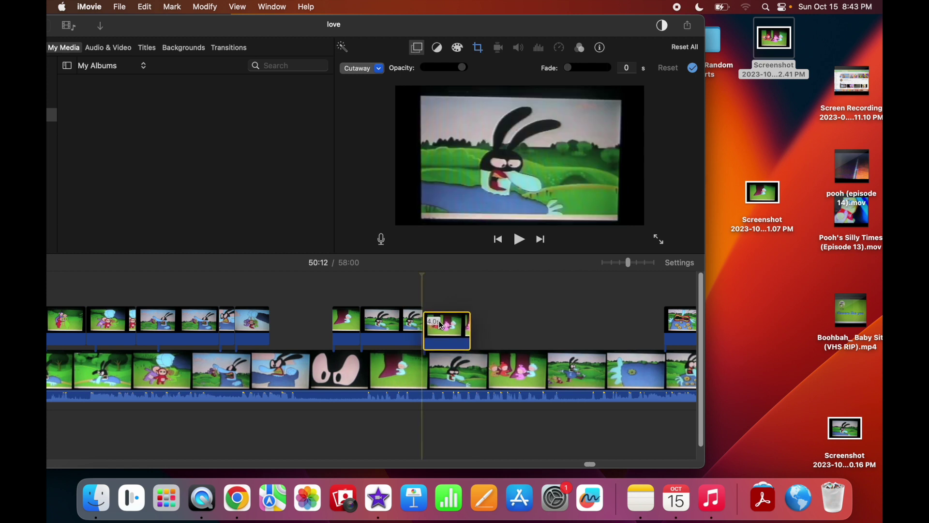
{"action": "left_click", "coordinate": [478, 48]}
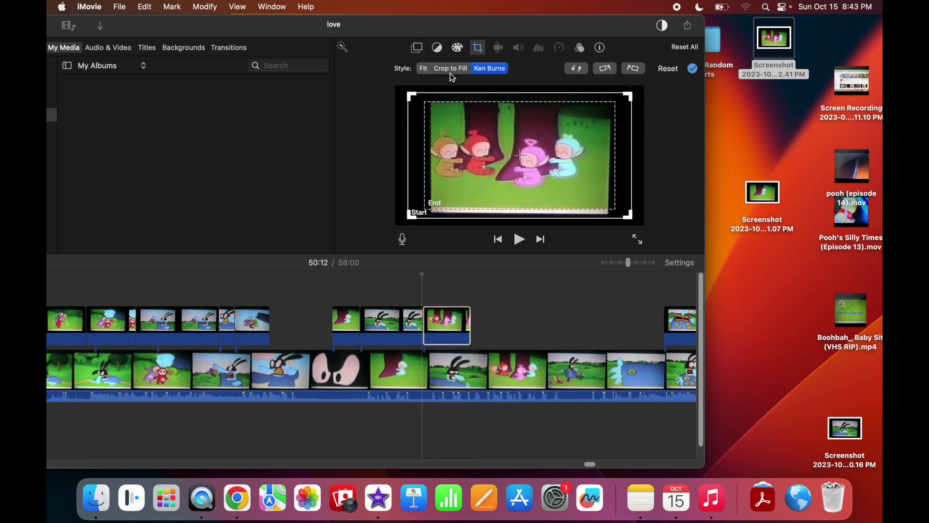
{"action": "left_click", "coordinate": [457, 71]}
Adjust the end of the four-character screenshot overlay to 50:16.
{"action": "left_click", "coordinate": [500, 313]}
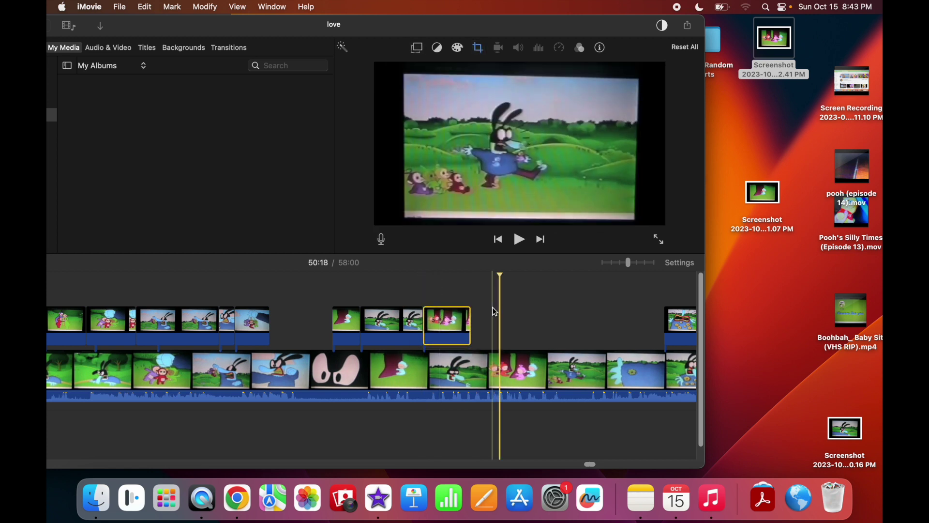
{"action": "left_click_drag", "start_coordinate": [472, 317], "coordinate": [450, 319]}
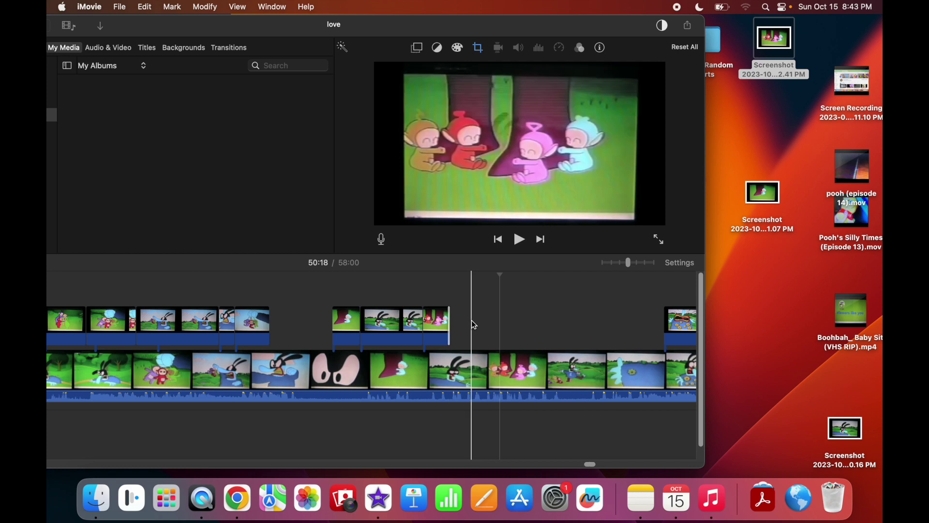
{"action": "left_click", "coordinate": [471, 321]}
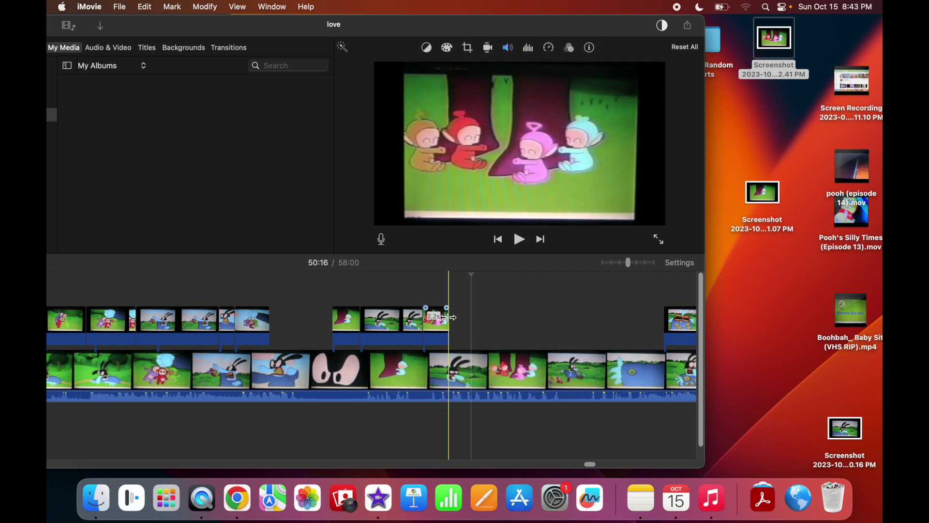
{"action": "left_click_drag", "start_coordinate": [441, 318], "coordinate": [470, 322]}
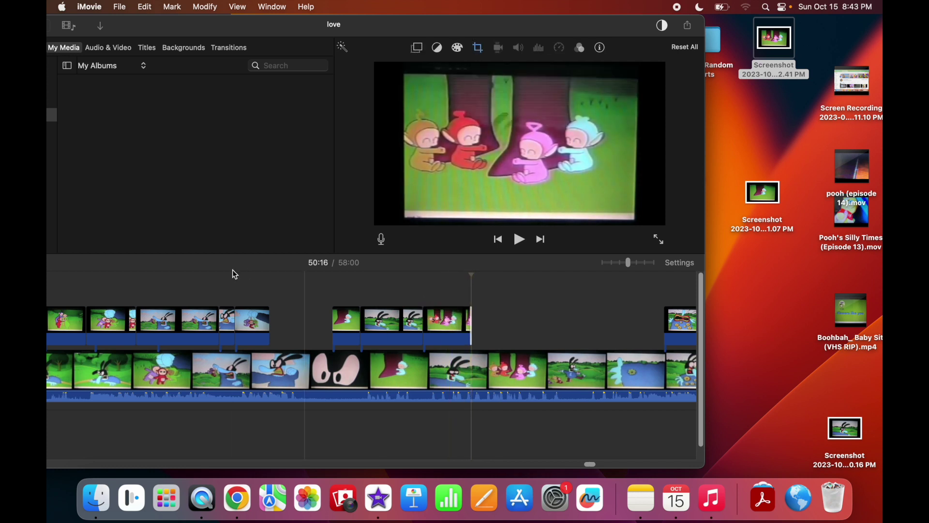
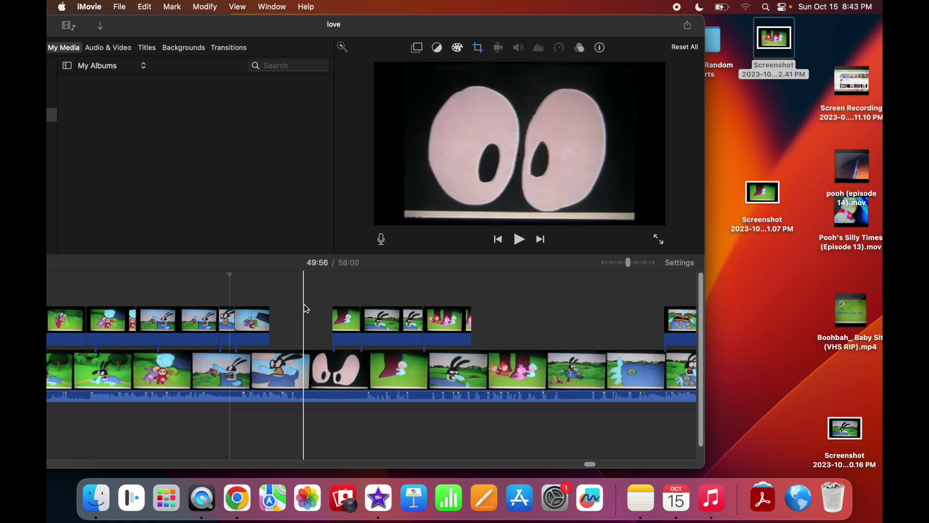
Review the repaired section before 50:04 and readjust the end of the four-character overlay to 50:16.
{"action": "left_click", "coordinate": [291, 310]}
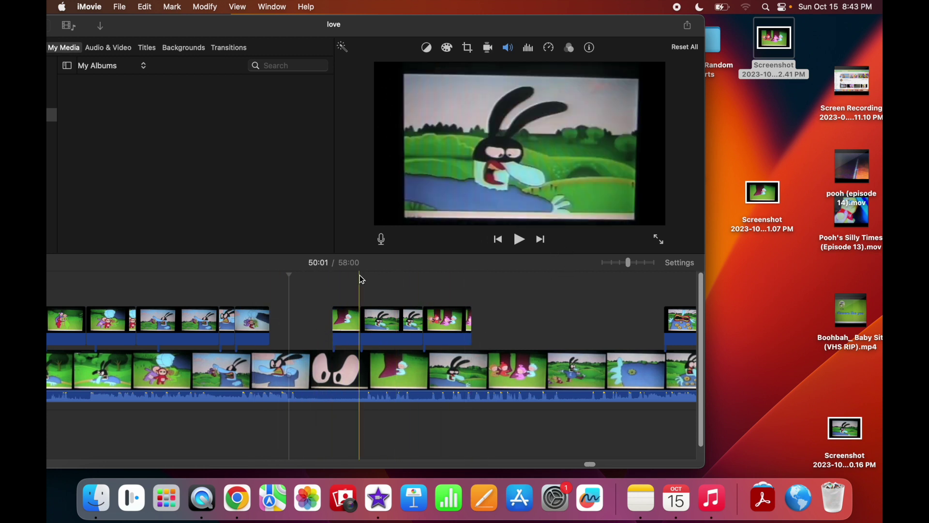
{"action": "left_click", "coordinate": [316, 321]}
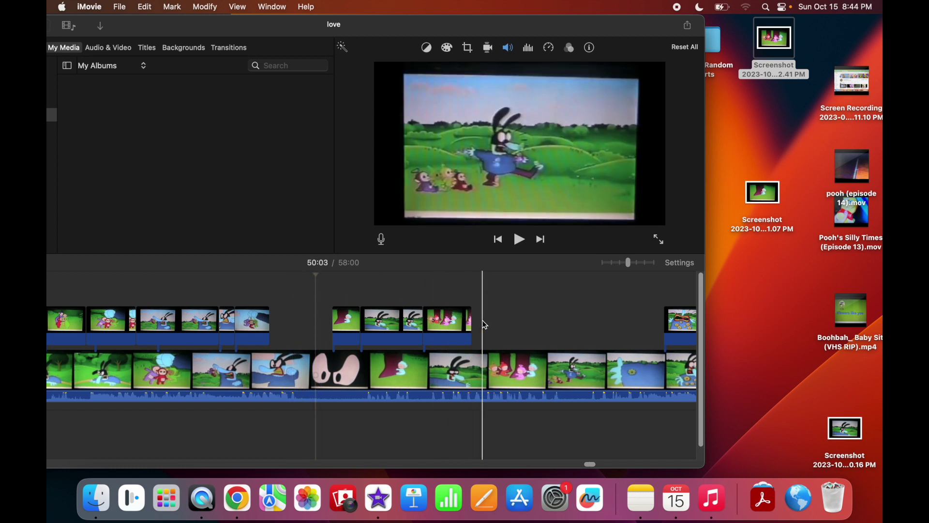
{"action": "left_click_drag", "start_coordinate": [470, 323], "coordinate": [464, 323]}
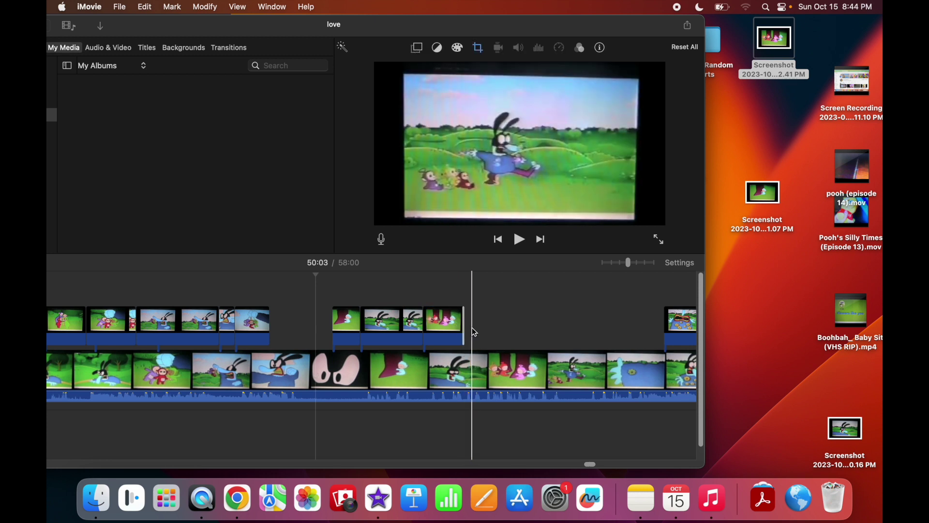
{"action": "left_click", "coordinate": [463, 320]}
{"action": "left_click_drag", "start_coordinate": [464, 319], "coordinate": [469, 319]}
{"action": "left_click", "coordinate": [419, 322]}
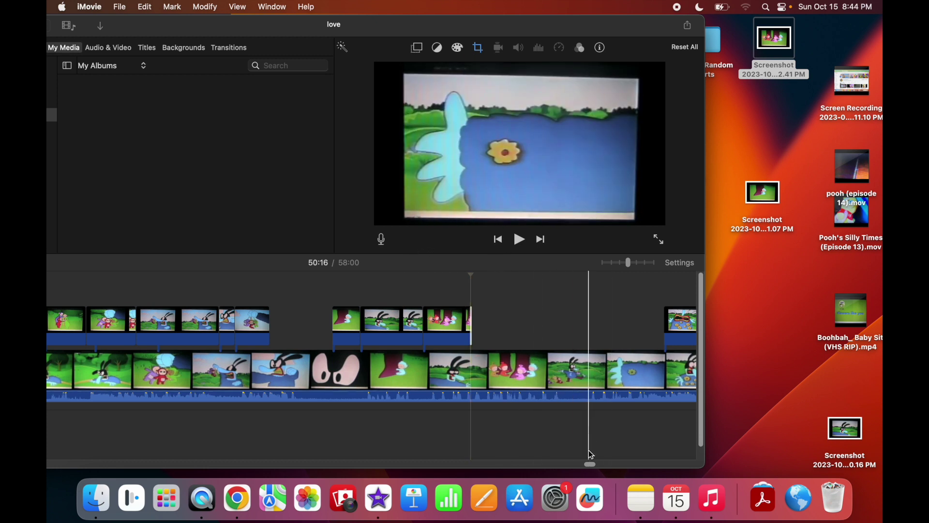
Look through other parts of the timeline for remaining distortion and play the footage from 45:45 to 45:47.
{"action": "left_click_drag", "start_coordinate": [587, 465], "coordinate": [602, 462]}
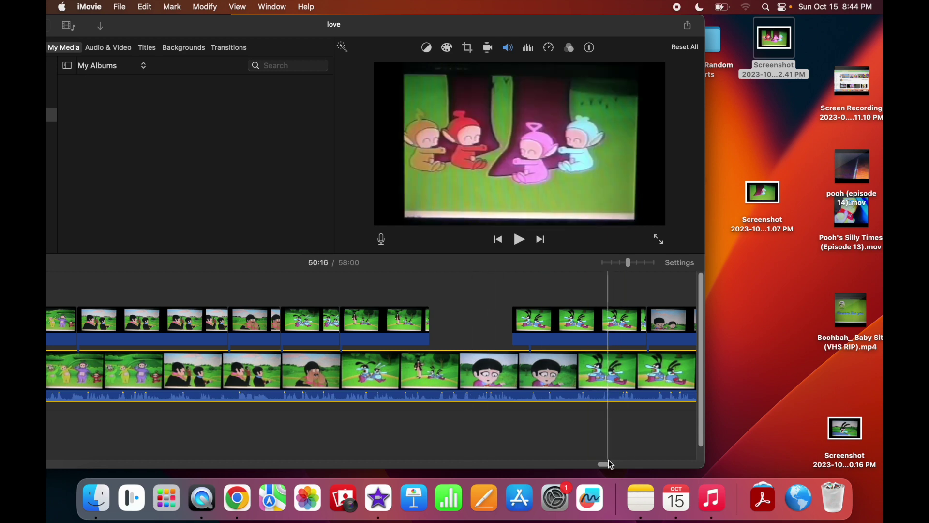
{"action": "scroll", "coordinate": [605, 465], "scroll_direction": "right", "scroll_amount": 15}
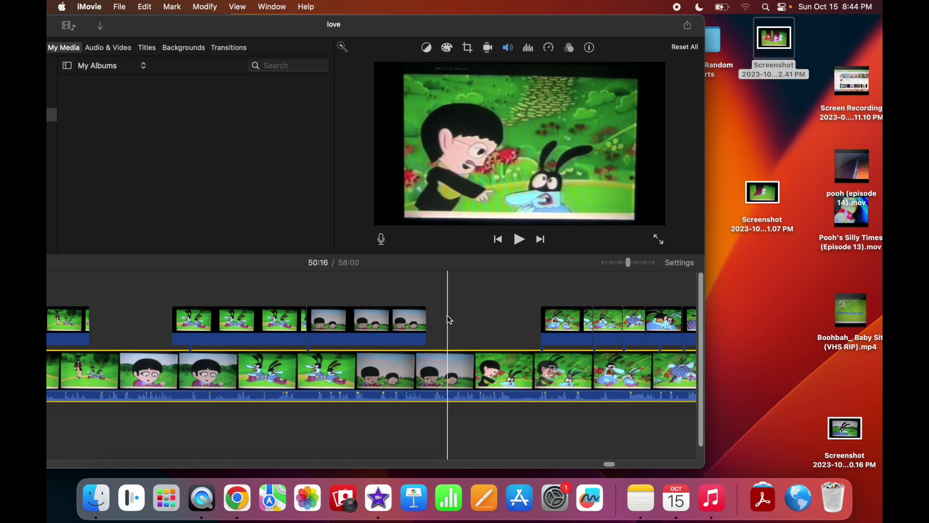
{"action": "left_click_drag", "start_coordinate": [609, 464], "coordinate": [539, 464]}
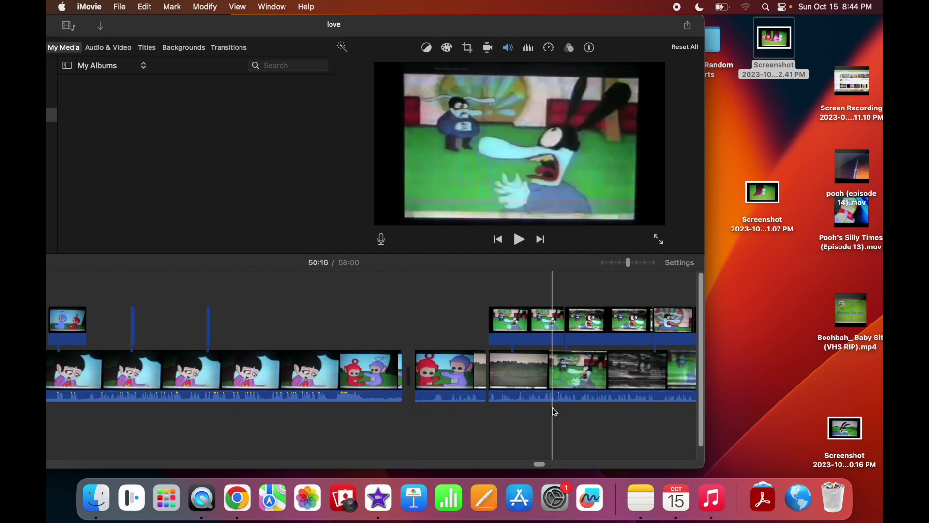
{"action": "scroll", "coordinate": [542, 461], "scroll_direction": "down", "scroll_amount": 1}
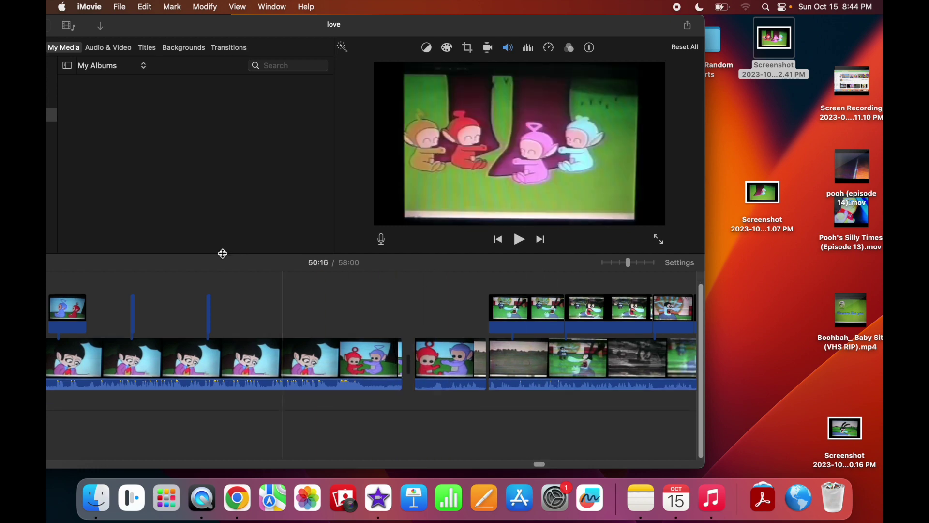
{"action": "left_click", "coordinate": [123, 294]}
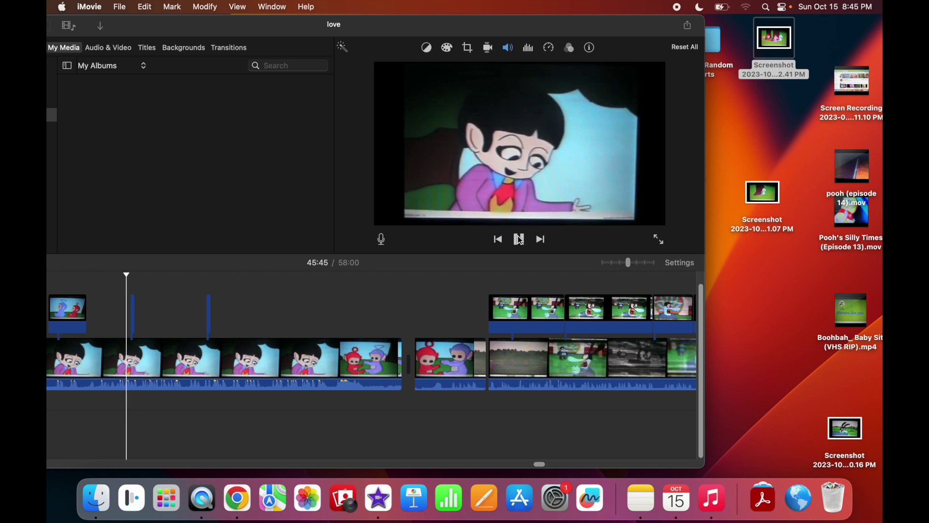
{"action": "key", "text": "space"}
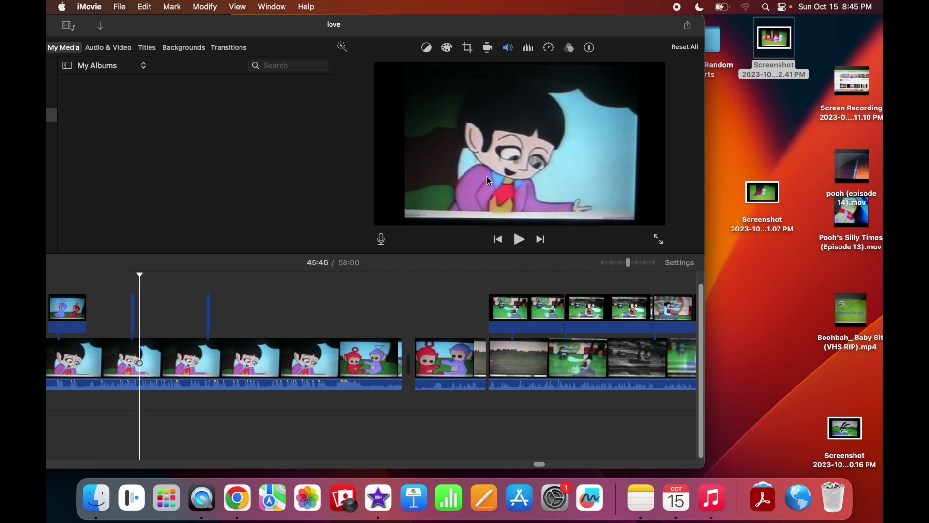
{"action": "left_click", "coordinate": [519, 243]}
{"action": "left_click", "coordinate": [518, 244]}
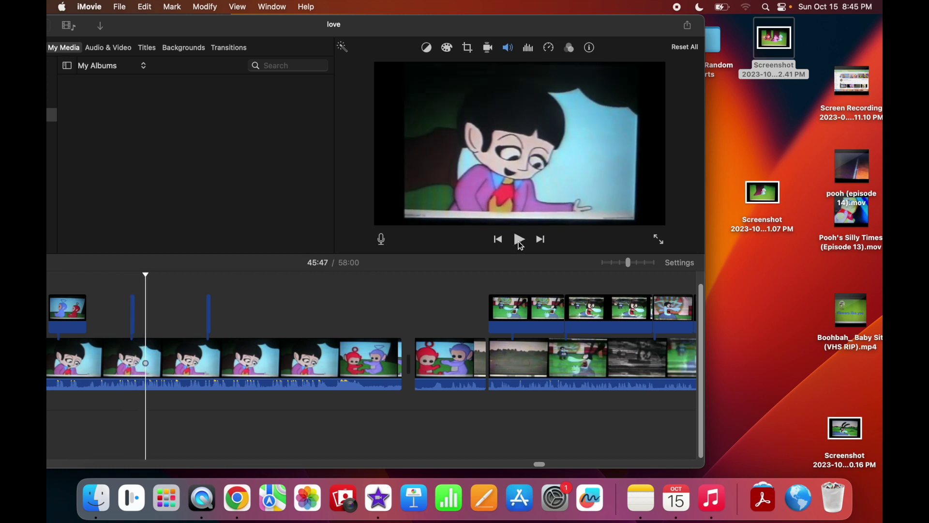
Delete the short 2.0-second overlay of the purple-suited character at 44:55.
{"action": "left_click_drag", "start_coordinate": [483, 24], "coordinate": [614, 28]}
{"action": "left_click", "coordinate": [634, 243]}
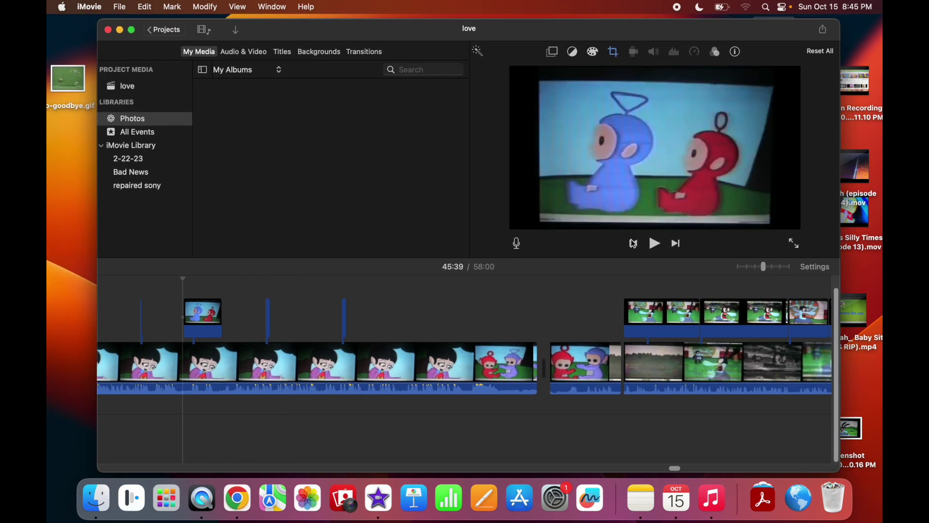
{"action": "left_click", "coordinate": [634, 244]}
{"action": "left_click", "coordinate": [633, 244]}
{"action": "left_click", "coordinate": [634, 244]}
{"action": "left_click", "coordinate": [634, 243]}
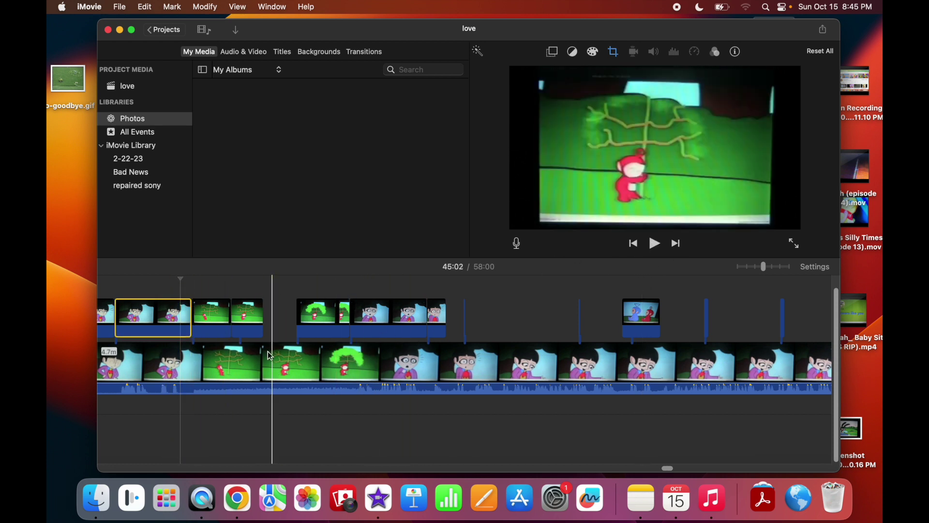
{"action": "left_click", "coordinate": [634, 244]}
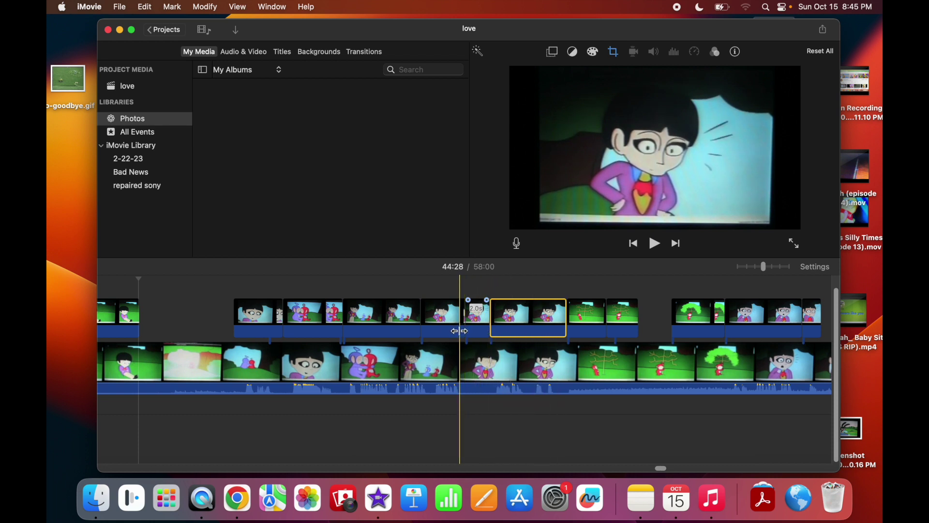
{"action": "left_click", "coordinate": [484, 330]}
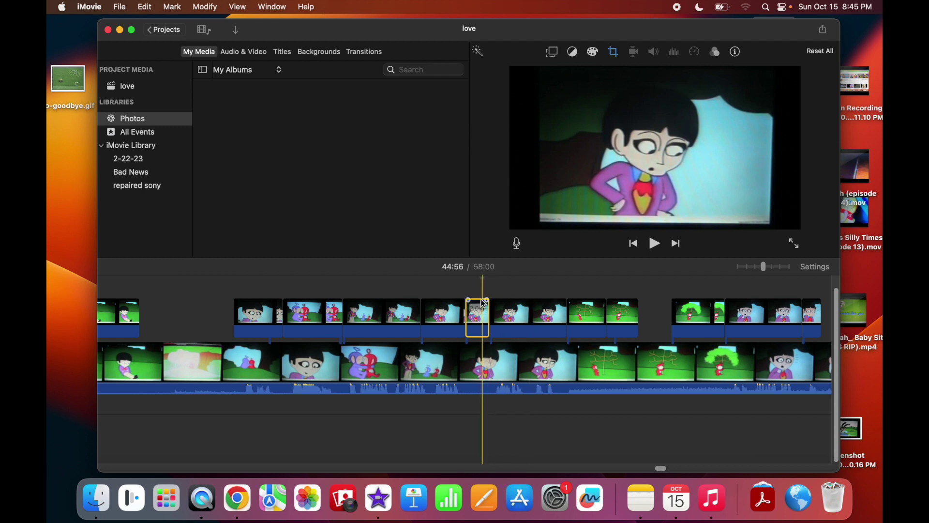
{"action": "left_click", "coordinate": [473, 320]}
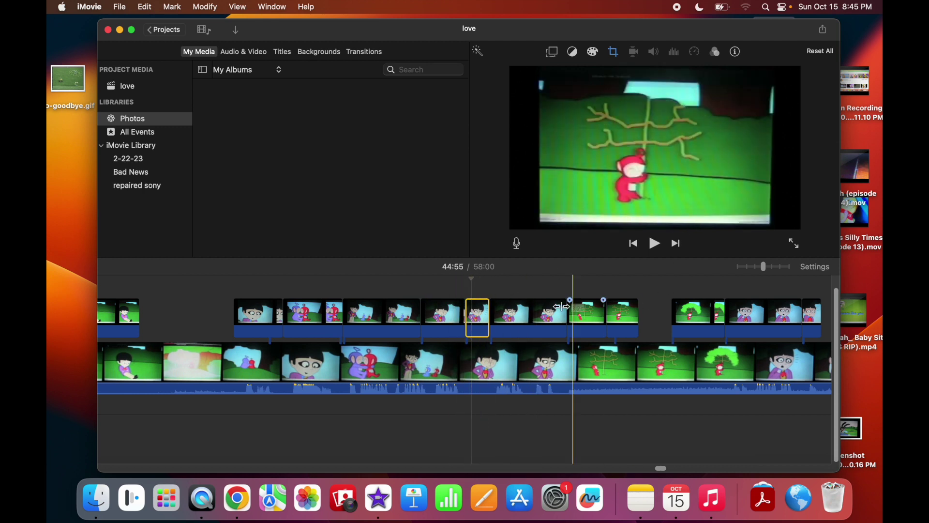
{"action": "key", "text": "Delete"}
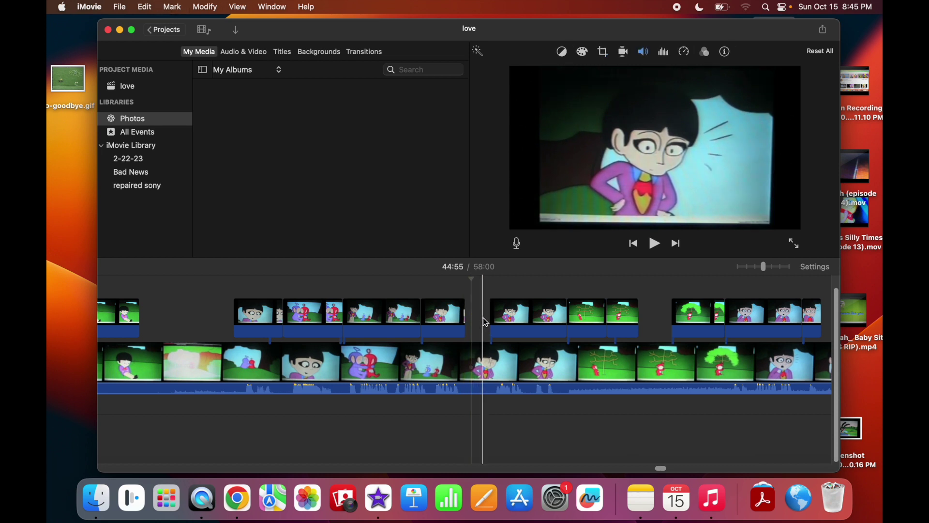
Capture the full-screen frame of the purple-suited character at 44:56 as a screenshot.
{"action": "left_click", "coordinate": [483, 319]}
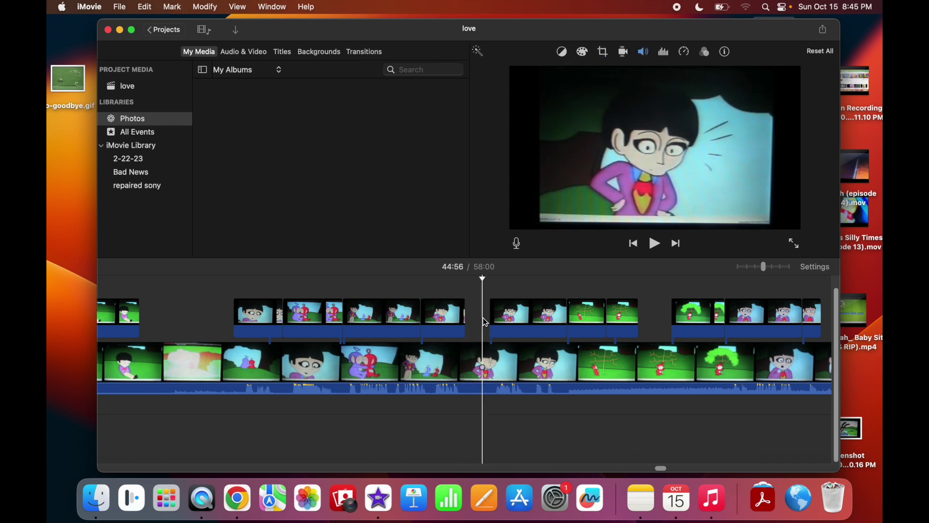
{"action": "left_click", "coordinate": [794, 244]}
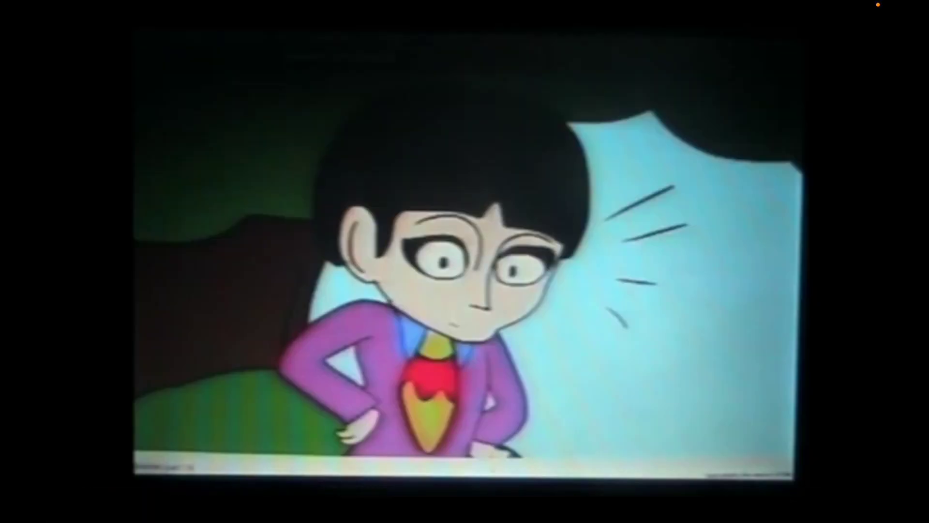
{"action": "key", "text": "super+shift+3"}
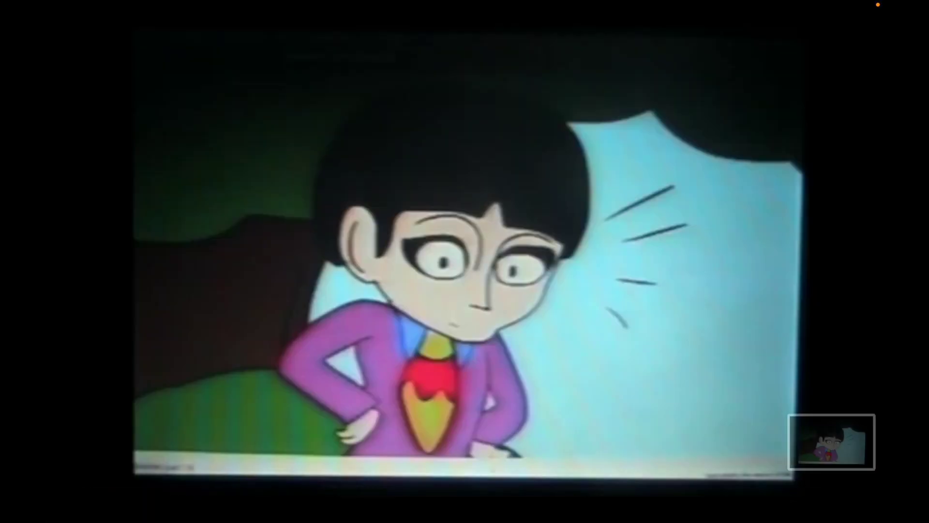
{"action": "mouse_move", "coordinate": [605, 470]}
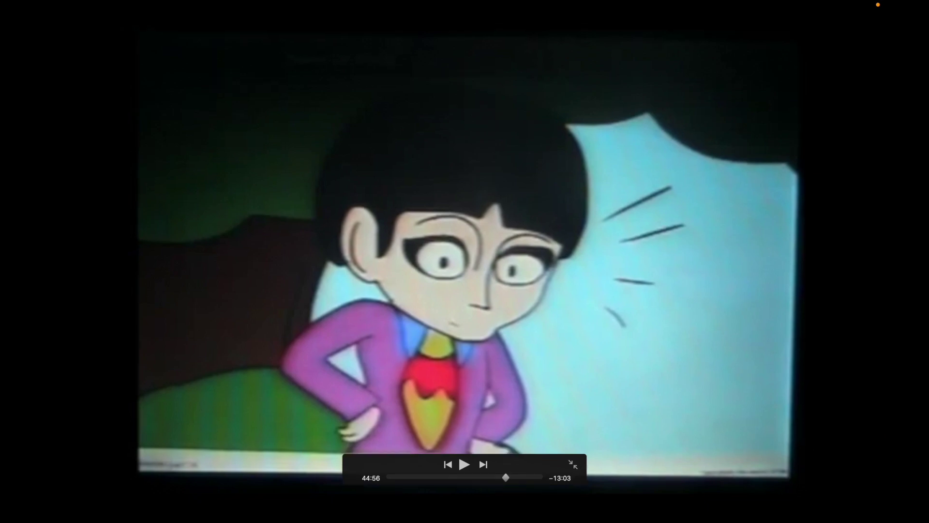
{"action": "key", "text": "Escape"}
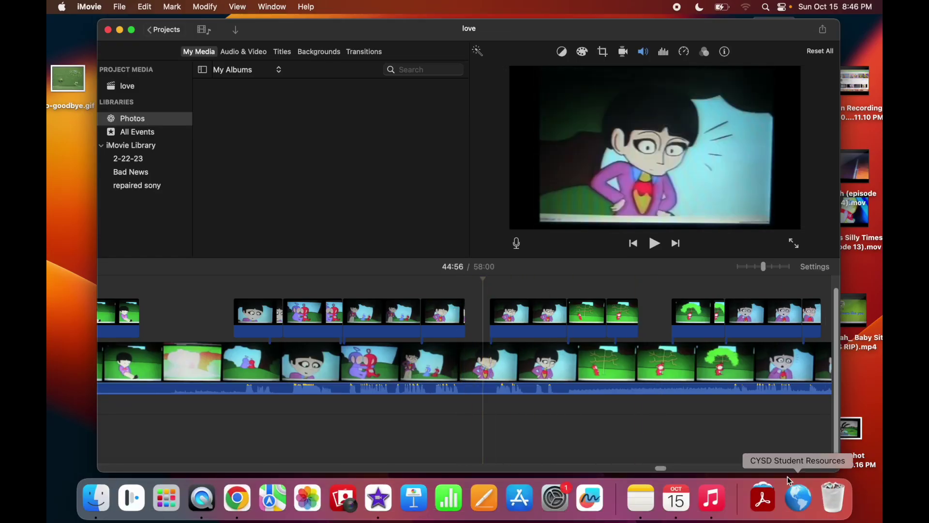
Overlay the new screenshot of the purple-suited character on the last black clip at the project's end and trim it to a short piece.
{"action": "left_click", "coordinate": [659, 377]}
{"action": "left_click_drag", "start_coordinate": [660, 471], "coordinate": [845, 476]}
{"action": "left_click", "coordinate": [623, 329]}
{"action": "left_click_drag", "start_coordinate": [724, 36], "coordinate": [559, 22]}
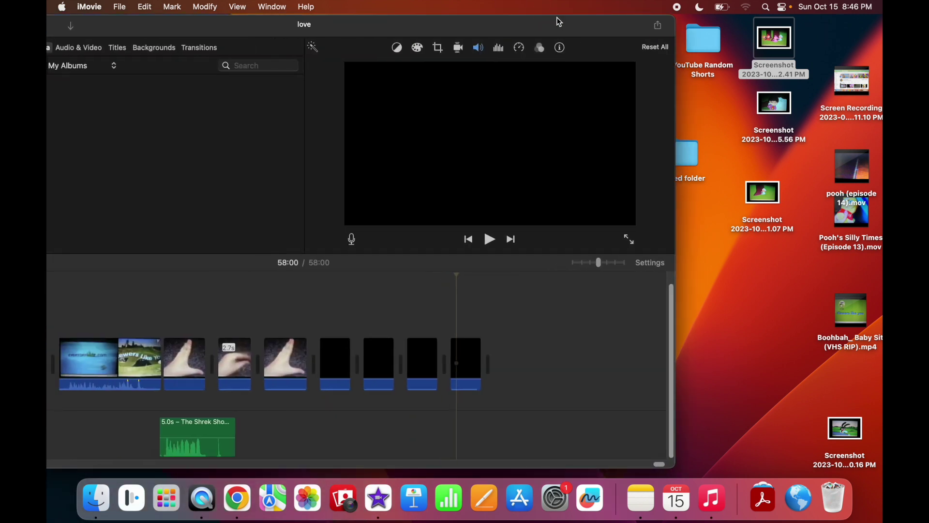
{"action": "left_click_drag", "start_coordinate": [768, 92], "coordinate": [460, 320]}
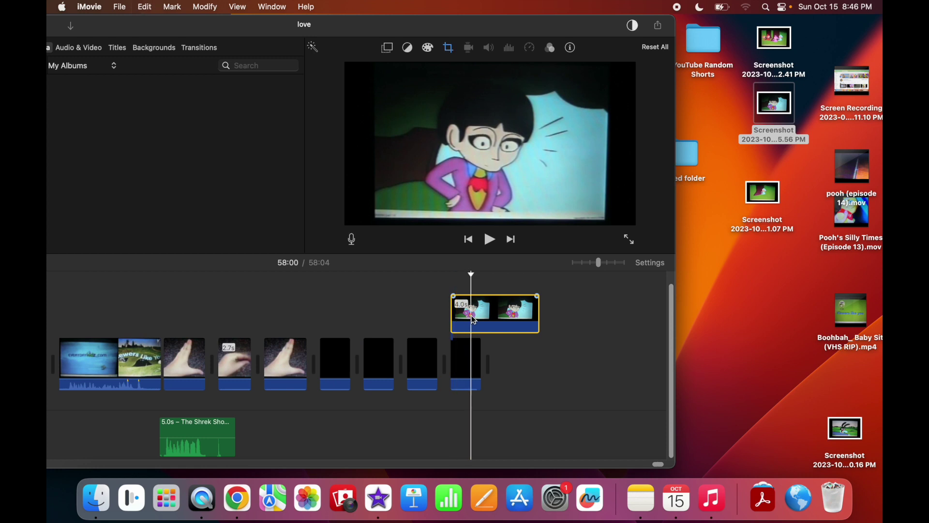
{"action": "key", "text": "super+b"}
{"action": "key", "text": "Delete"}
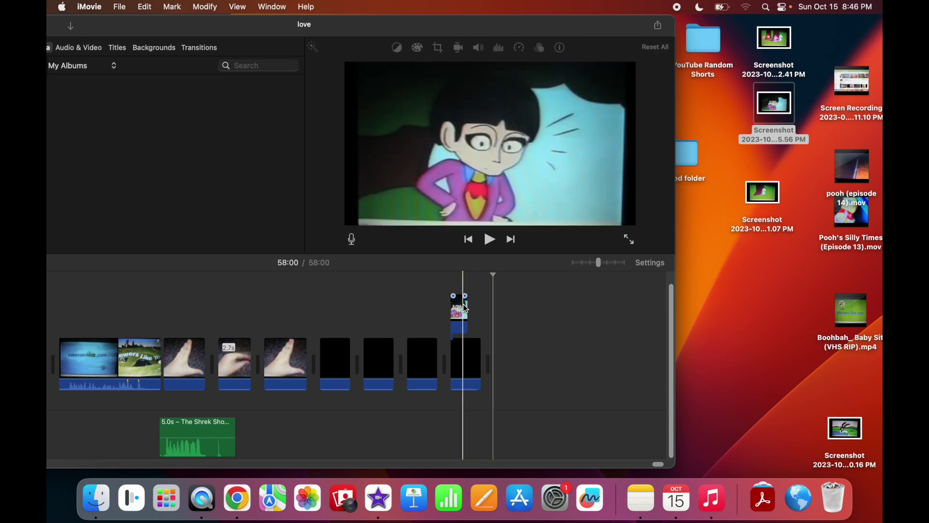
{"action": "left_click", "coordinate": [466, 308]}
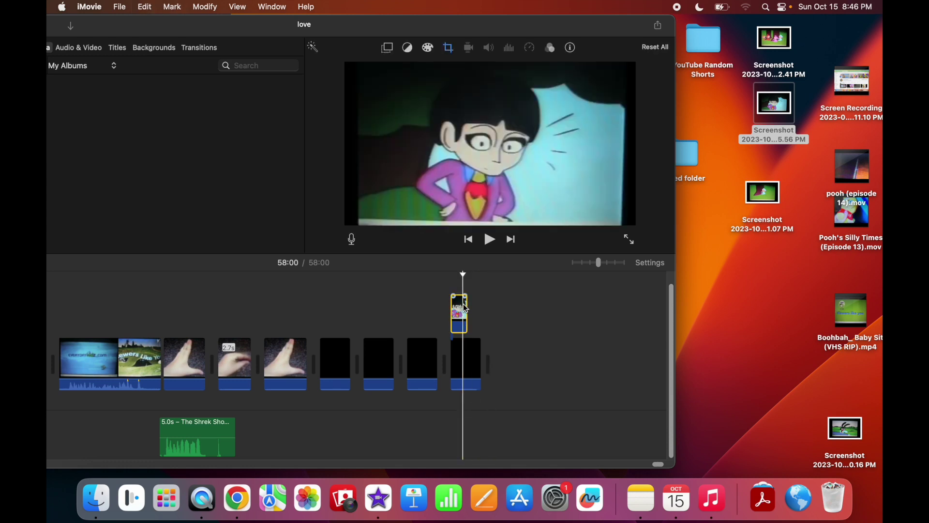
{"action": "key", "text": "Delete"}
{"action": "left_click_drag", "start_coordinate": [444, 29], "coordinate": [624, 34]}
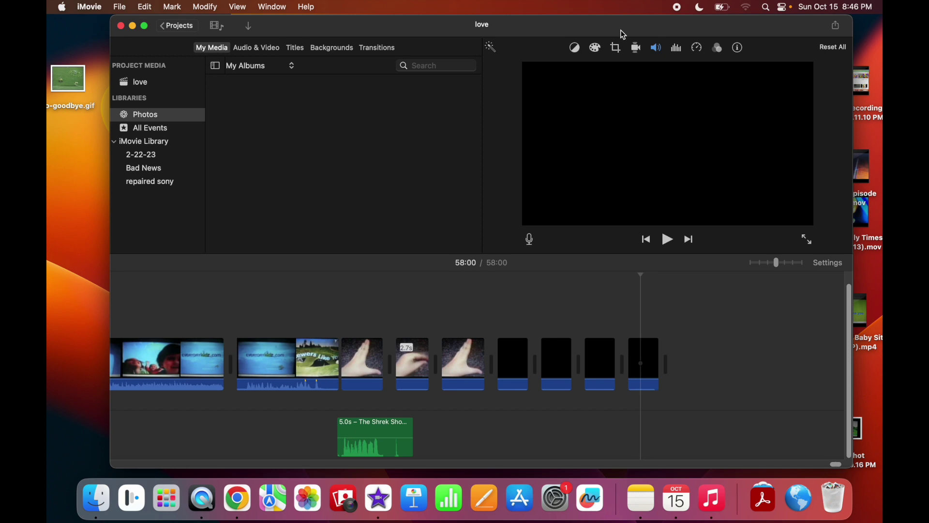
{"action": "left_click_drag", "start_coordinate": [837, 465], "coordinate": [674, 463]}
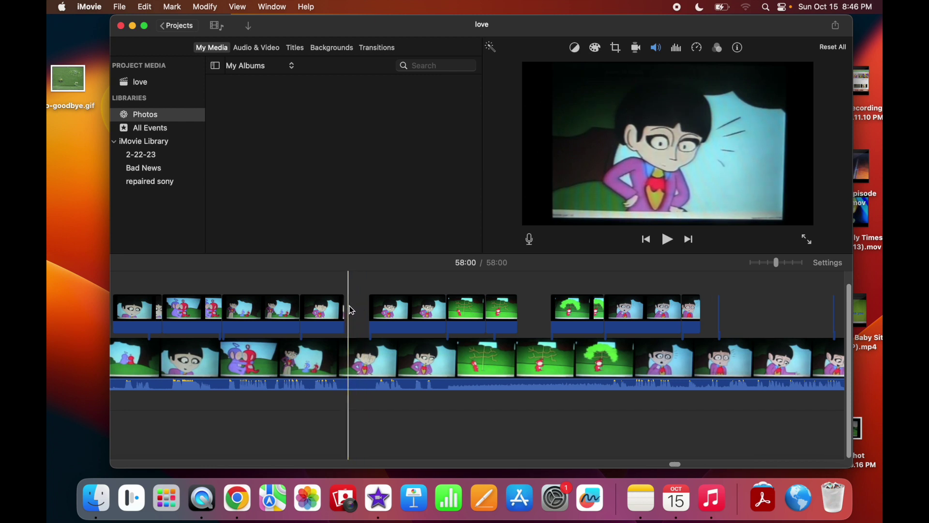
{"action": "key", "text": "super+b"}
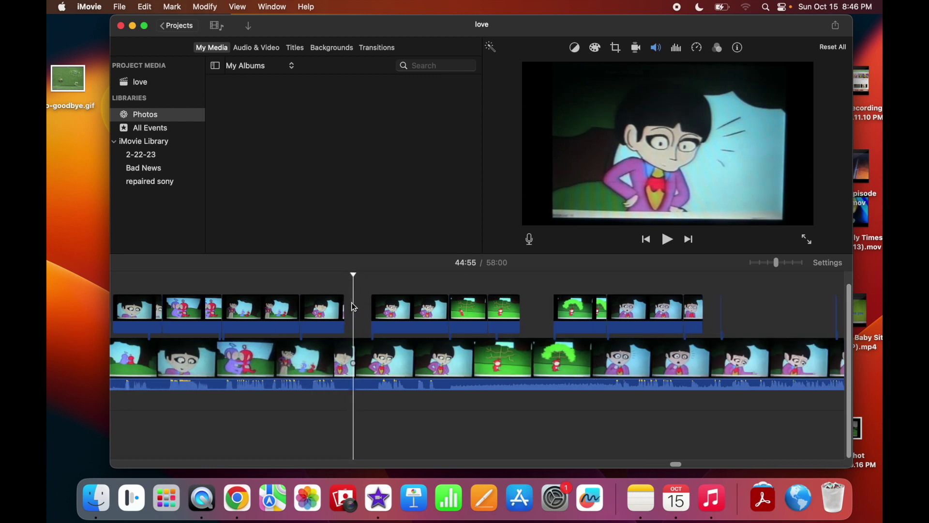
{"action": "key", "text": "super+z"}
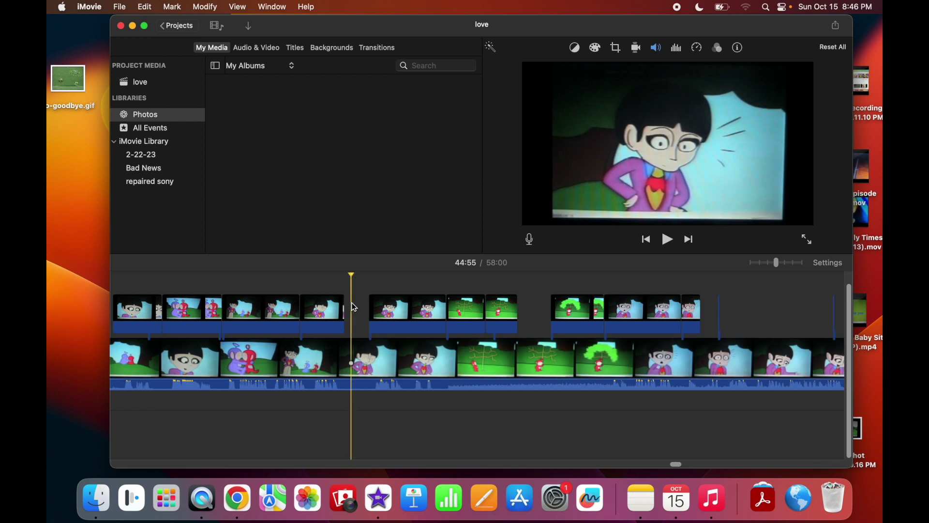
{"action": "key", "text": "super+b"}
{"action": "key", "text": "super+z"}
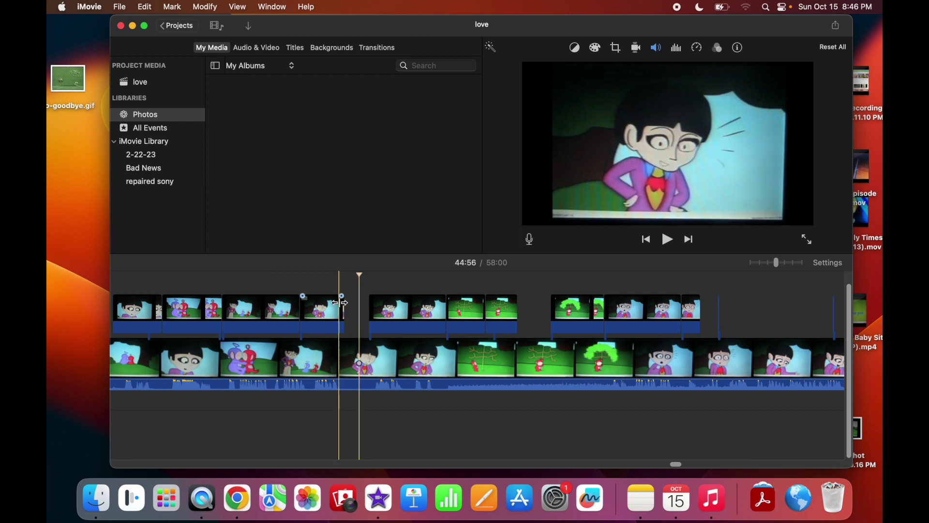
{"action": "key", "text": "super+b"}
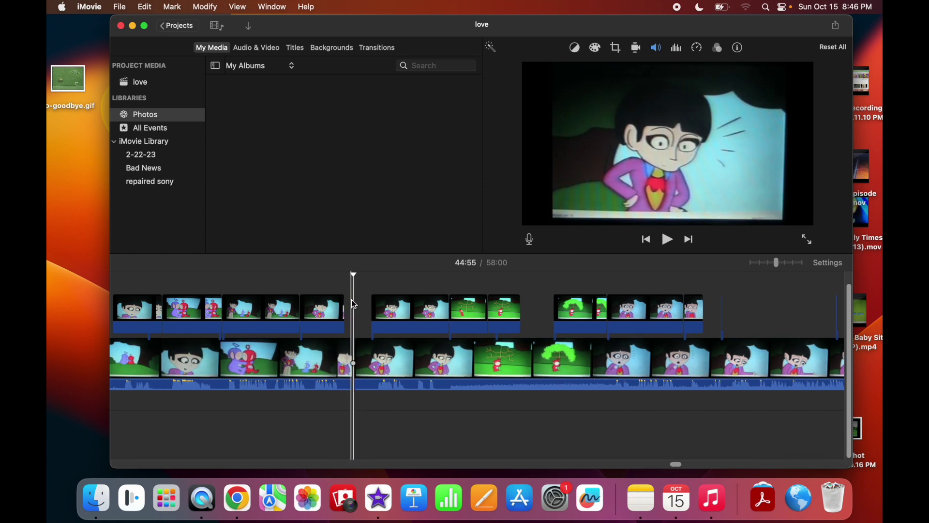
{"action": "key", "text": "super+z"}
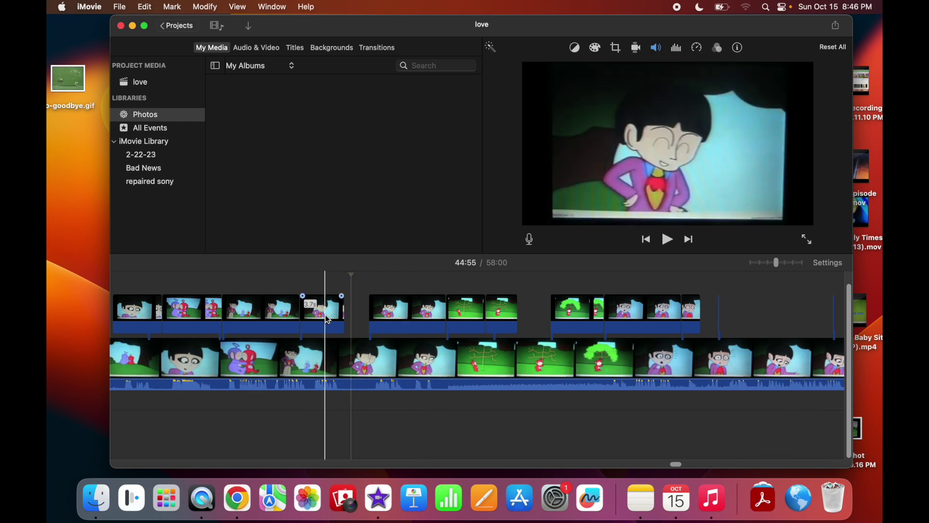
Move the short screenshot overlay from the project's end into the gap at 44:55.
{"action": "key", "text": "End"}
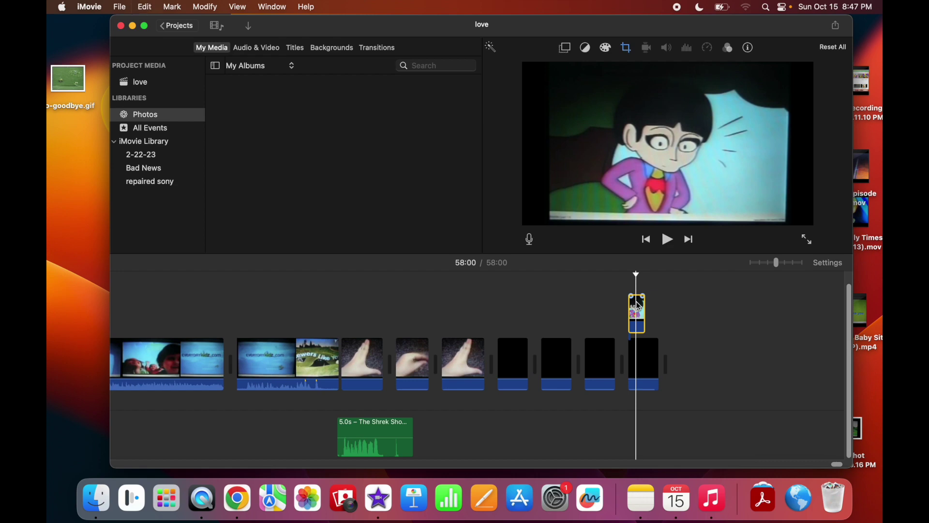
{"action": "key", "text": "Delete"}
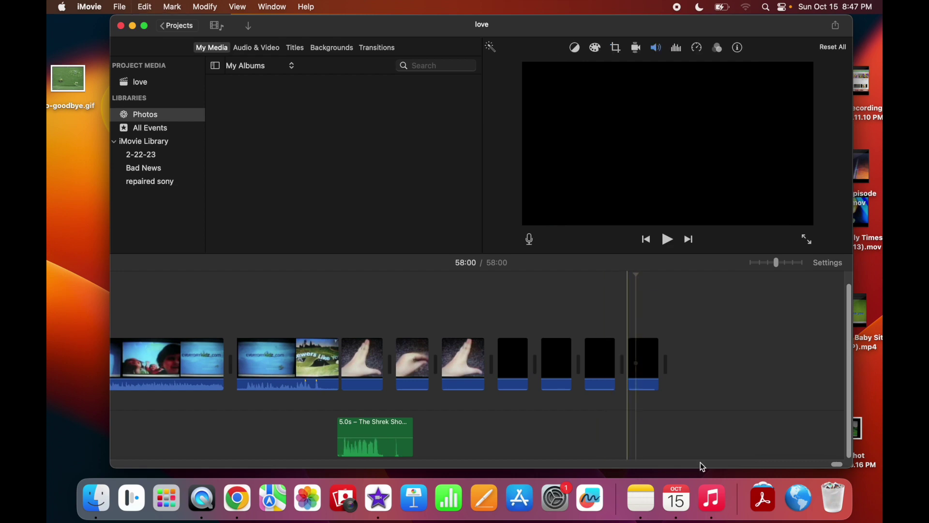
{"action": "left_click_drag", "start_coordinate": [840, 466], "coordinate": [676, 462]}
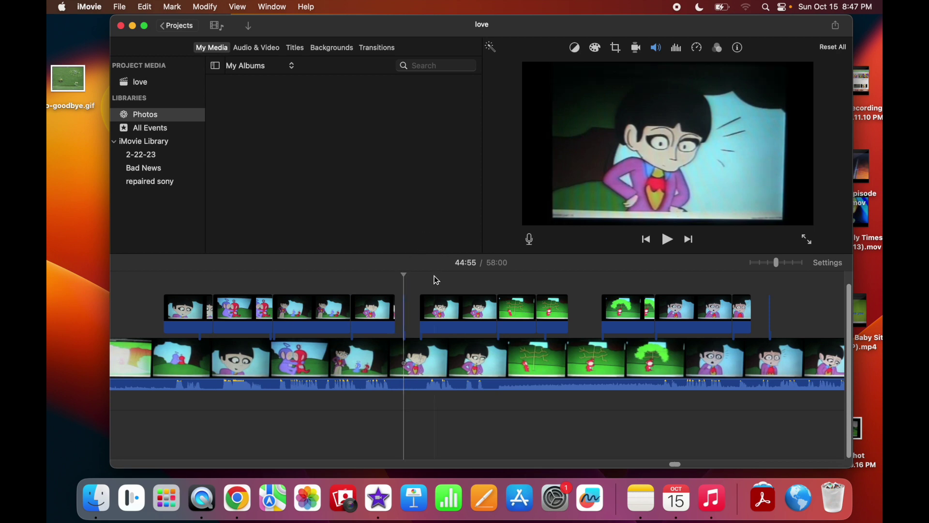
{"action": "left_click_drag", "start_coordinate": [792, 32], "coordinate": [670, 30]}
{"action": "left_click_drag", "start_coordinate": [297, 308], "coordinate": [369, 314]}
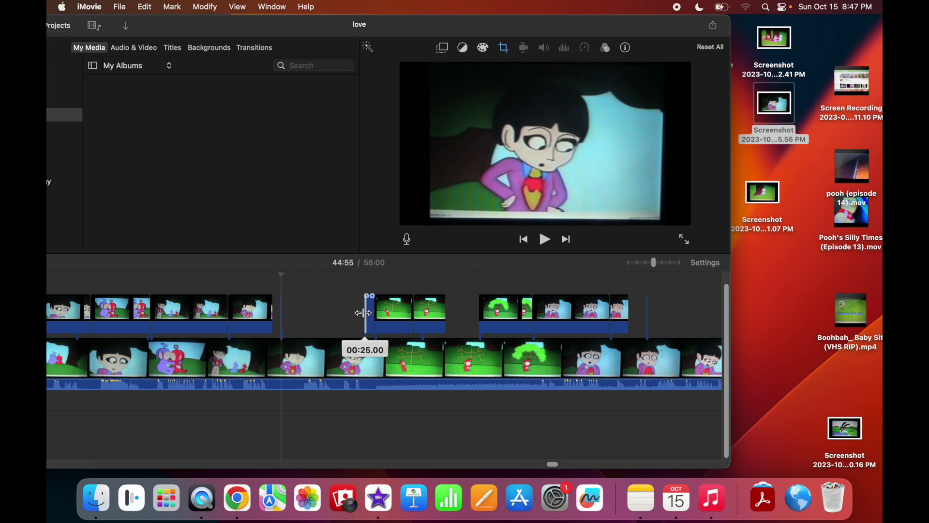
{"action": "left_click_drag", "start_coordinate": [668, 265], "coordinate": [678, 265]}
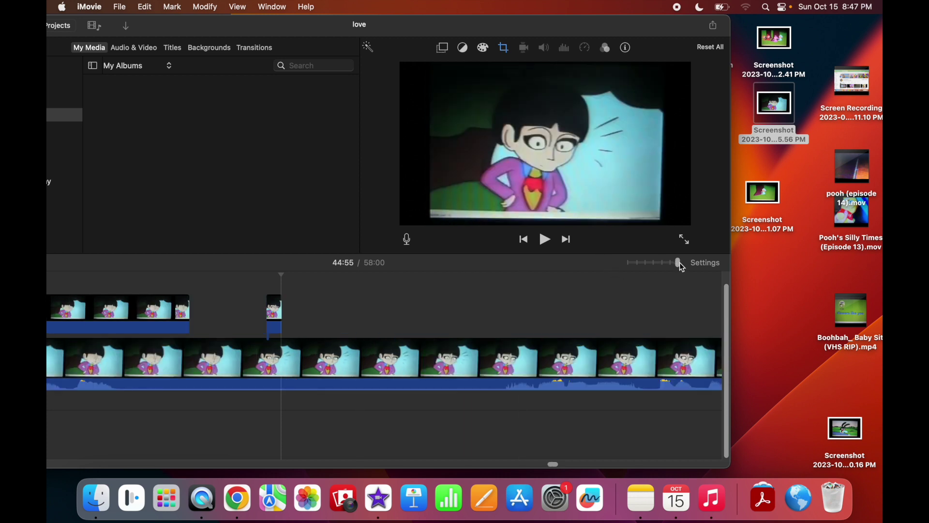
{"action": "left_click", "coordinate": [190, 291]}
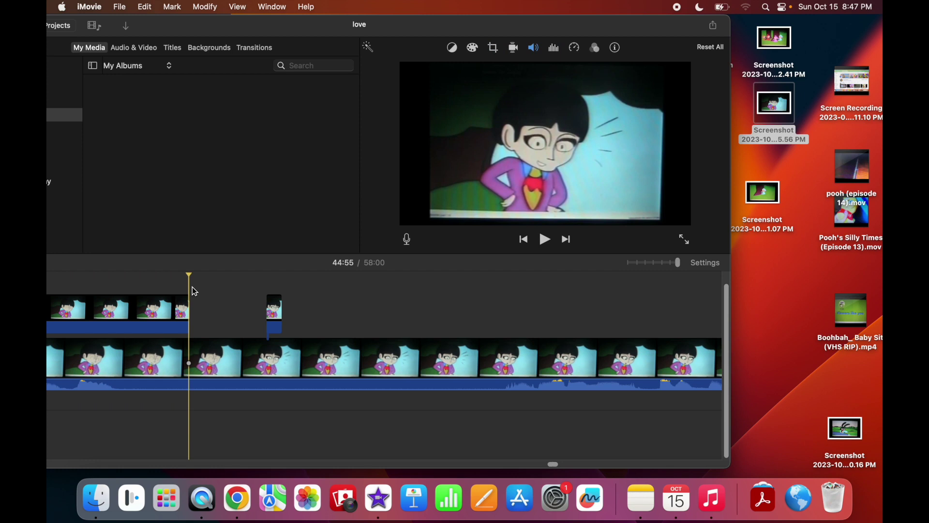
{"action": "left_click_drag", "start_coordinate": [779, 99], "coordinate": [196, 320]}
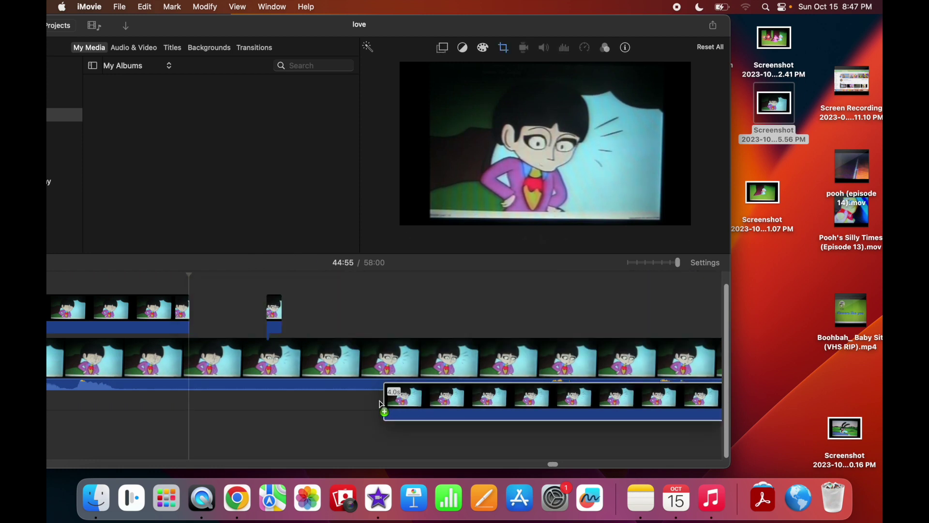
{"action": "left_click", "coordinate": [351, 308]}
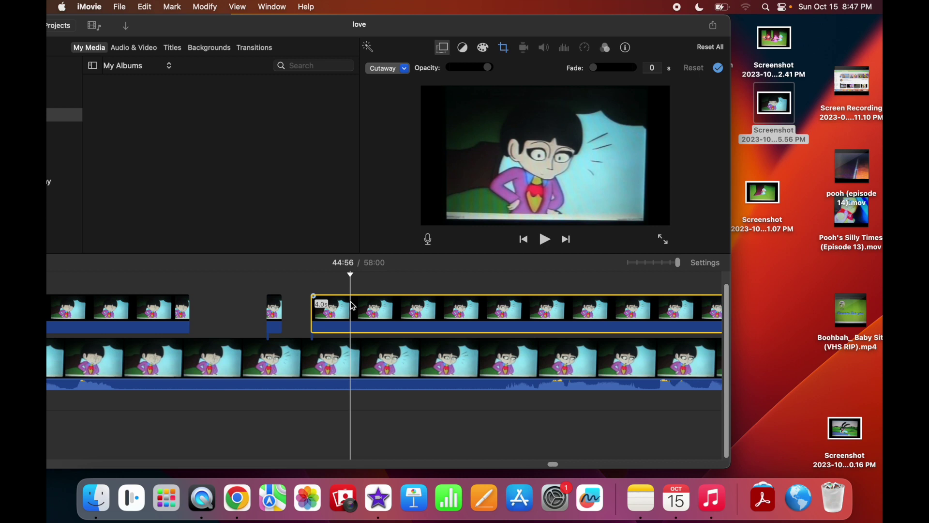
{"action": "key", "text": "Delete"}
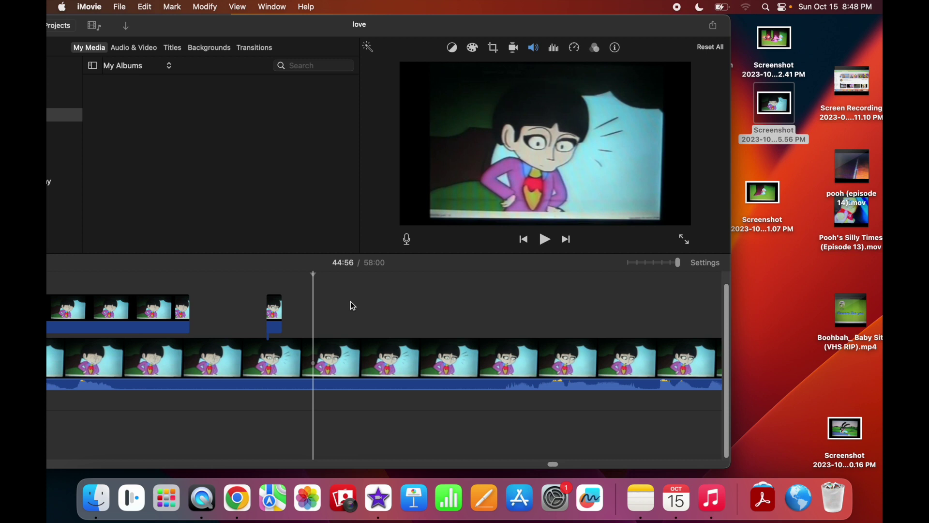
{"action": "key", "text": "super+z"}
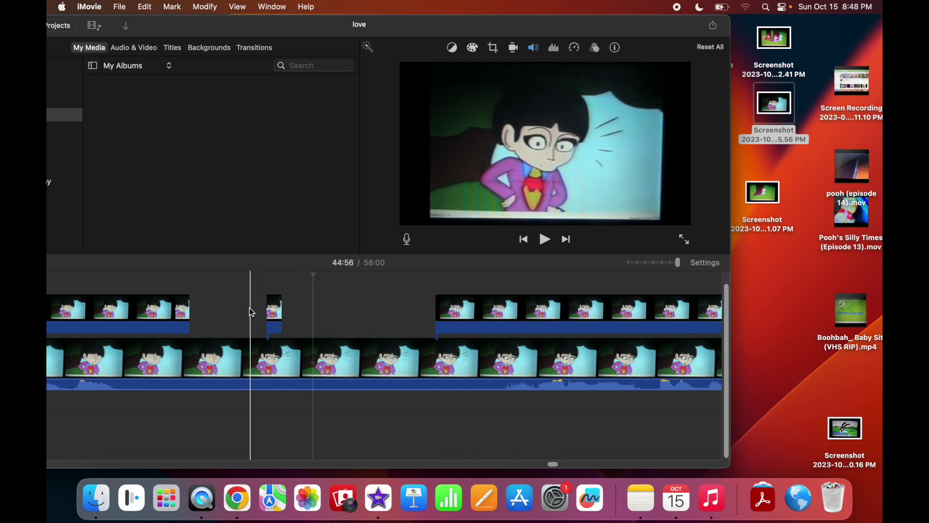
Check the short overlay's crop at 44:55 and extend both of its ends to meet the neighbouring overlays.
{"action": "left_click", "coordinate": [279, 320]}
{"action": "left_click", "coordinate": [503, 48]}
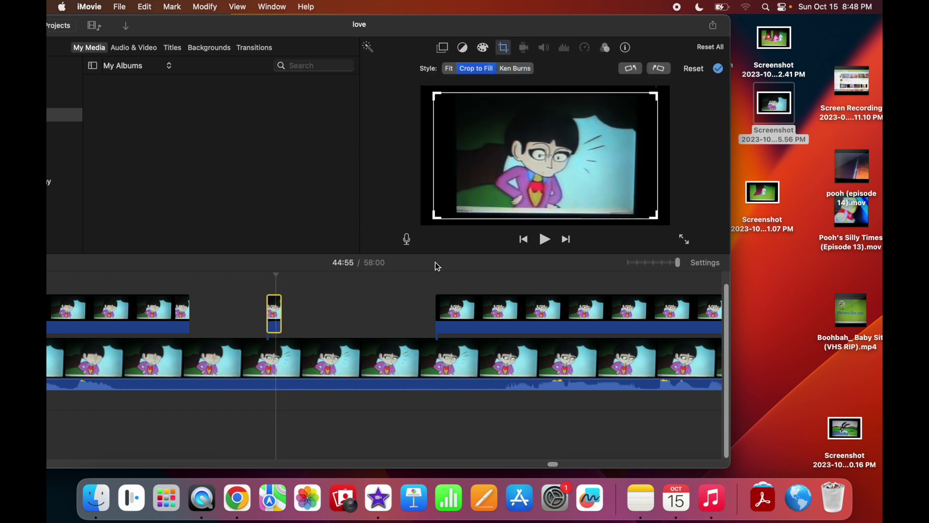
{"action": "left_click", "coordinate": [390, 296]}
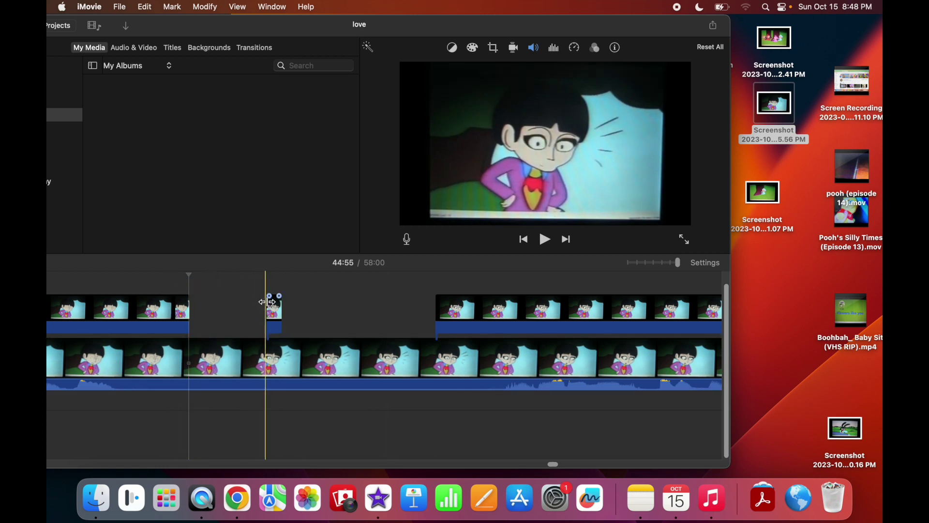
{"action": "left_click_drag", "start_coordinate": [267, 303], "coordinate": [192, 305]}
{"action": "left_click_drag", "start_coordinate": [281, 325], "coordinate": [434, 325]}
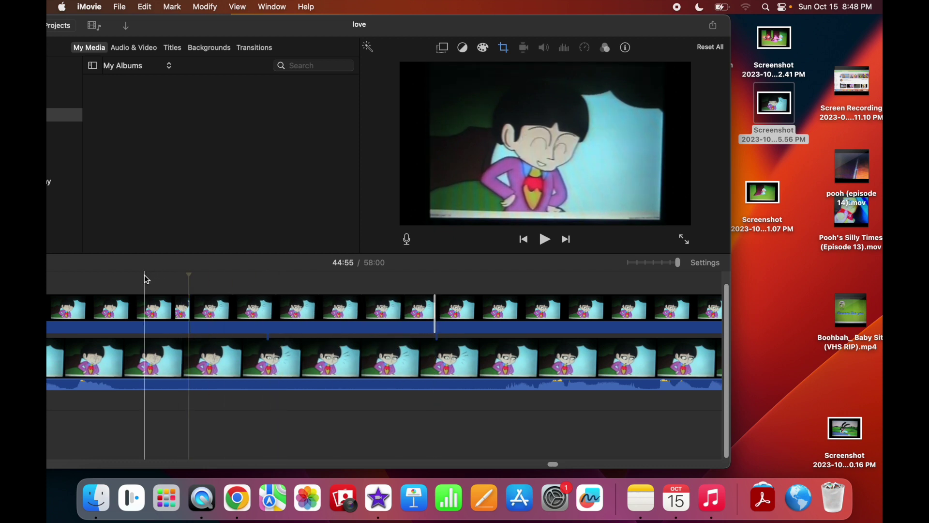
Review the repaired purple-suited character section around 44:53–44:56 in full-screen playback.
{"action": "left_click", "coordinate": [628, 265]}
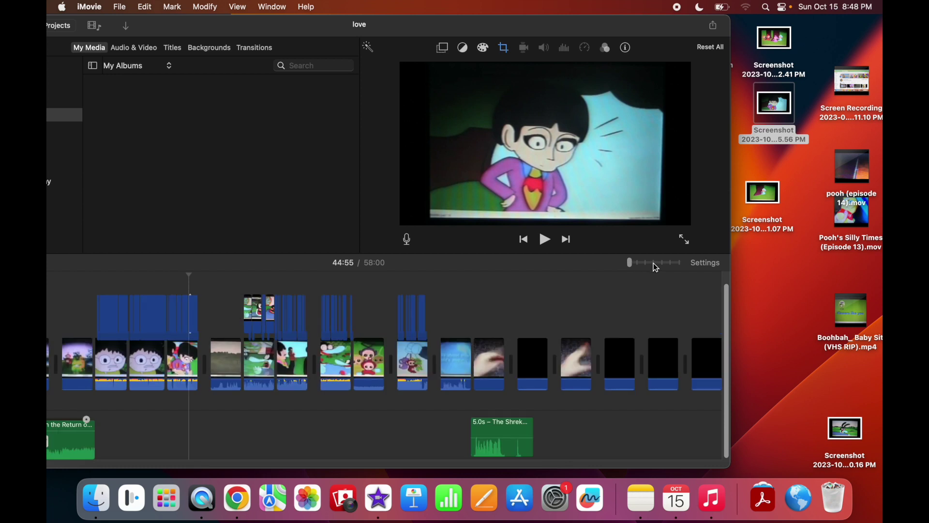
{"action": "left_click", "coordinate": [662, 264]}
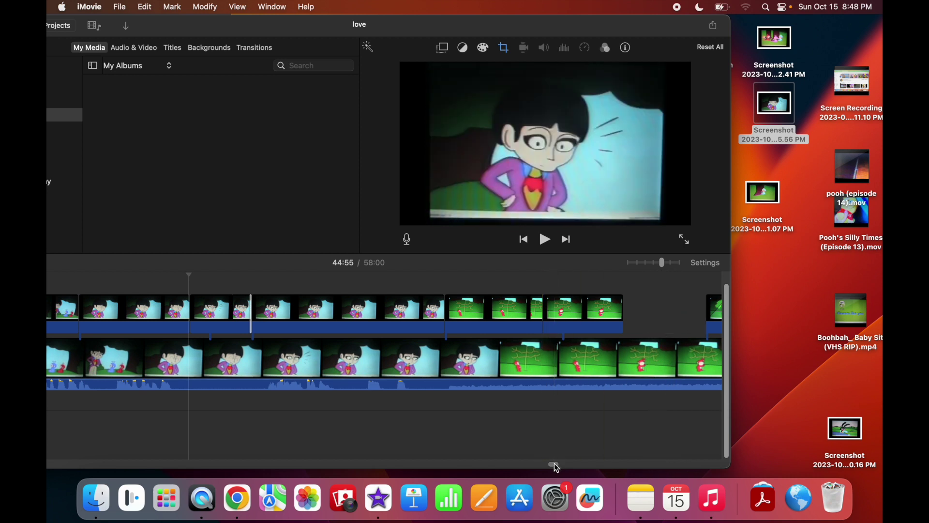
{"action": "scroll", "coordinate": [554, 466], "scroll_direction": "left", "scroll_amount": 5}
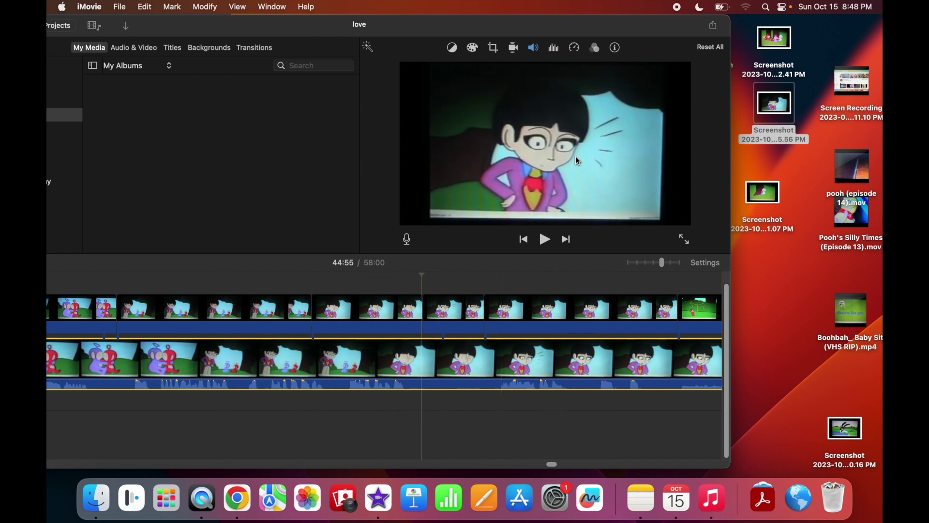
{"action": "left_click", "coordinate": [687, 237]}
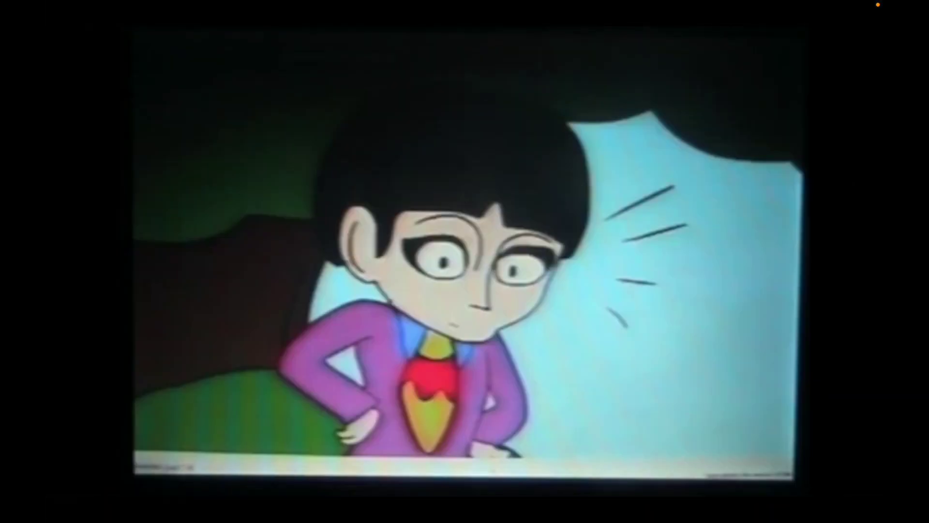
{"action": "mouse_move", "coordinate": [435, 144]}
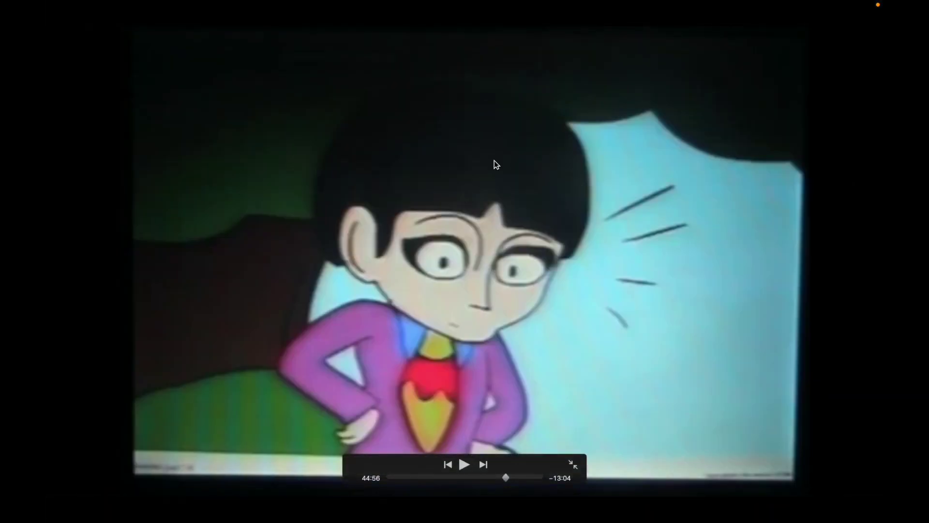
{"action": "key", "text": "space"}
{"action": "left_click", "coordinate": [451, 464]}
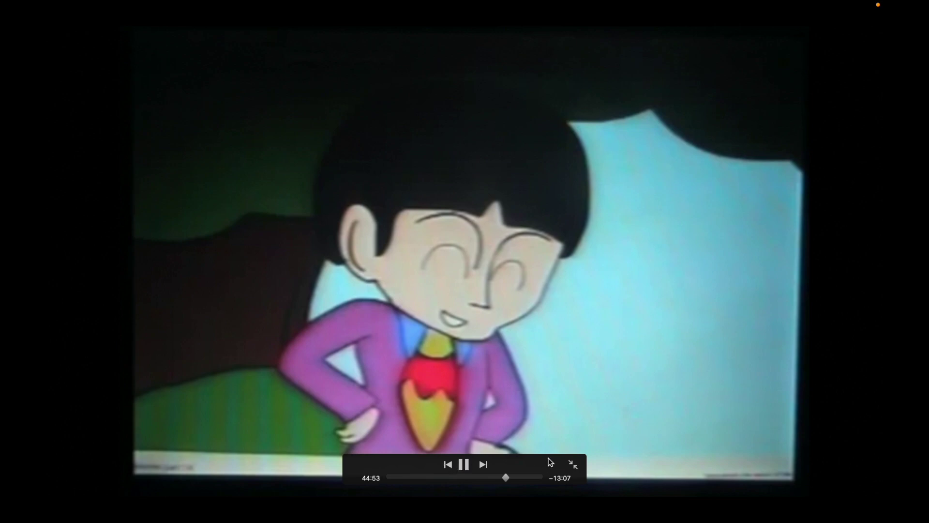
{"action": "left_click", "coordinate": [573, 465]}
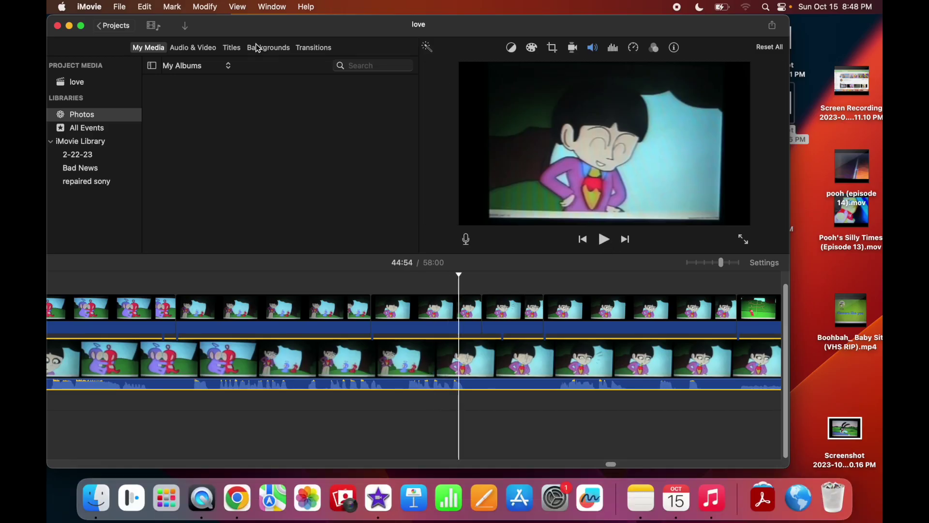
Open the My Movie 4 project and go to the start of its first overlay at 00:07.
{"action": "left_click", "coordinate": [119, 26]}
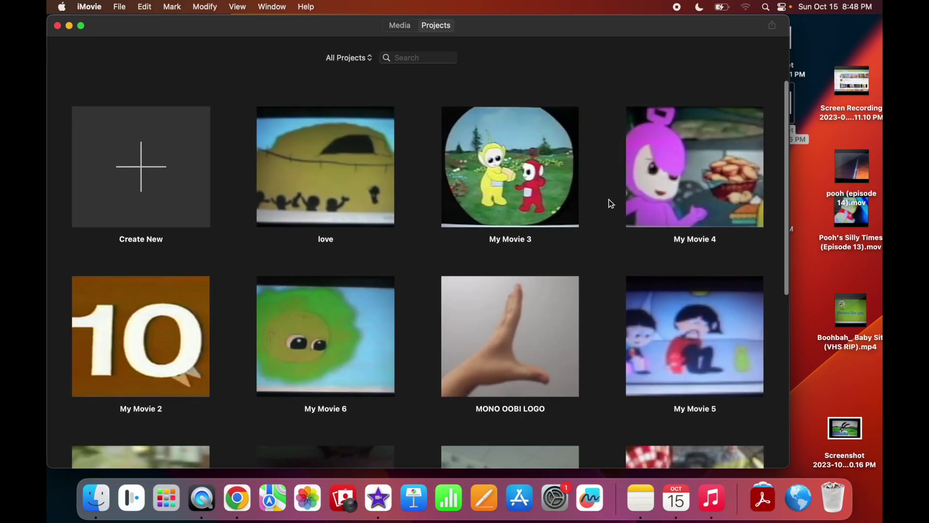
{"action": "double_click", "coordinate": [680, 210]}
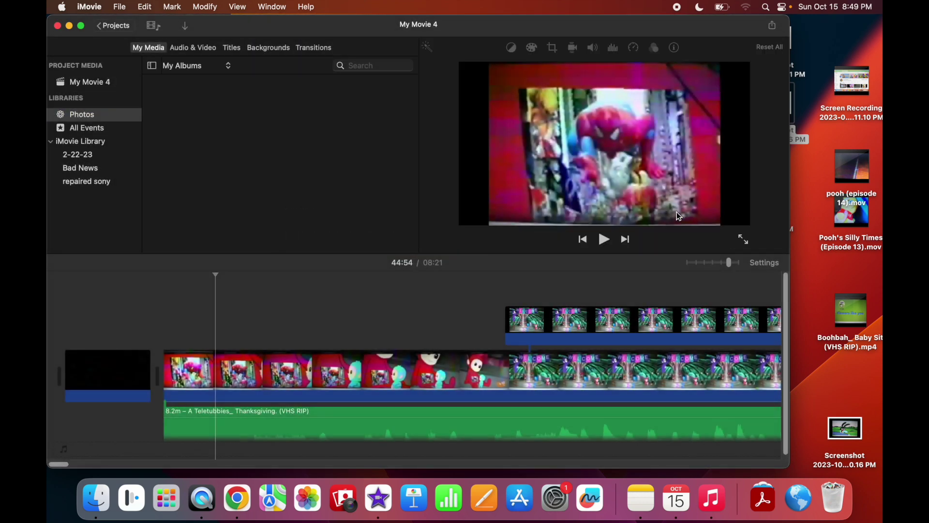
{"action": "left_click", "coordinate": [104, 300]}
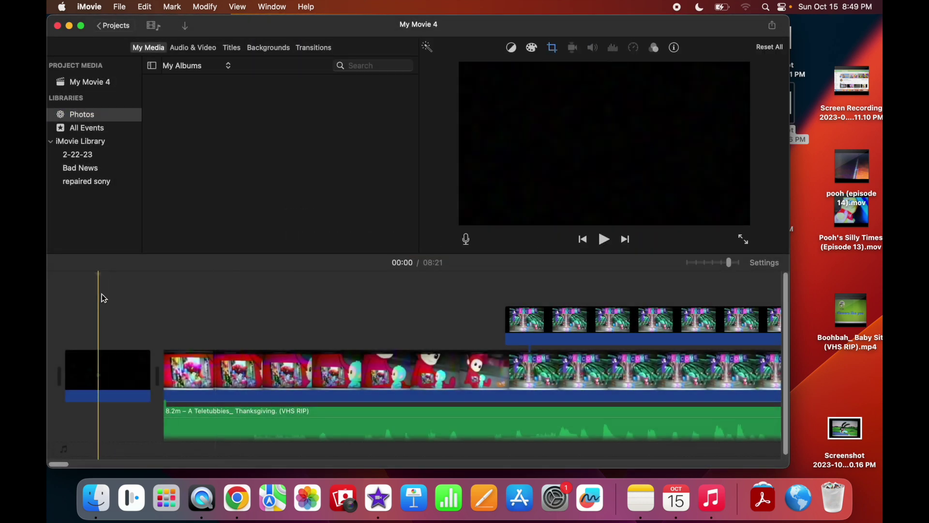
{"action": "left_click", "coordinate": [627, 242]}
{"action": "left_click", "coordinate": [627, 240]}
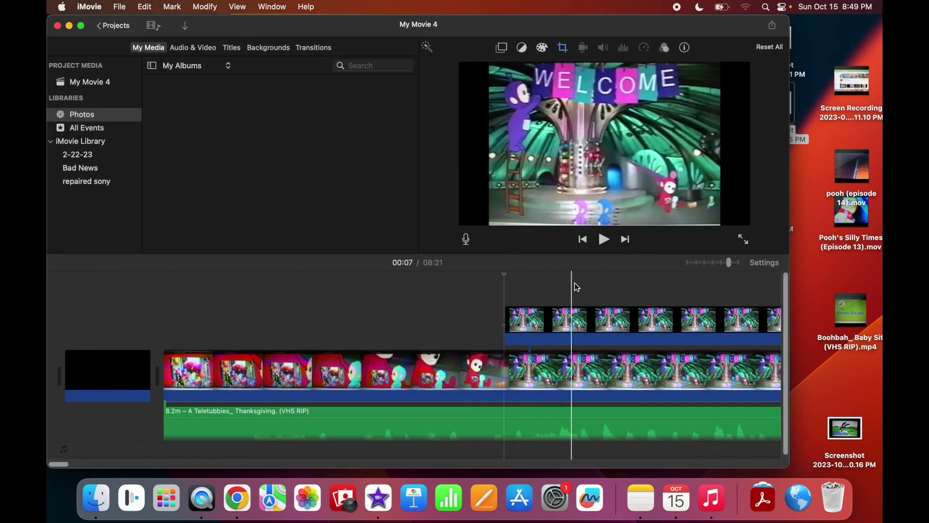
Step through the My Movie 4 overlays one edit point at a time from 00:07 to 02:28.
{"action": "left_click", "coordinate": [626, 241]}
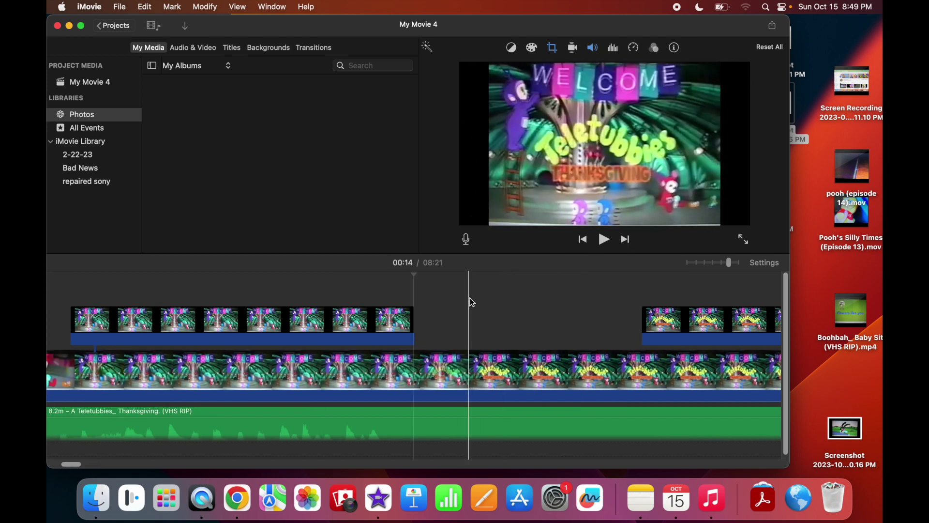
{"action": "left_click", "coordinate": [626, 241]}
{"action": "left_click", "coordinate": [625, 240]}
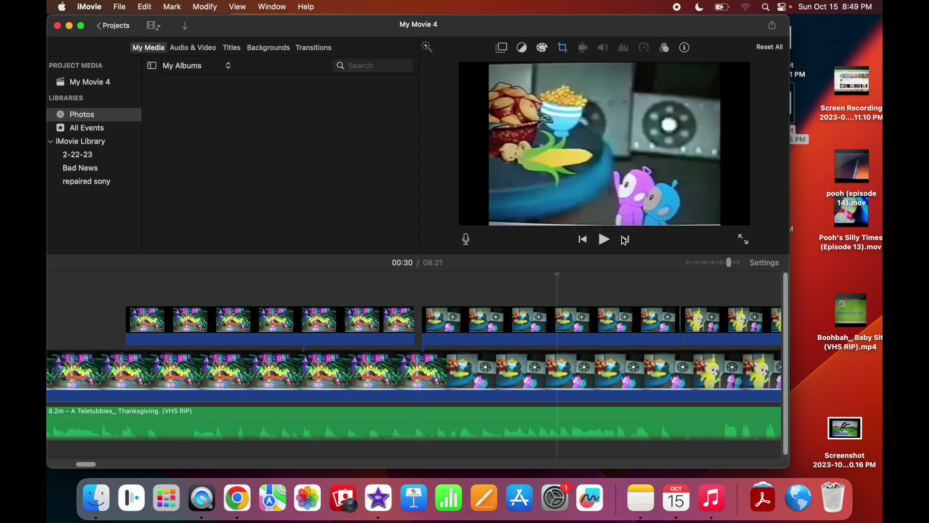
{"action": "left_click", "coordinate": [625, 240]}
{"action": "left_click", "coordinate": [625, 240]}
{"action": "left_click", "coordinate": [625, 240]}
{"action": "left_click", "coordinate": [625, 240]}
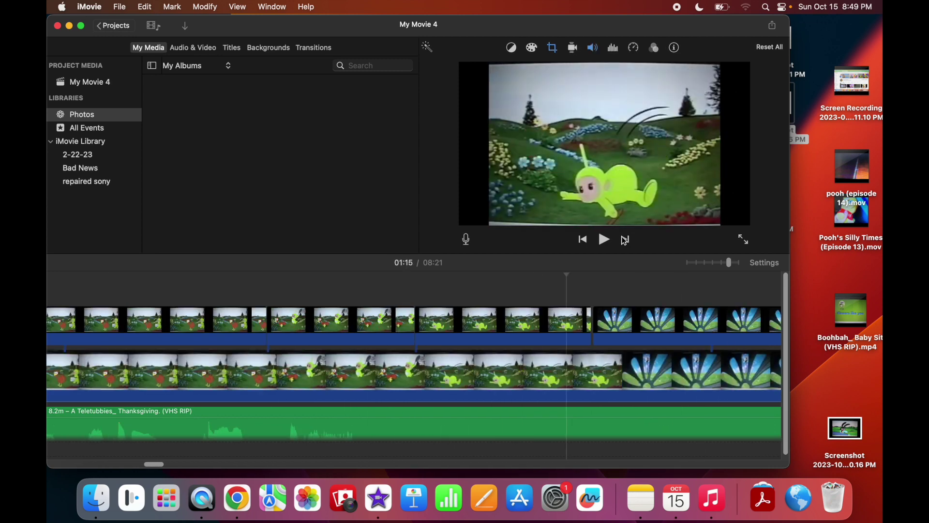
{"action": "left_click", "coordinate": [626, 240]}
{"action": "left_click", "coordinate": [626, 240]}
{"action": "left_click", "coordinate": [625, 240]}
{"action": "left_click", "coordinate": [625, 240]}
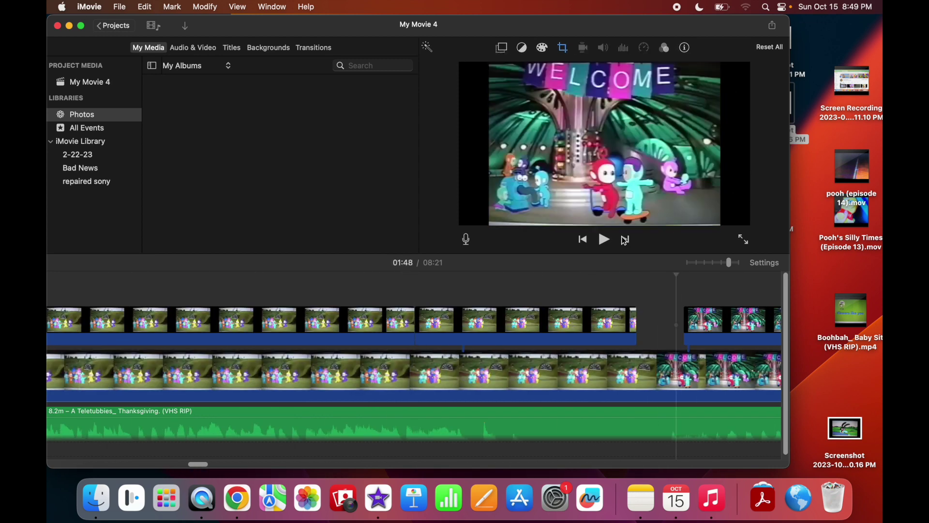
{"action": "left_click", "coordinate": [626, 240]}
{"action": "left_click", "coordinate": [626, 240]}
{"action": "left_click", "coordinate": [626, 240]}
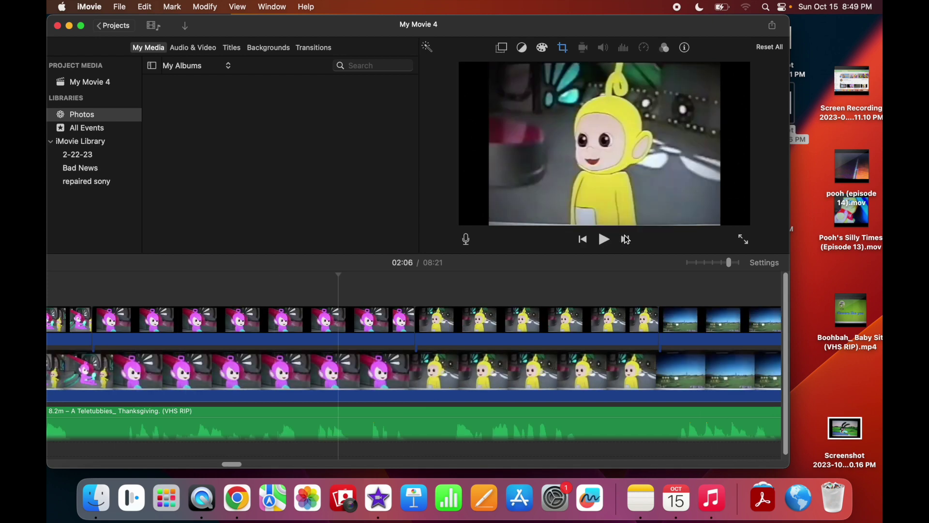
{"action": "left_click", "coordinate": [627, 240]}
{"action": "left_click", "coordinate": [627, 240]}
{"action": "left_click", "coordinate": [627, 240]}
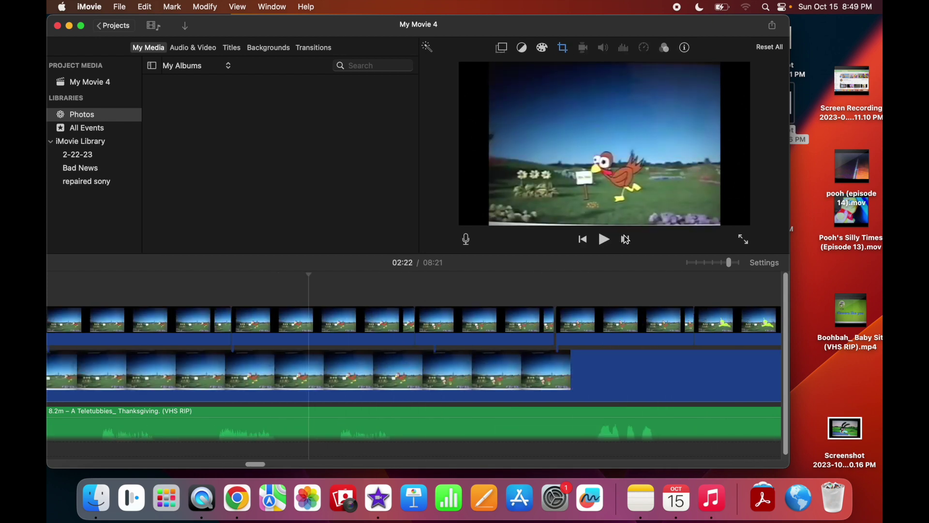
{"action": "left_click", "coordinate": [626, 240]}
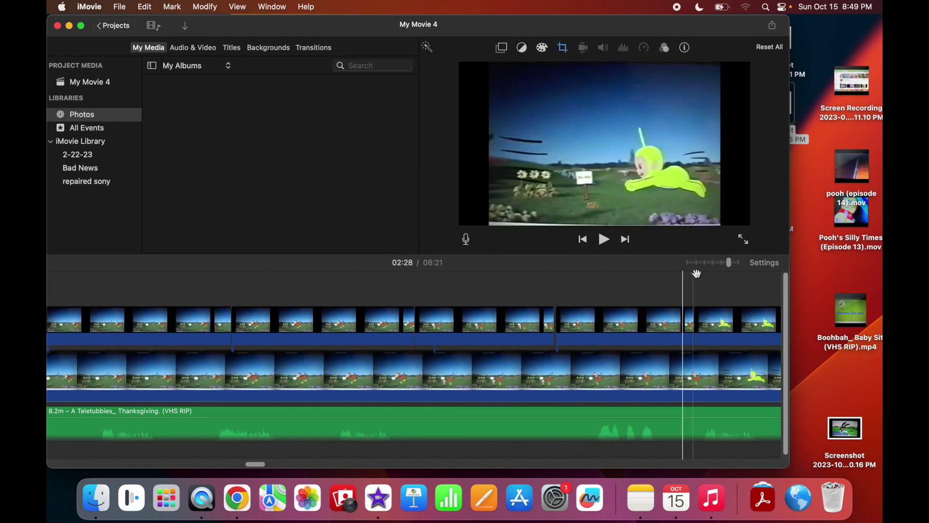
Zoom out the timeline and look over the remaining overlays between 02:28 and the end of My Movie 4.
{"action": "left_click", "coordinate": [710, 263]}
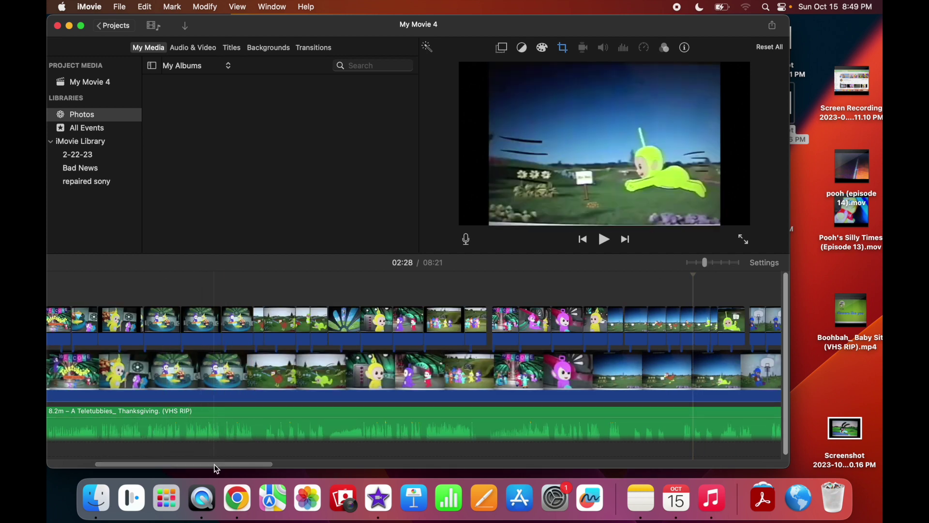
{"action": "left_click_drag", "start_coordinate": [214, 464], "coordinate": [655, 463]}
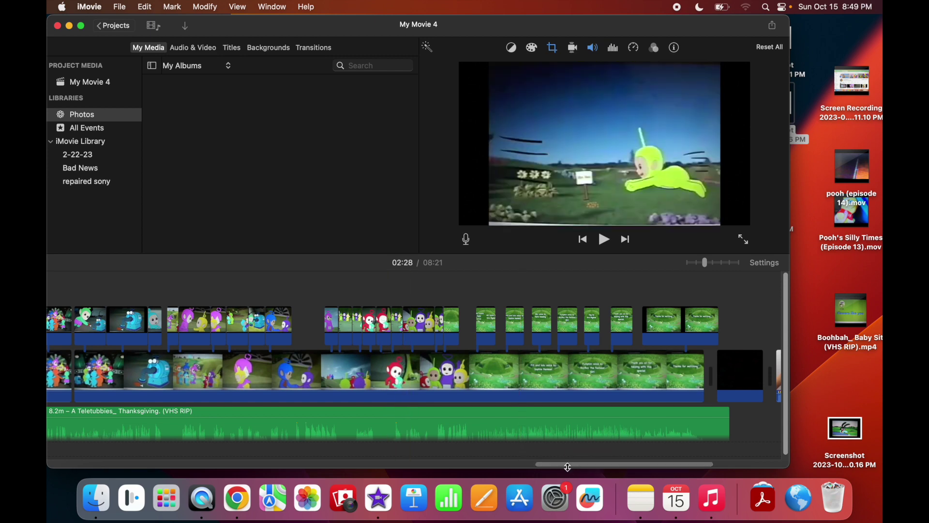
{"action": "left_click_drag", "start_coordinate": [569, 466], "coordinate": [504, 468]}
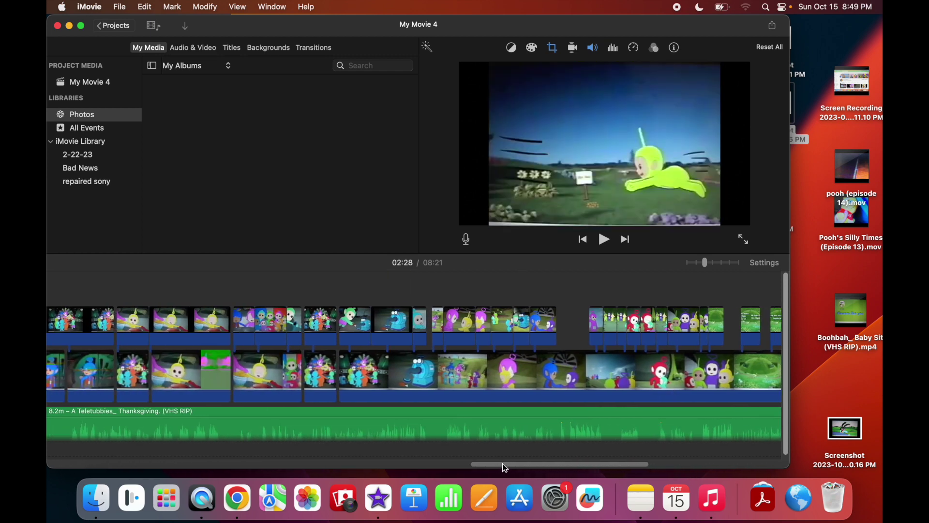
{"action": "left_click_drag", "start_coordinate": [504, 467], "coordinate": [439, 464]}
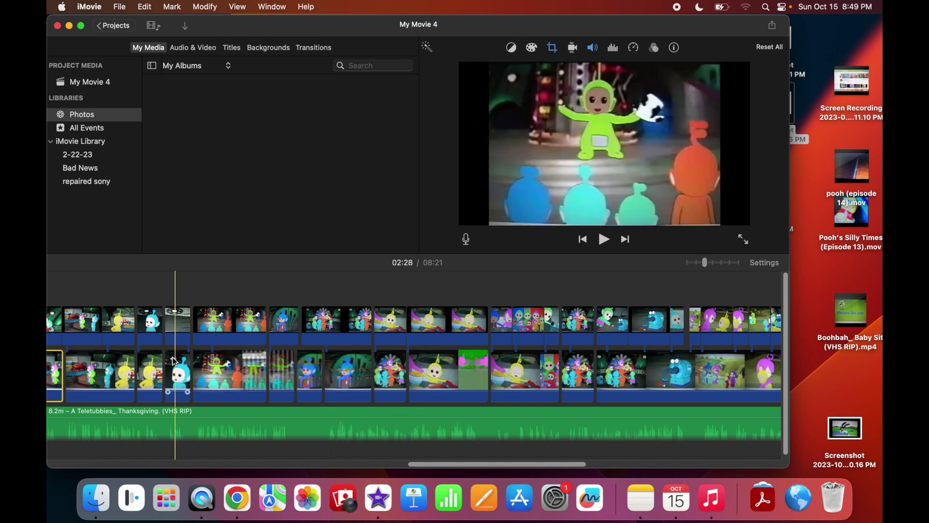
{"action": "left_click_drag", "start_coordinate": [461, 465], "coordinate": [434, 466]}
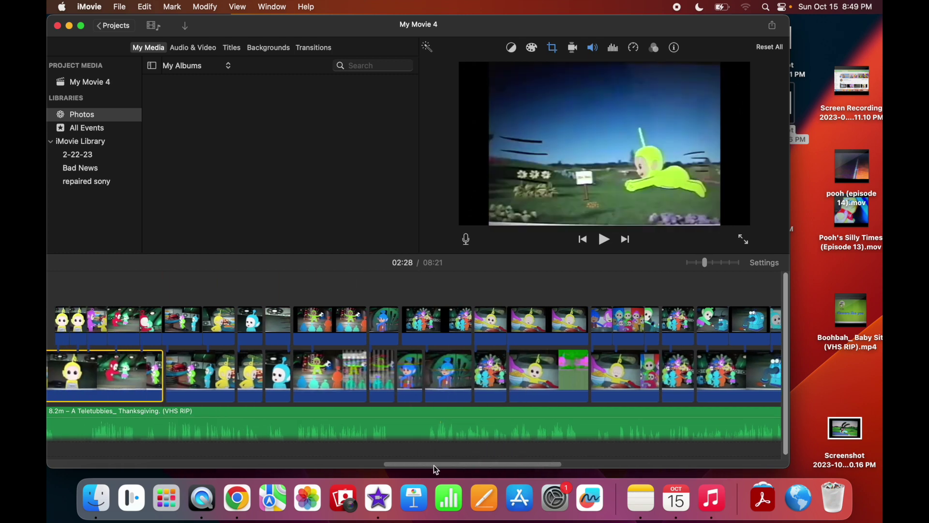
Delete the overlays at 05:07 and 05:13 to expose the footage underneath, restore both, and place the playhead at 05:00.
{"action": "left_click", "coordinate": [355, 331]}
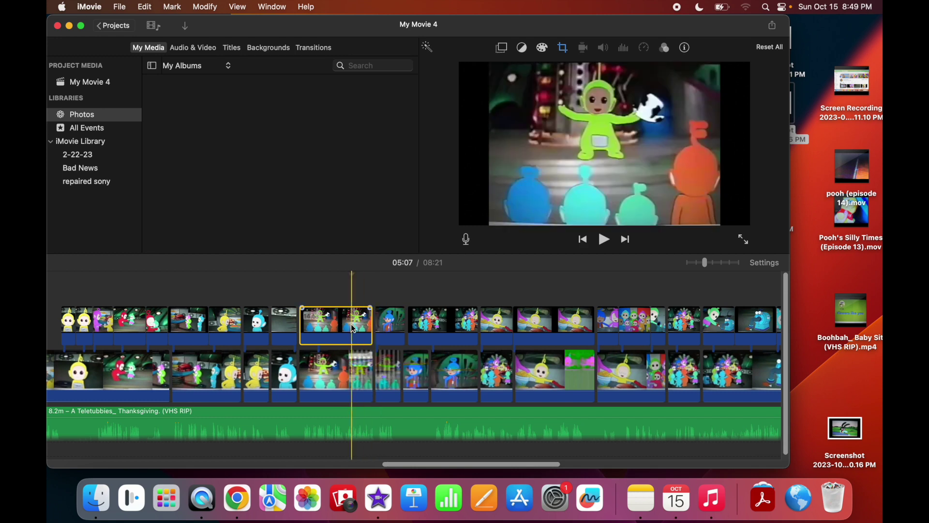
{"action": "key", "text": "Delete"}
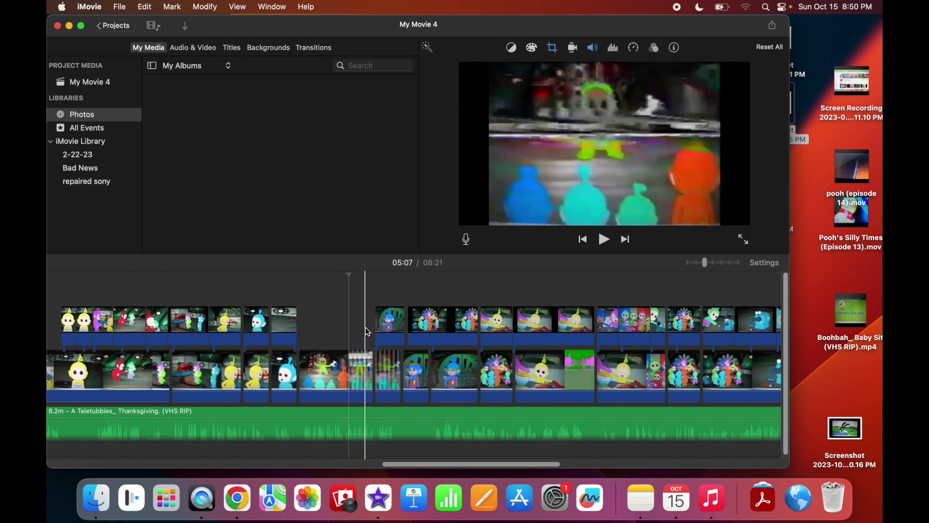
{"action": "left_click", "coordinate": [390, 333]}
{"action": "key", "text": "Delete"}
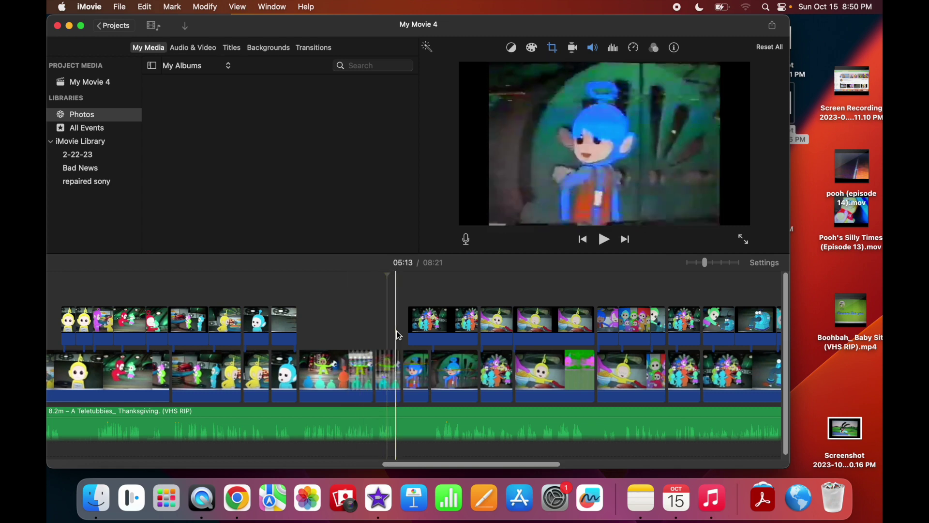
{"action": "key", "text": "super+z"}
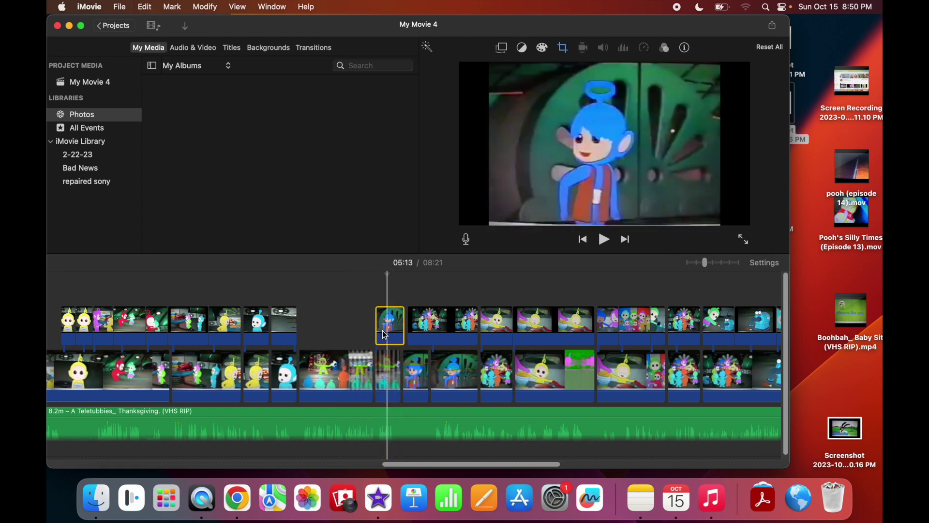
{"action": "key", "text": "super+z"}
{"action": "left_click", "coordinate": [315, 291]}
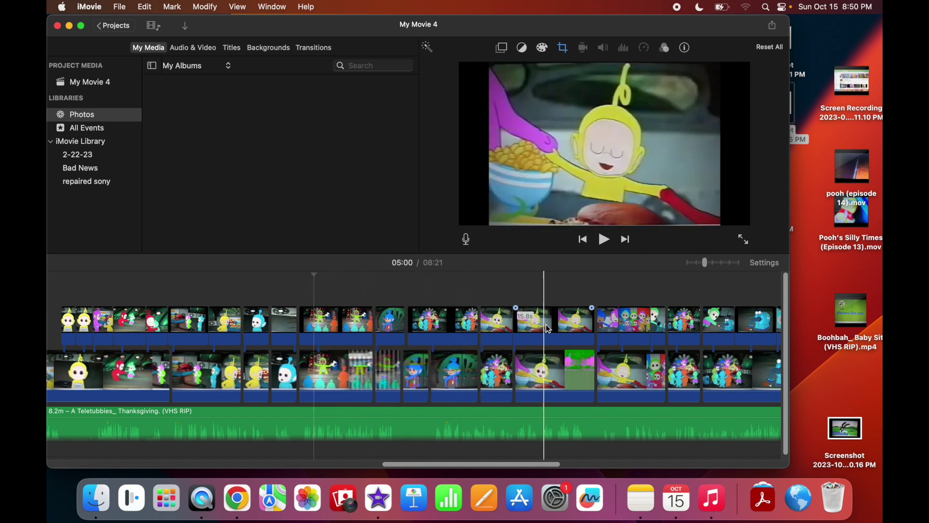
Open the love project, view its zoomed-out timeline from the beginning, and select the slowed Teletubbies audio clip at 22:57.
{"action": "left_click", "coordinate": [129, 29]}
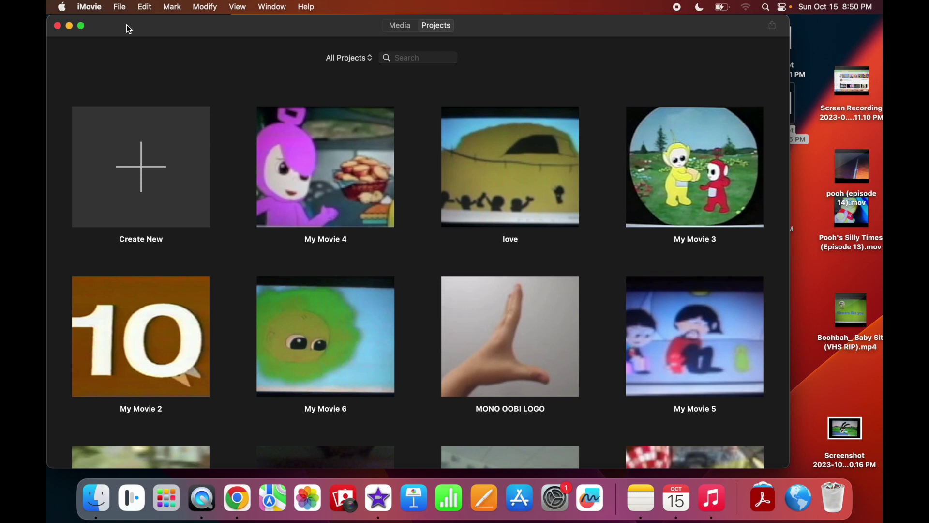
{"action": "double_click", "coordinate": [487, 189]}
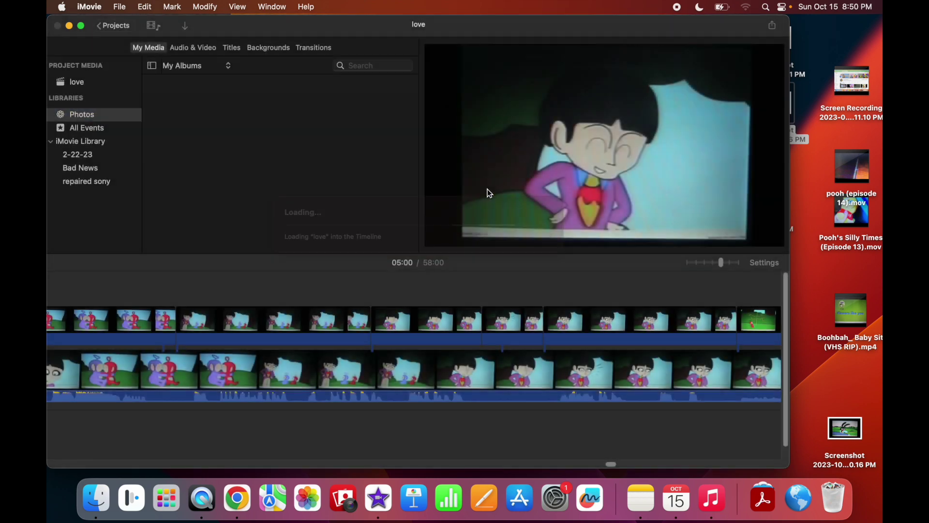
{"action": "key", "text": "super+minus"}
{"action": "key", "text": "super+minus"}
{"action": "key", "text": "super+minus"}
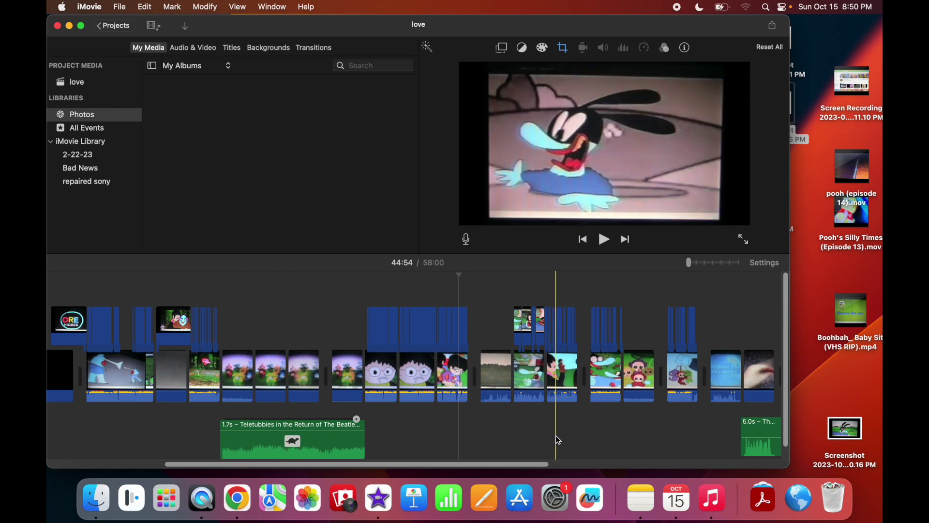
{"action": "left_click_drag", "start_coordinate": [489, 465], "coordinate": [262, 457]}
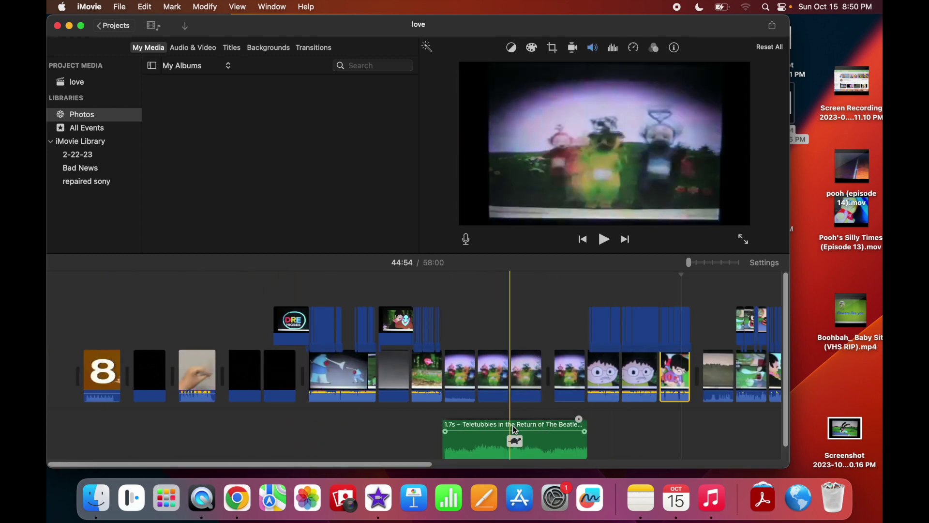
{"action": "left_click", "coordinate": [501, 429]}
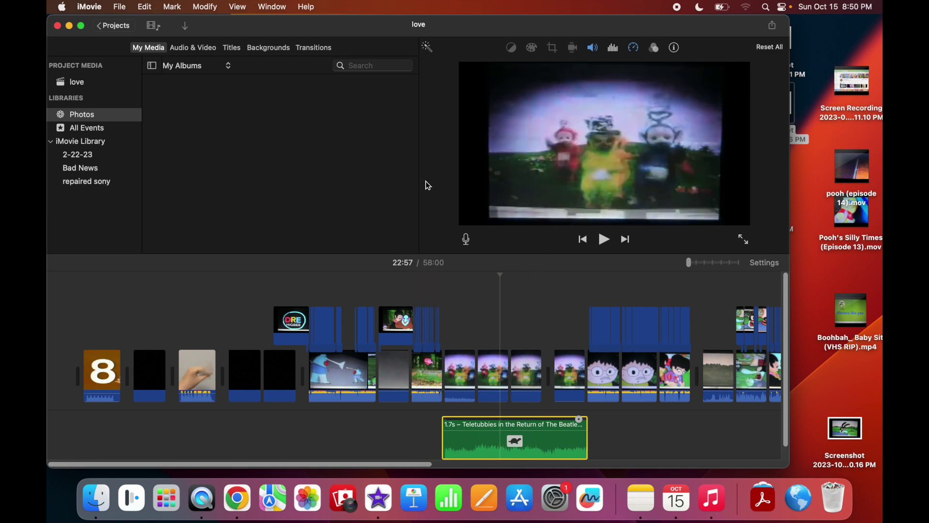
Switch to the My Movie 5 project and go to the start of its clip at 00:00.
{"action": "left_click", "coordinate": [115, 27]}
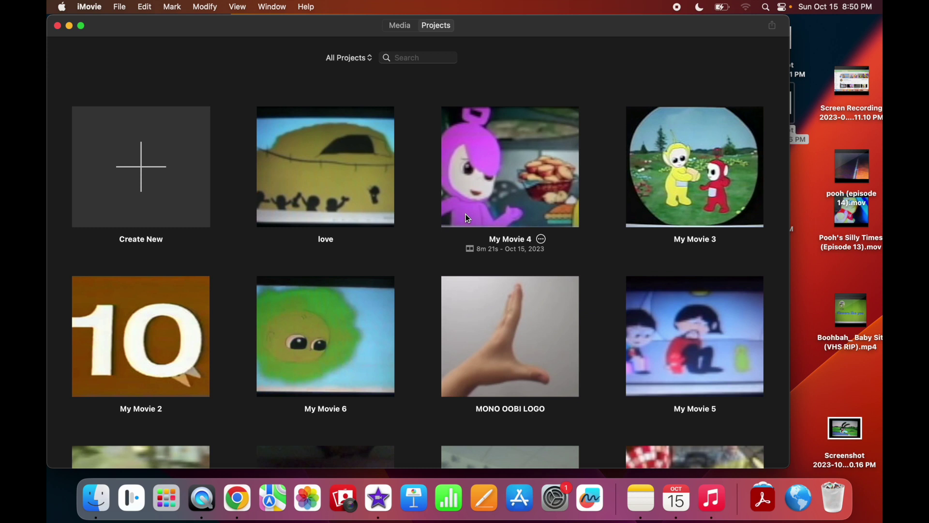
{"action": "left_click", "coordinate": [724, 313]}
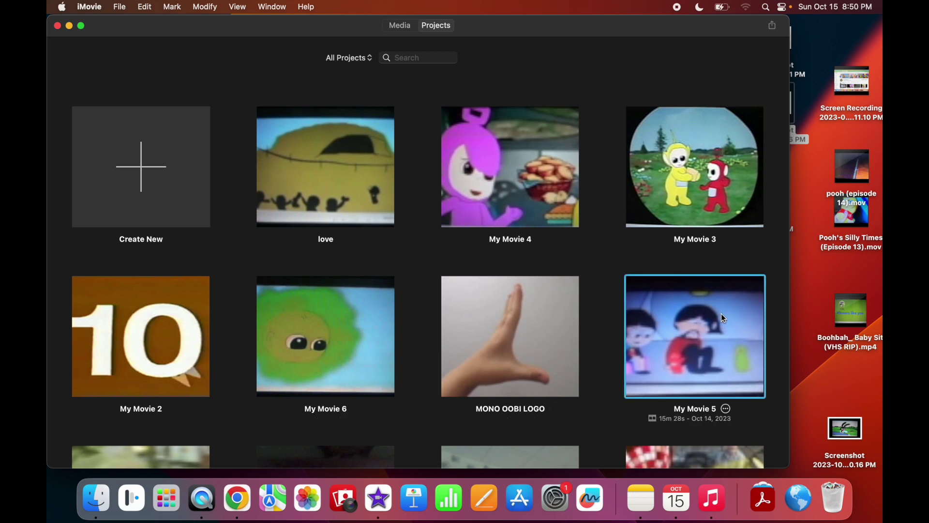
{"action": "double_click", "coordinate": [719, 313]}
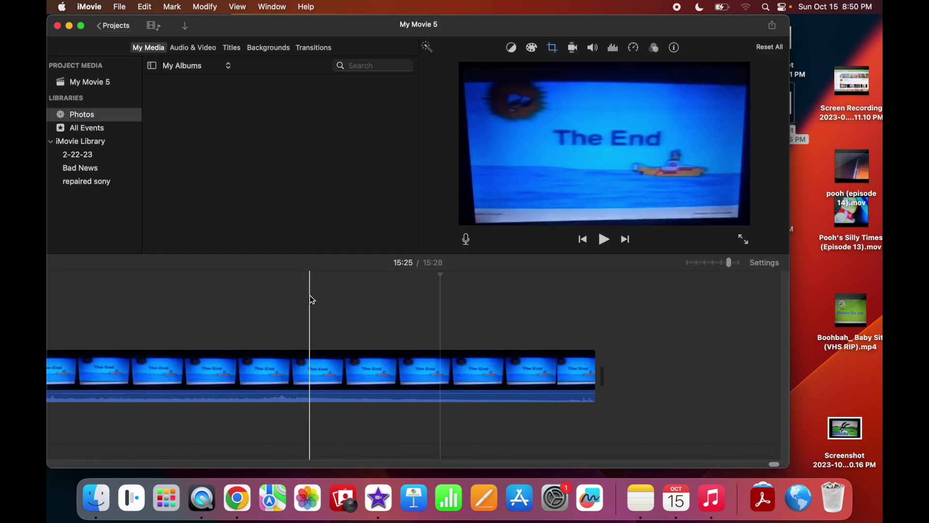
{"action": "left_click", "coordinate": [593, 238]}
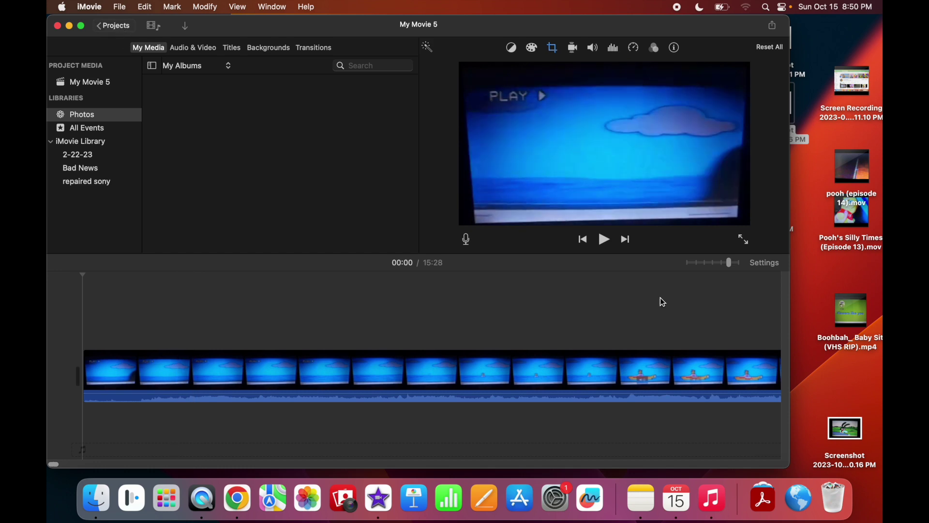
Return to the project list and look through all the saved projects down to My Movie.
{"action": "left_click", "coordinate": [116, 26]}
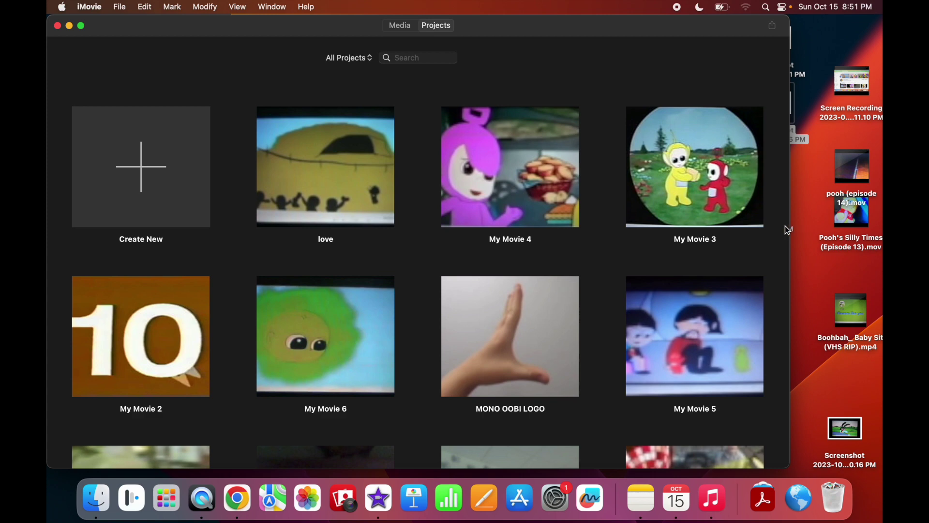
{"action": "scroll", "coordinate": [785, 226], "scroll_direction": "down", "scroll_amount": 4}
{"action": "scroll", "coordinate": [786, 226], "scroll_direction": "up", "scroll_amount": 4}
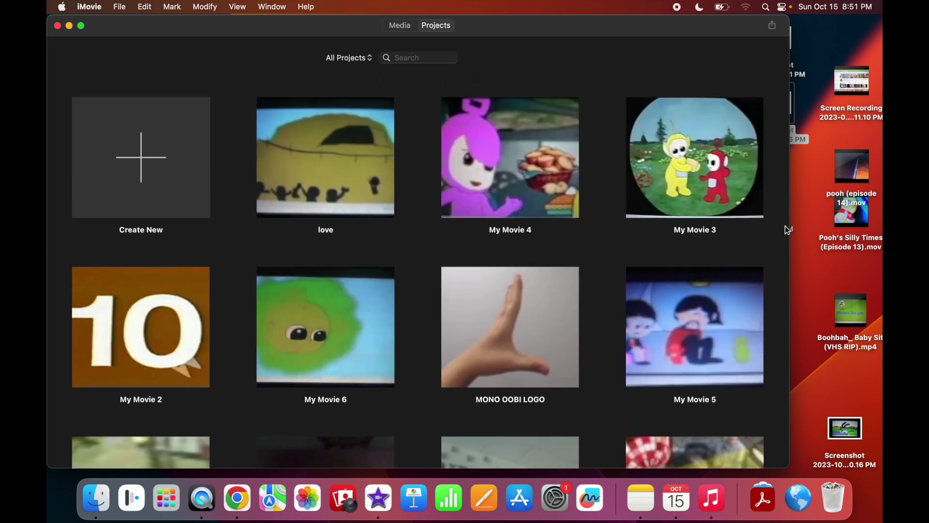
{"action": "scroll", "coordinate": [785, 225], "scroll_direction": "down", "scroll_amount": 3}
{"action": "key", "text": "Down"}
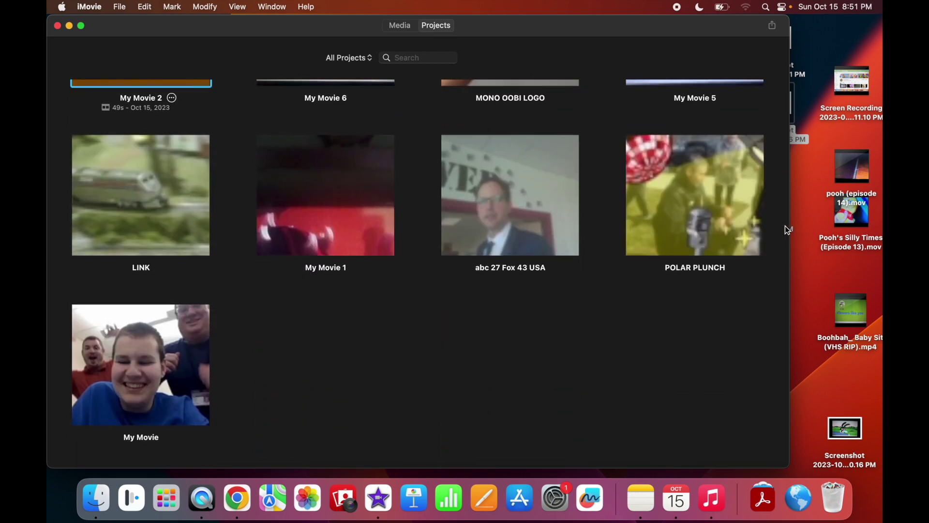
{"action": "key", "text": "Down"}
{"action": "key", "text": "Up"}
{"action": "key", "text": "Up"}
{"action": "key", "text": "Down"}
{"action": "key", "text": "Down"}
{"action": "key", "text": "Up"}
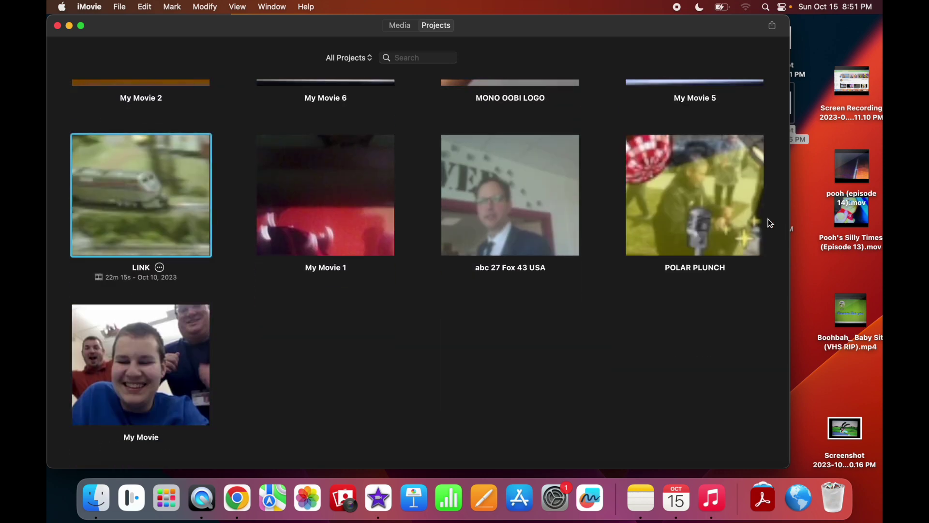
Reopen the My Movie 5 project, place the playhead at 00:01 to view the frame, and return to the project list.
{"action": "double_click", "coordinate": [658, 85]}
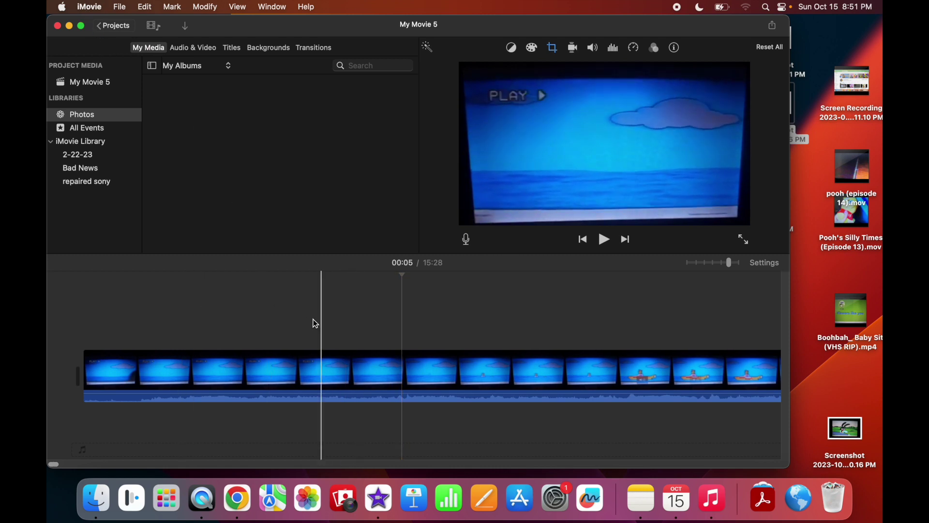
{"action": "left_click", "coordinate": [167, 321]}
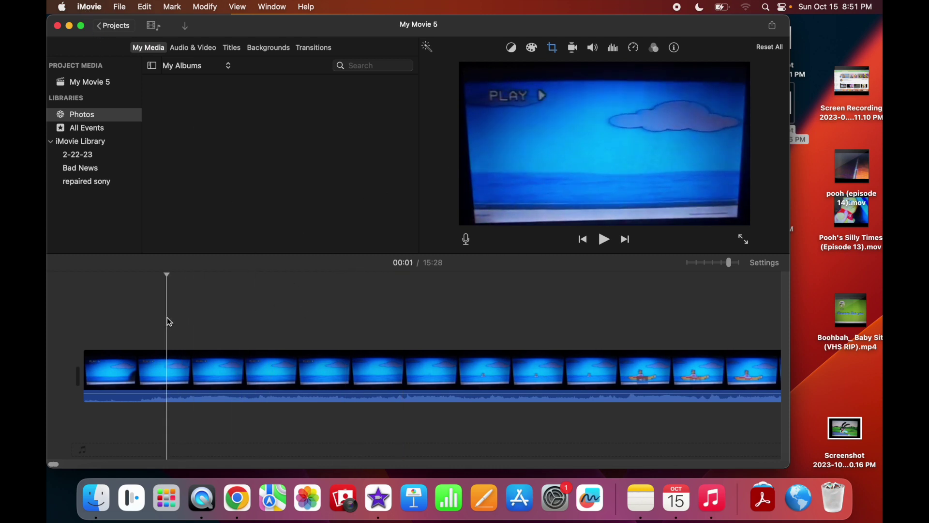
{"action": "left_click", "coordinate": [115, 25]}
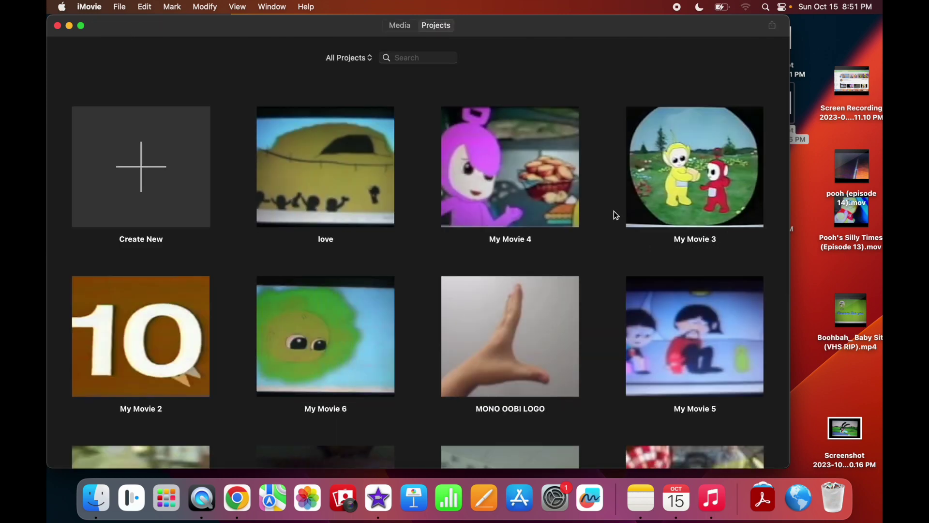
{"action": "left_click", "coordinate": [710, 302]}
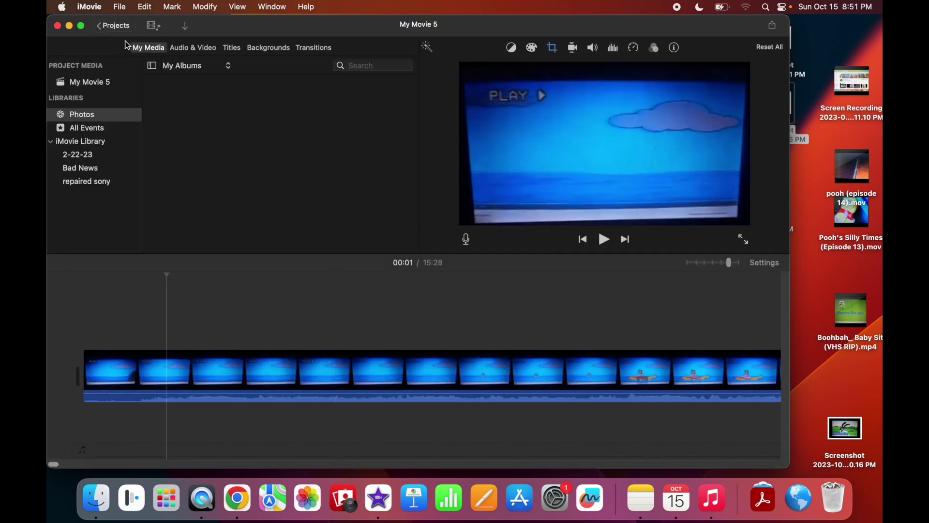
{"action": "left_click", "coordinate": [114, 26]}
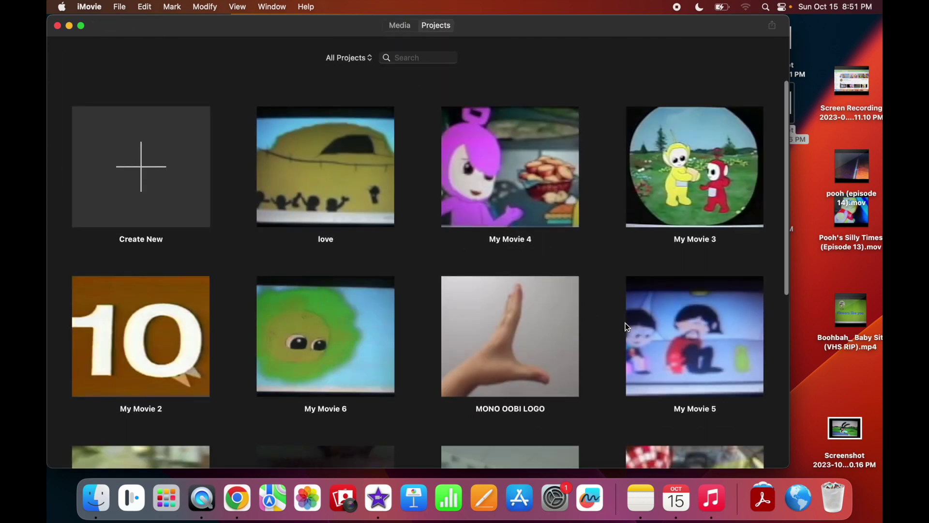
Open the My Movie 4 project, look over its overlays and main clip back to the timeline's beginning, and return to the project list.
{"action": "left_click", "coordinate": [495, 206]}
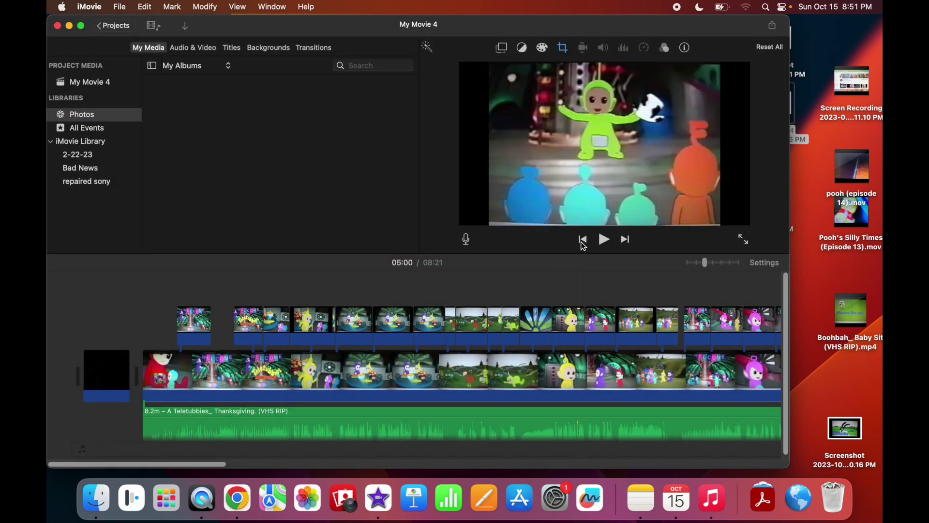
{"action": "left_click", "coordinate": [584, 239]}
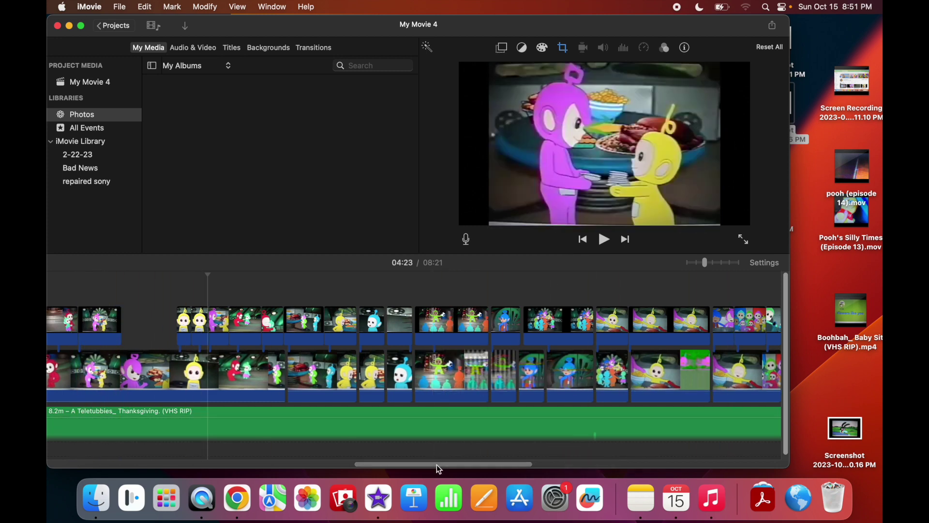
{"action": "left_click_drag", "start_coordinate": [436, 463], "coordinate": [269, 468]}
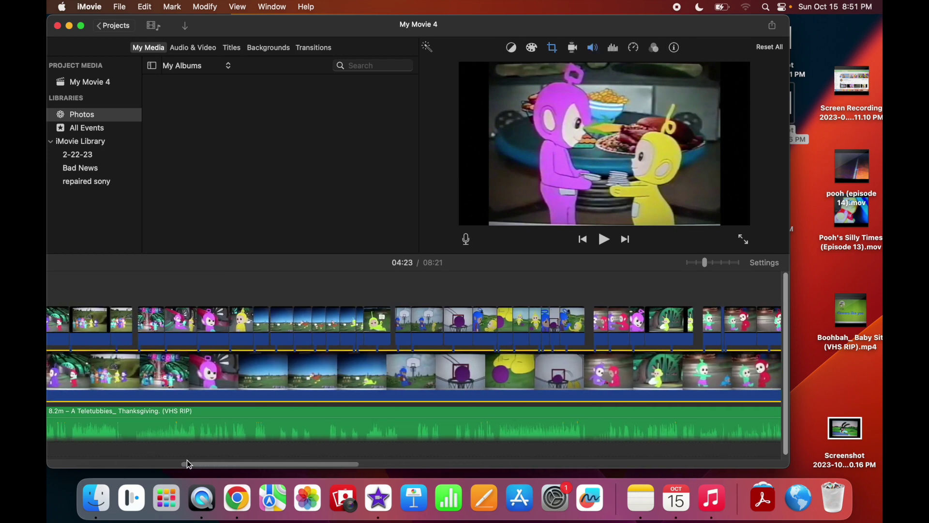
{"action": "left_click_drag", "start_coordinate": [200, 465], "coordinate": [63, 465]}
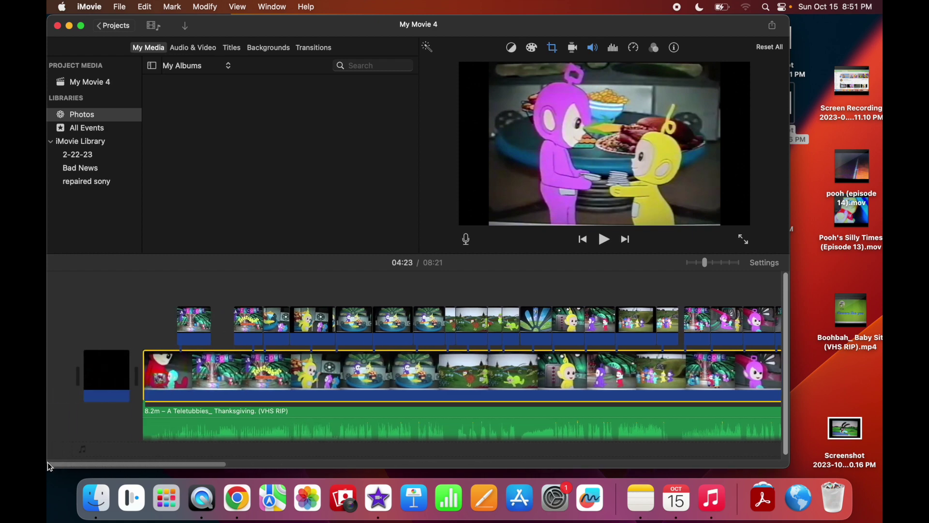
{"action": "left_click", "coordinate": [613, 373]}
{"action": "left_click", "coordinate": [333, 373]}
{"action": "left_click", "coordinate": [158, 372]}
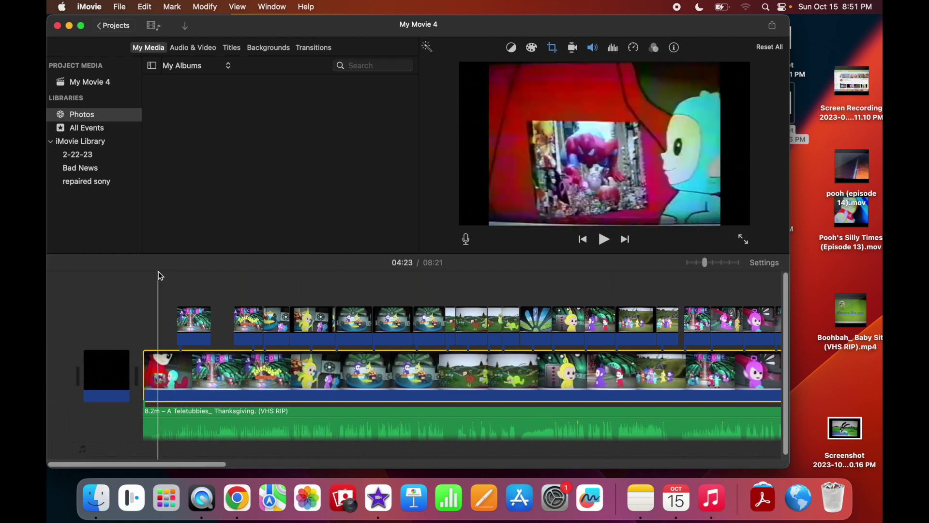
{"action": "left_click", "coordinate": [464, 373]}
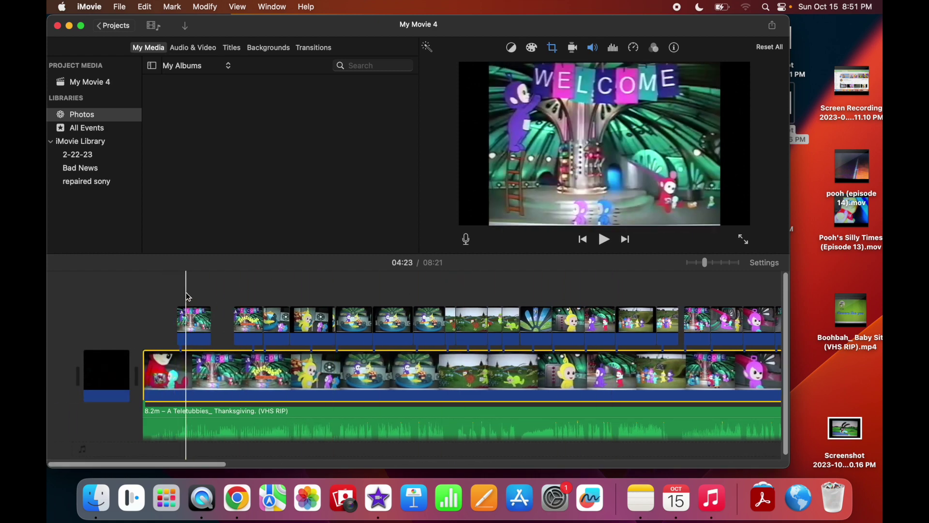
{"action": "left_click", "coordinate": [121, 30]}
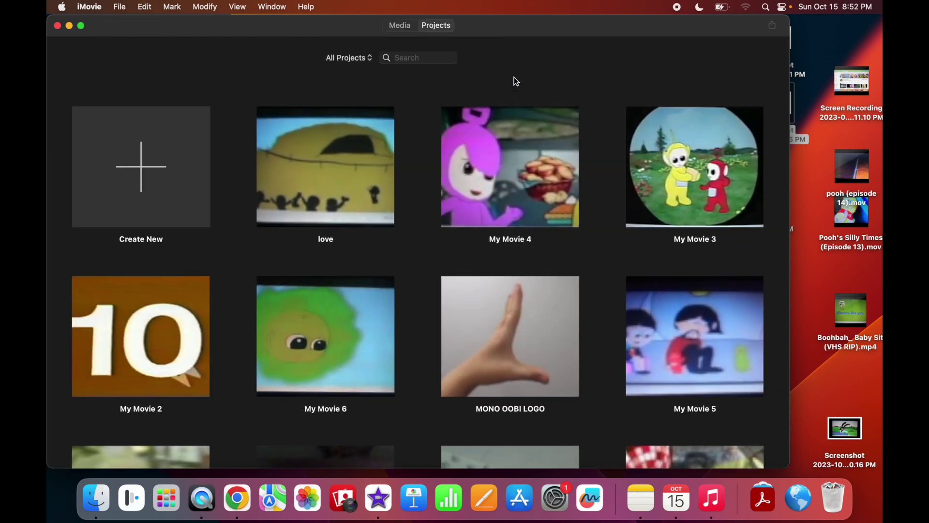
Look over the saved projects, open My Movie 6 to view its timeline, and return to the project list.
{"action": "mouse_move", "coordinate": [495, 163]}
{"action": "mouse_move", "coordinate": [363, 179]}
{"action": "mouse_move", "coordinate": [469, 247]}
{"action": "mouse_move", "coordinate": [314, 175]}
{"action": "mouse_move", "coordinate": [561, 176]}
{"action": "left_click", "coordinate": [304, 350]}
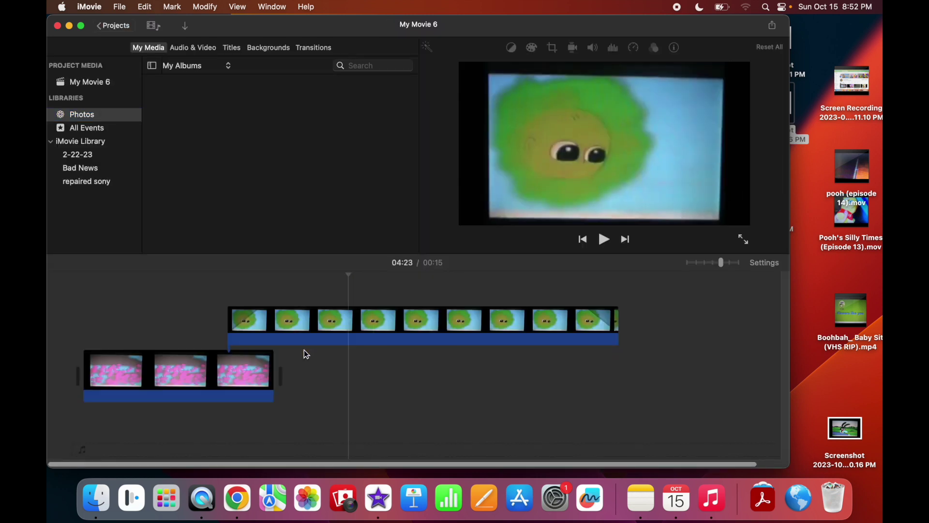
{"action": "left_click", "coordinate": [115, 26]}
Minimize the iMovie window, move the three cutaway screenshots near the YouTube Random Shorts folder to the Trash, and restore iMovie.
{"action": "left_click", "coordinate": [69, 26]}
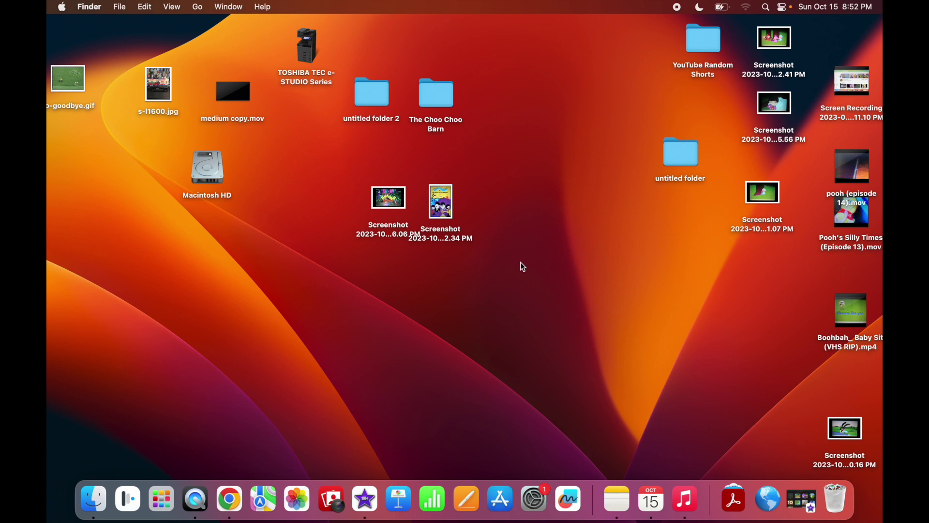
{"action": "left_click_drag", "start_coordinate": [755, 34], "coordinate": [851, 495]}
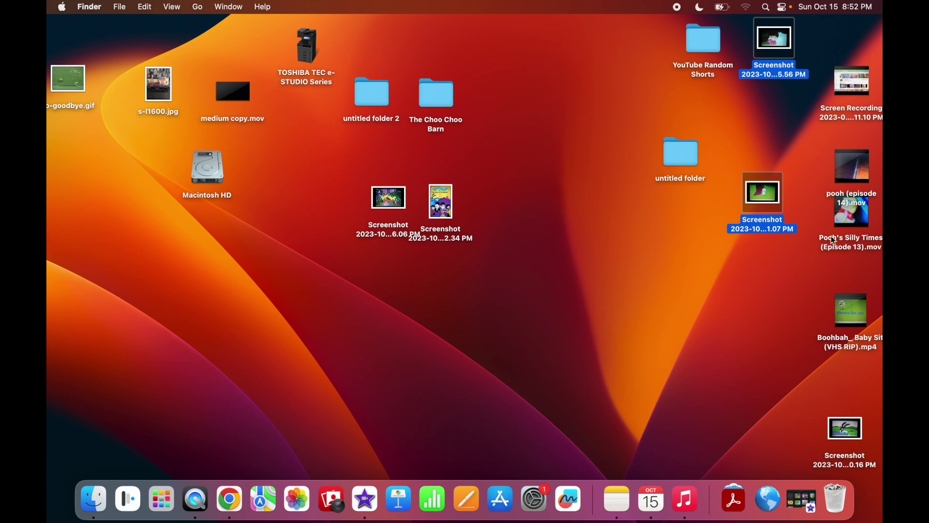
{"action": "left_click", "coordinate": [802, 498]}
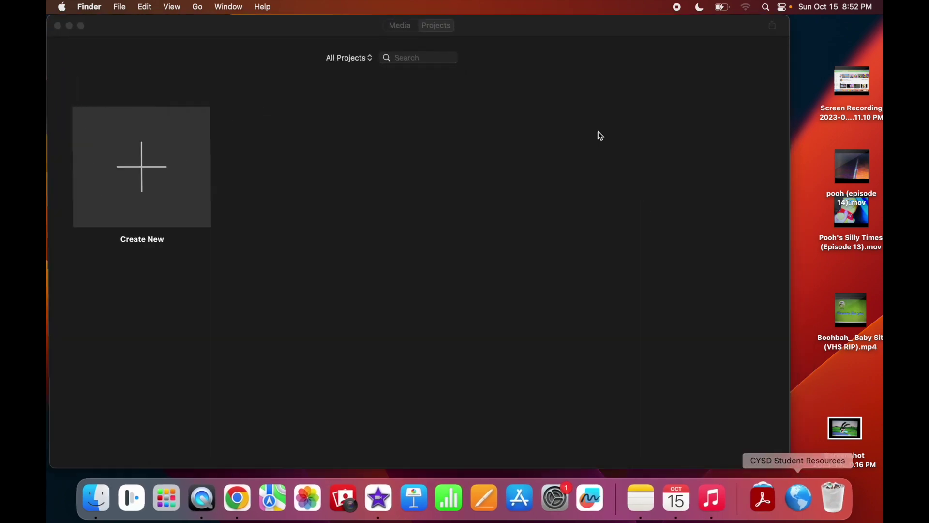
View the start of the love project, switch to My Movie 6 to examine its overlay clip, and return to the project list.
{"action": "double_click", "coordinate": [291, 169]}
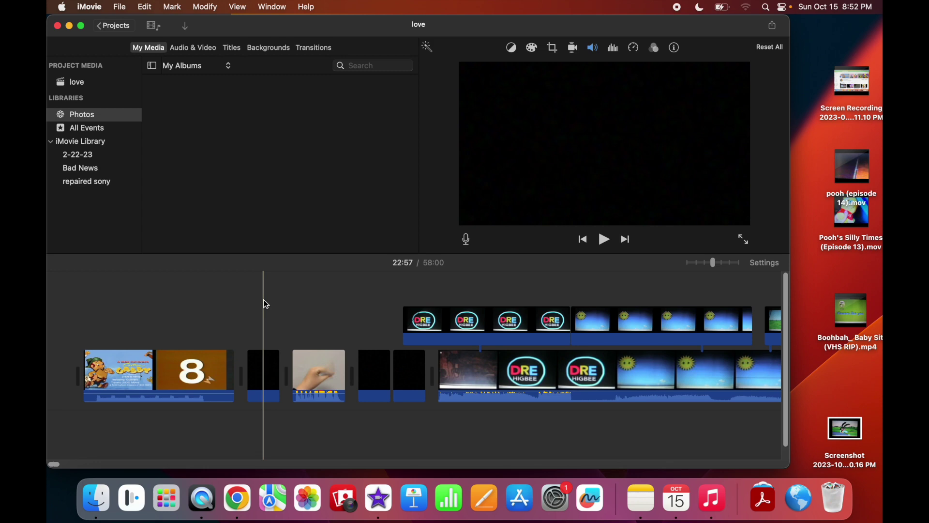
{"action": "left_click", "coordinate": [113, 26]}
{"action": "double_click", "coordinate": [293, 320]}
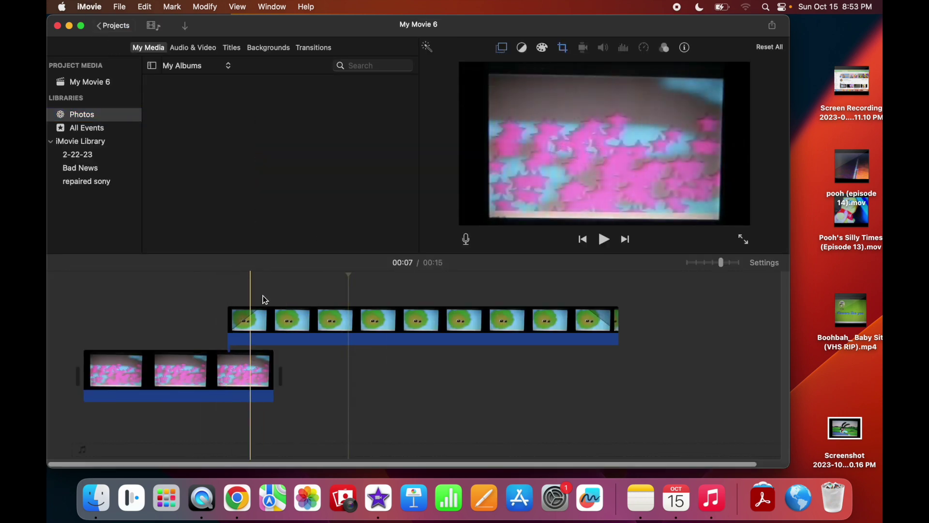
{"action": "left_click", "coordinate": [359, 353]}
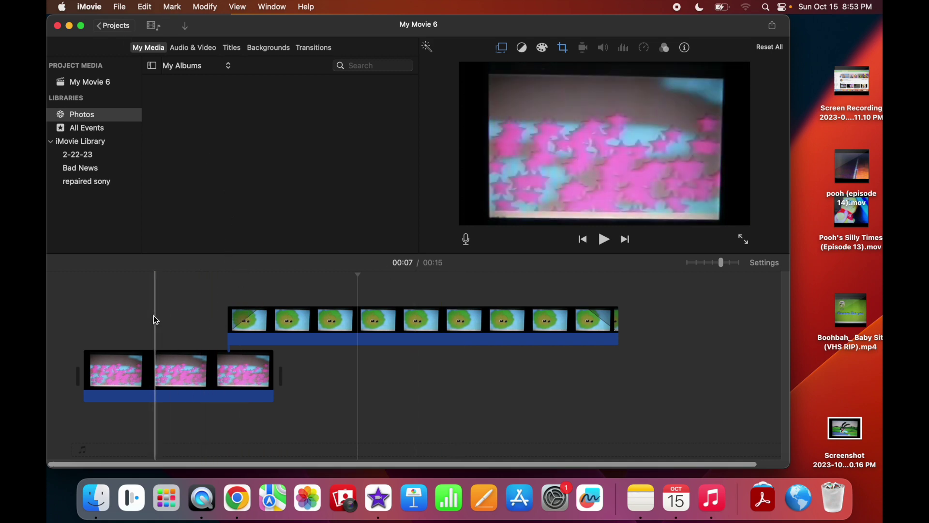
{"action": "left_click", "coordinate": [107, 13]}
{"action": "left_click", "coordinate": [240, 29]}
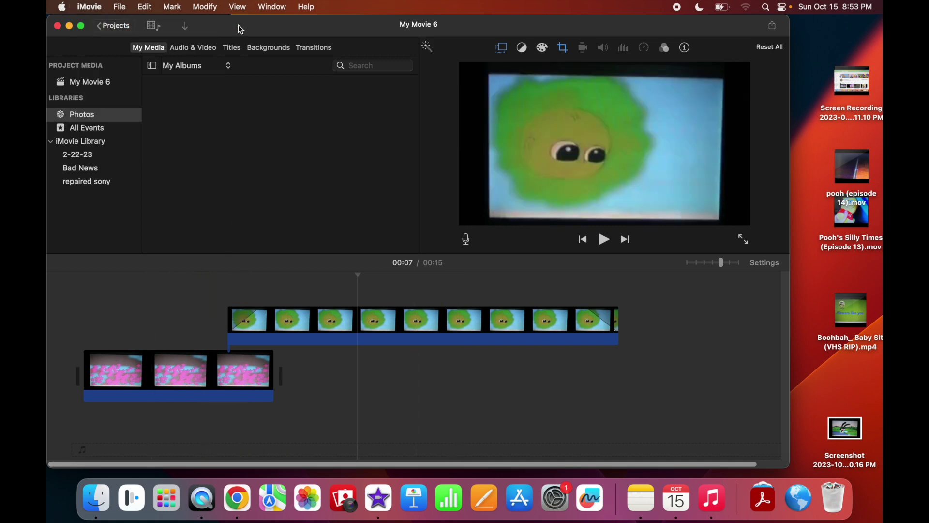
{"action": "left_click", "coordinate": [120, 28]}
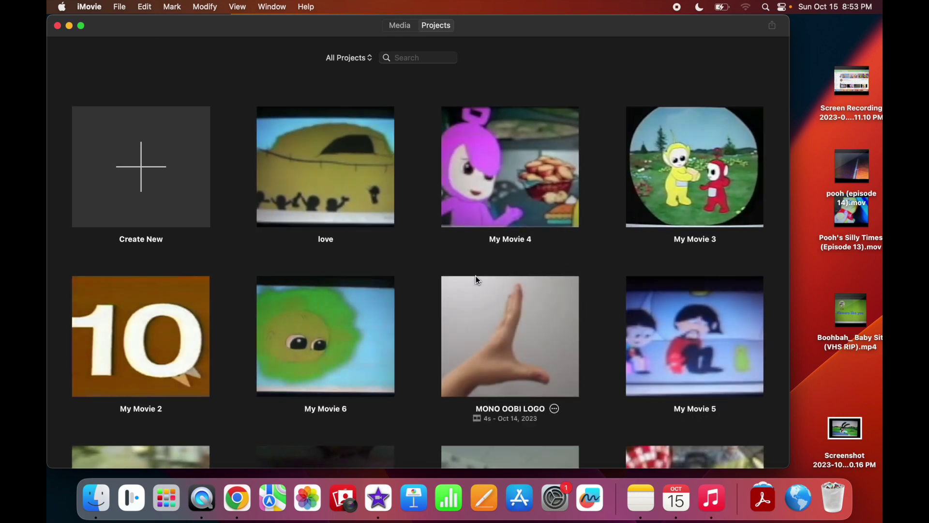
Open the love and My Movie 4 projects in turn for a brief look, ending back at the project list.
{"action": "mouse_move", "coordinate": [108, 365]}
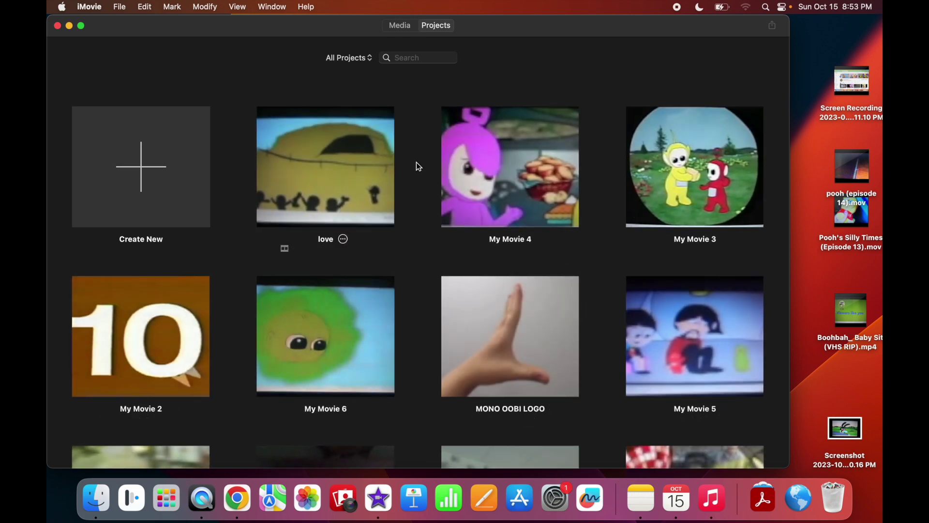
{"action": "mouse_move", "coordinate": [293, 175]}
{"action": "mouse_move", "coordinate": [250, 295]}
{"action": "left_click", "coordinate": [358, 180]}
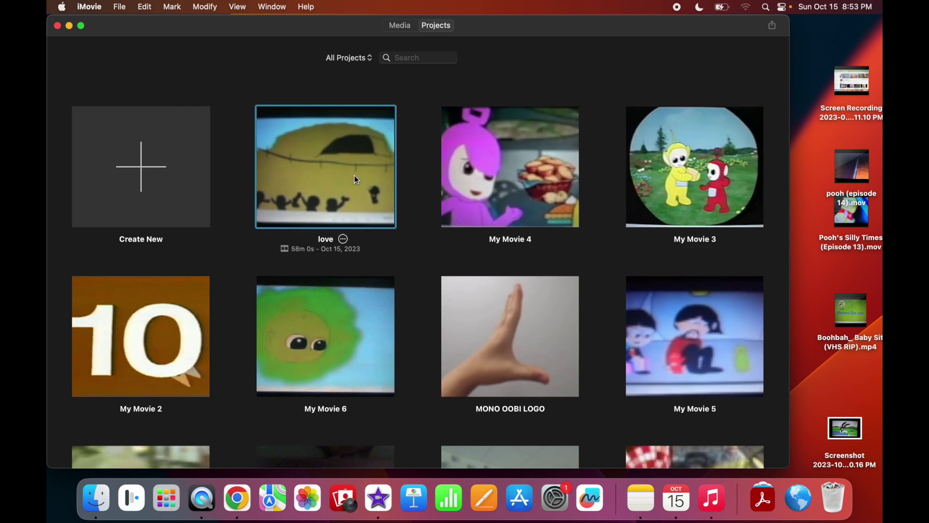
{"action": "double_click", "coordinate": [355, 176]}
{"action": "left_click", "coordinate": [107, 24]}
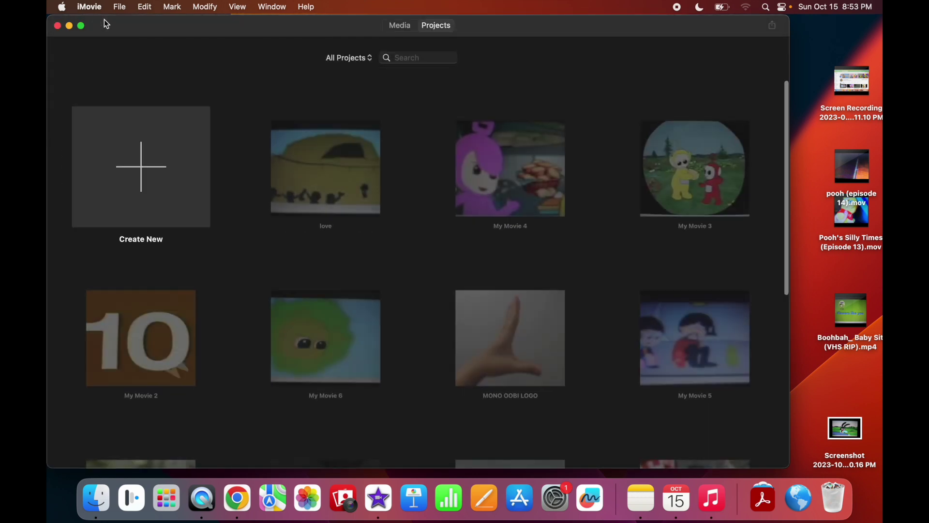
{"action": "double_click", "coordinate": [534, 163]}
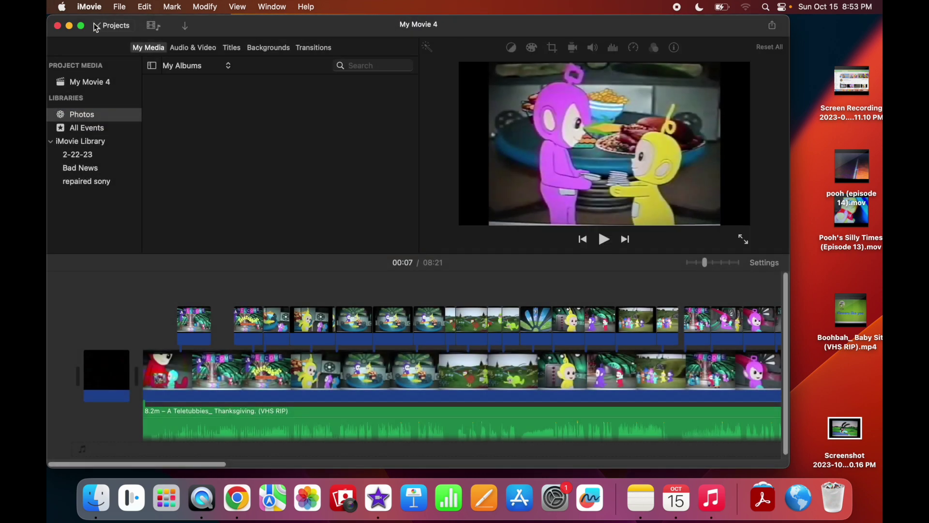
{"action": "left_click", "coordinate": [96, 28]}
Open My Movie 3, examine its treasure map footage and overlays around 01:14, return to the project list, and close the iMovie window.
{"action": "left_click", "coordinate": [695, 193]}
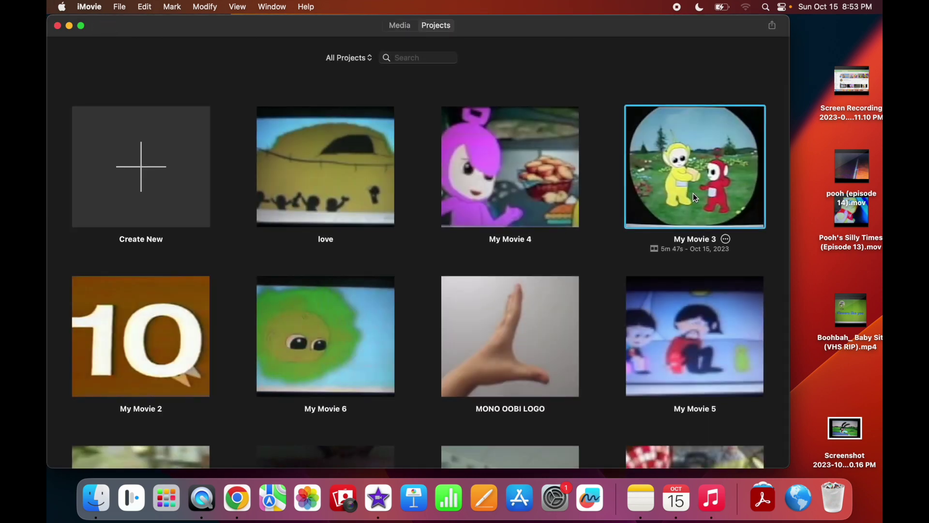
{"action": "double_click", "coordinate": [695, 197]}
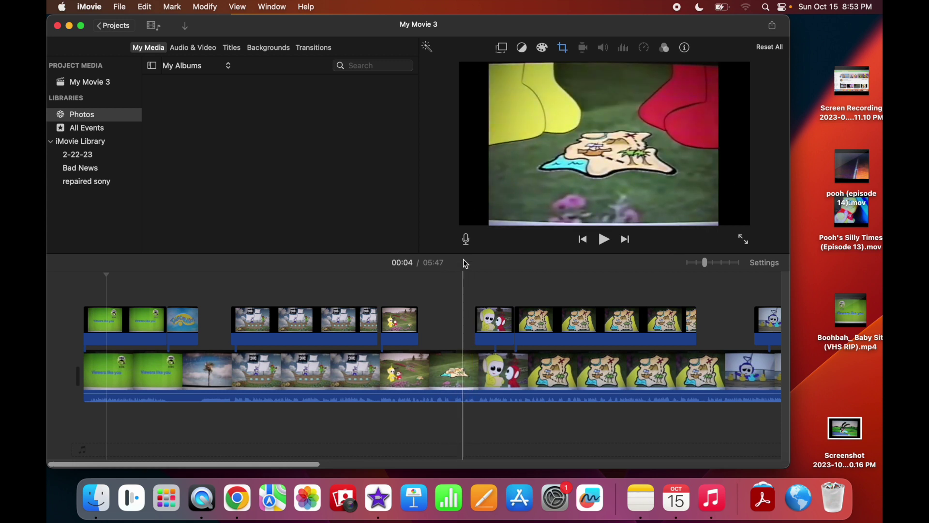
{"action": "left_click", "coordinate": [460, 295]}
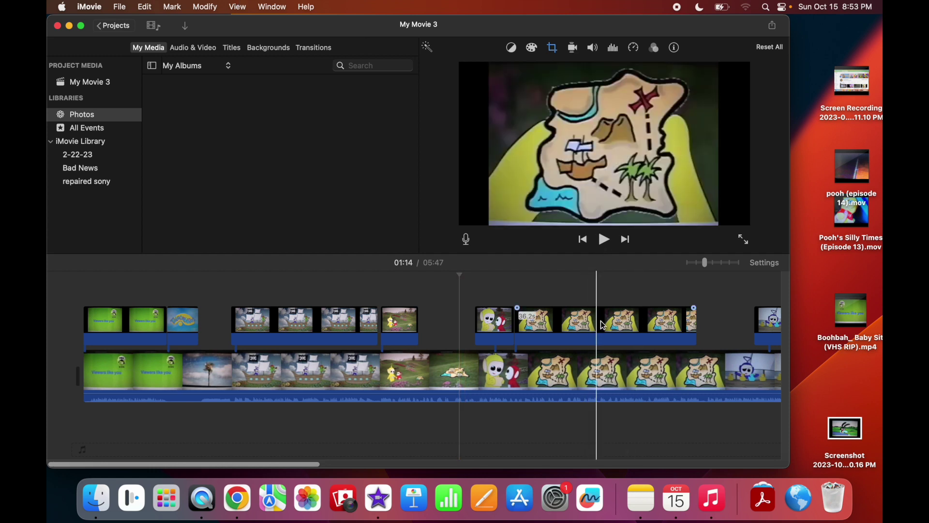
{"action": "left_click", "coordinate": [629, 328]}
{"action": "left_click", "coordinate": [111, 27]}
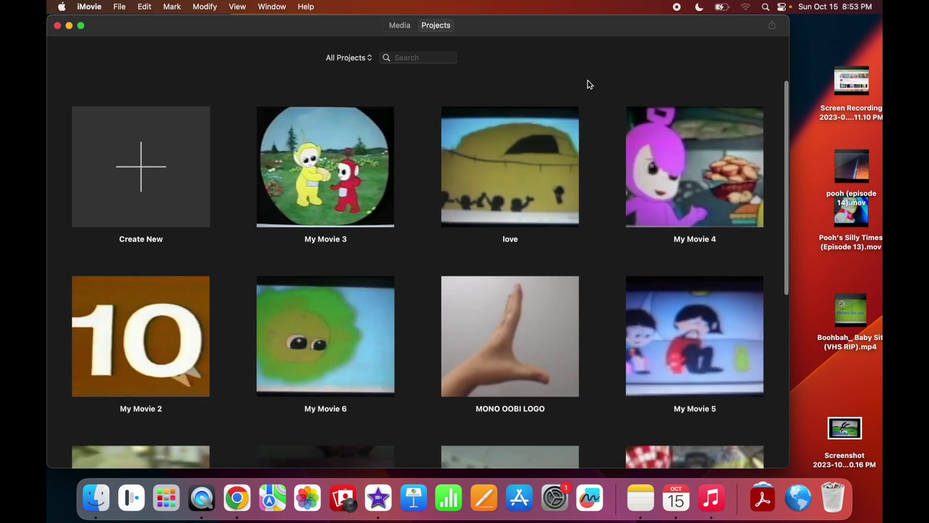
{"action": "left_click", "coordinate": [57, 26]}
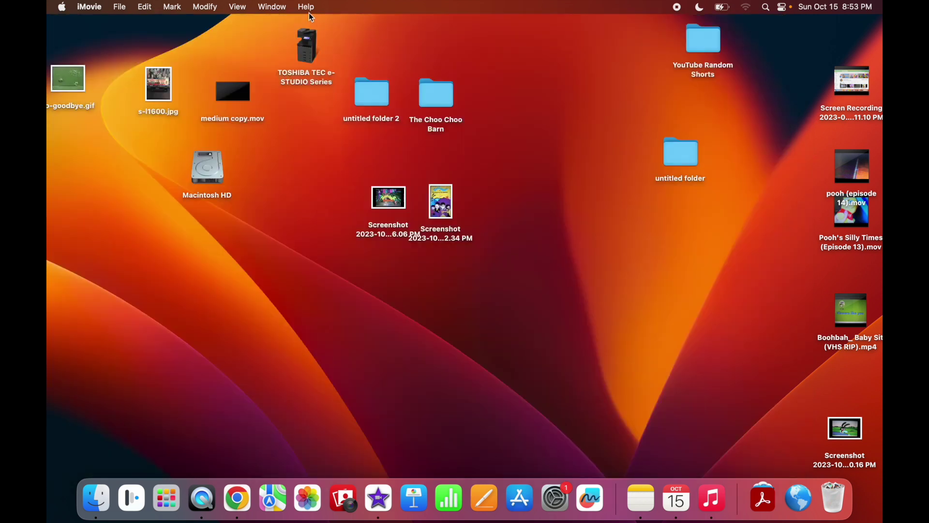
Open The Choo Choo Barn folder on the desktop and preview the Under The Layout video.
{"action": "double_click", "coordinate": [440, 96]}
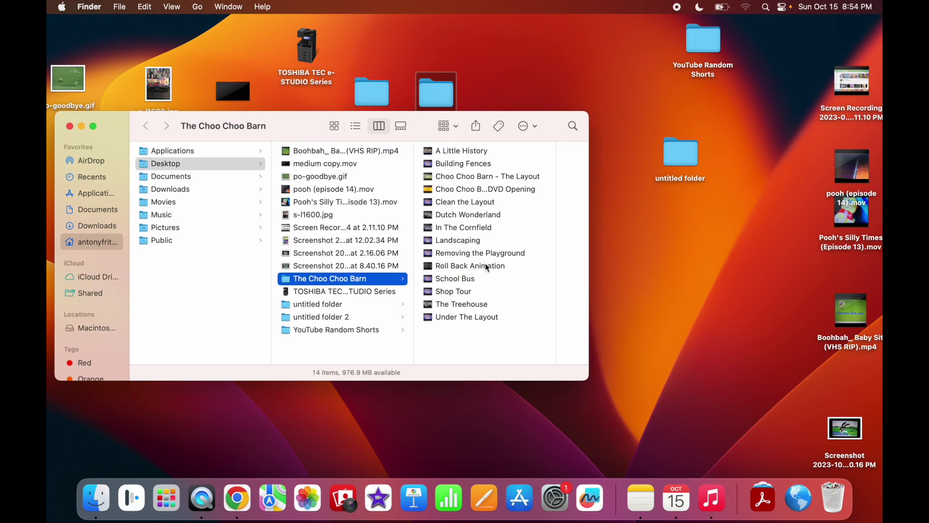
{"action": "left_click", "coordinate": [478, 318]}
{"action": "key", "text": "space"}
{"action": "key", "text": "space"}
{"action": "key", "text": "space"}
{"action": "mouse_move", "coordinate": [678, 191]}
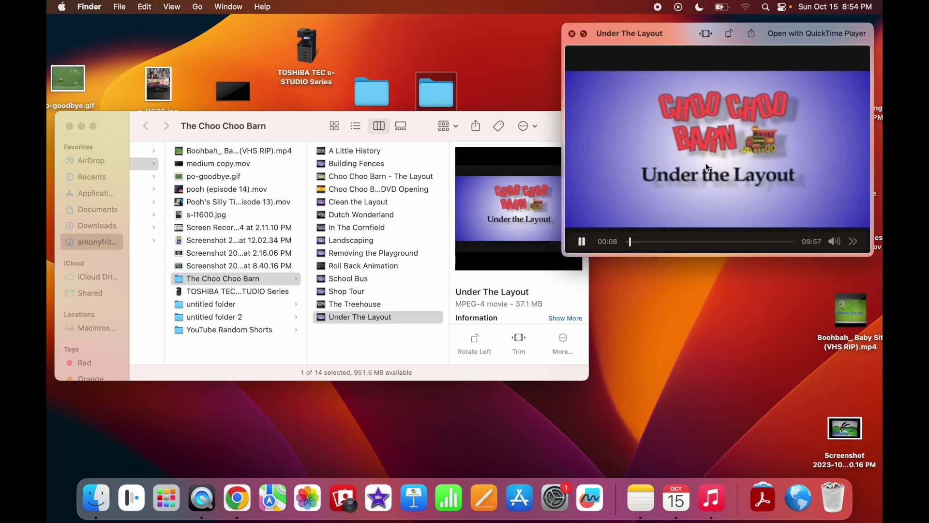
Preview the videos near the beginning of The Choo Choo Barn folder, ending on Choo Choo Barn - The Layout.
{"action": "left_click", "coordinate": [400, 166]}
{"action": "key", "text": "Down"}
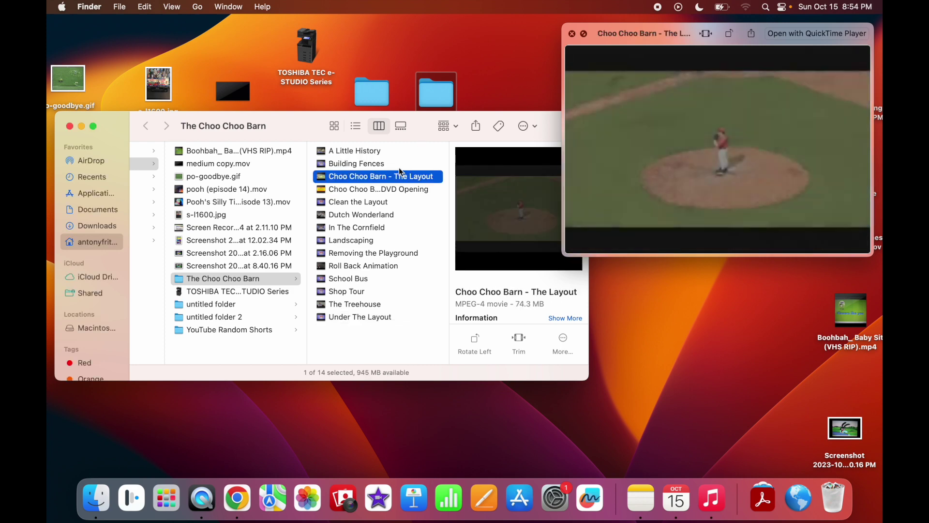
{"action": "key", "text": "space"}
{"action": "key", "text": "Down"}
{"action": "key", "text": "Up"}
{"action": "key", "text": "Up"}
{"action": "key", "text": "Up"}
{"action": "key", "text": "space"}
{"action": "key", "text": "Down"}
{"action": "key", "text": "Down"}
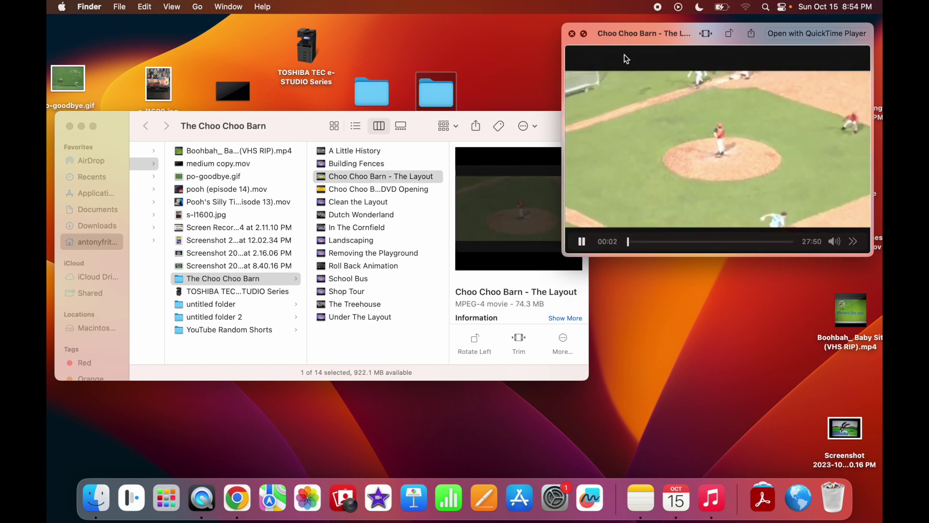
View the Choo Choo Barn - The Layout preview full screen, skip through to 22:19, and close it.
{"action": "left_click", "coordinate": [584, 33]}
{"action": "left_click_drag", "start_coordinate": [504, 476], "coordinate": [507, 479]}
{"action": "left_click_drag", "start_coordinate": [501, 476], "coordinate": [500, 476]}
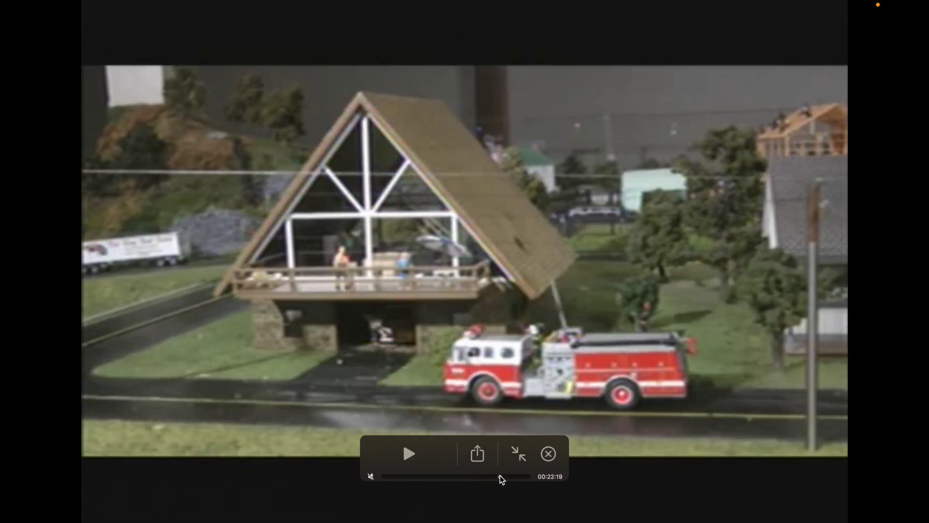
{"action": "left_click", "coordinate": [549, 454]}
Look through the folder's videos from Choo Choo Barn DVD Opening down to Under The Layout, and close the folder window.
{"action": "left_click", "coordinate": [398, 188]}
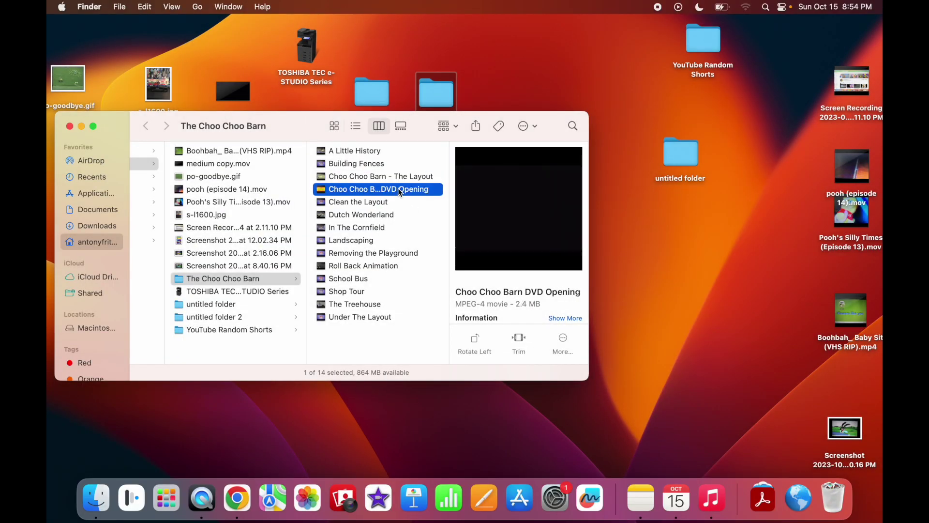
{"action": "key", "text": "Down"}
{"action": "key", "text": "Up"}
{"action": "key", "text": "Up"}
{"action": "key", "text": "Down"}
{"action": "key", "text": "Down"}
{"action": "key", "text": "Down"}
{"action": "key", "text": "Down"}
{"action": "key", "text": "Down"}
{"action": "key", "text": "Down"}
{"action": "key", "text": "Down"}
{"action": "key", "text": "Down"}
{"action": "key", "text": "Down"}
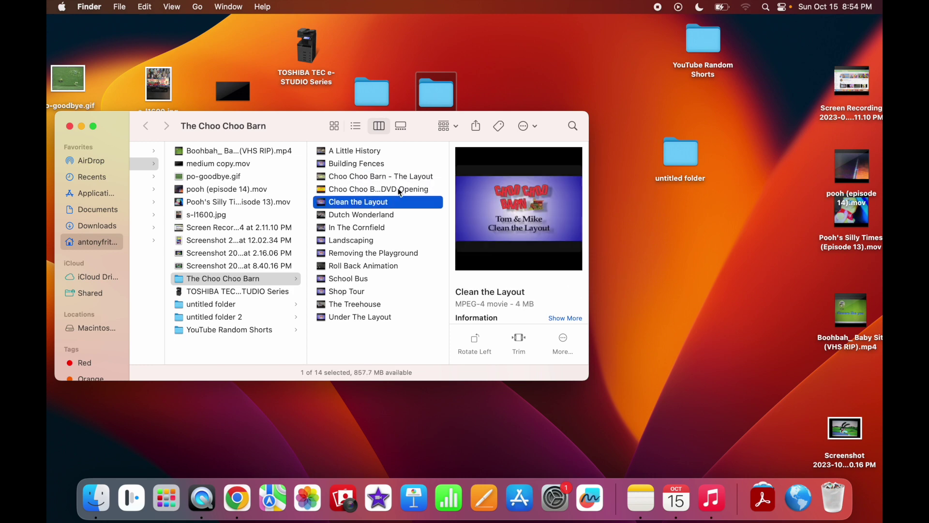
{"action": "key", "text": "Down"}
{"action": "key", "text": "Down"}
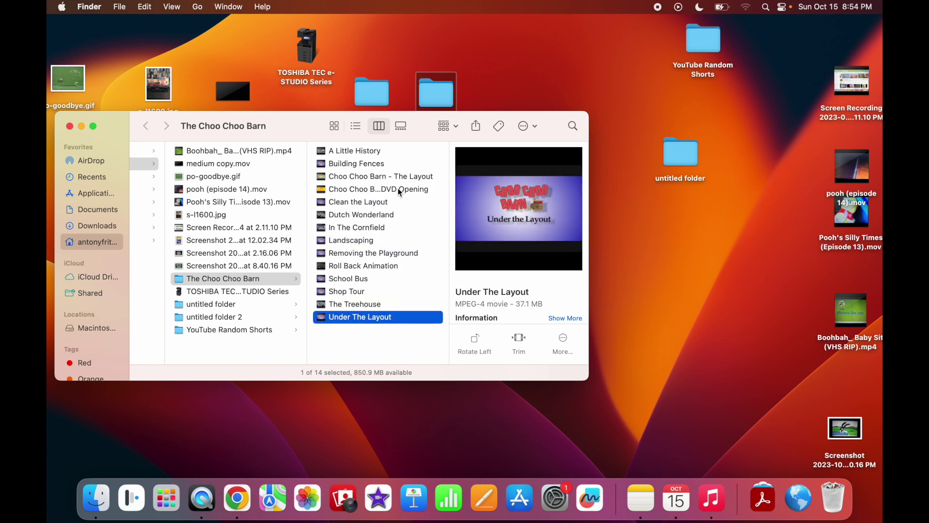
{"action": "left_click", "coordinate": [69, 127]}
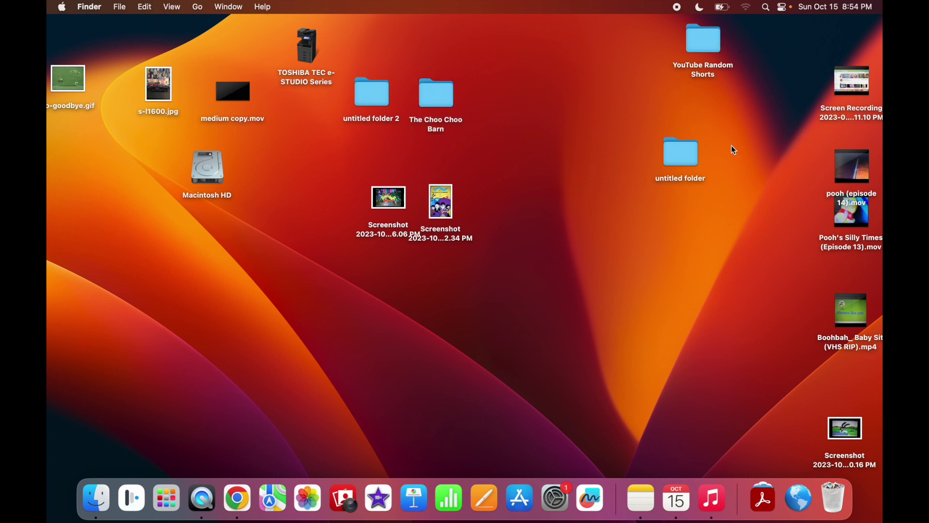
{"action": "left_click_drag", "start_coordinate": [806, 153], "coordinate": [794, 231]}
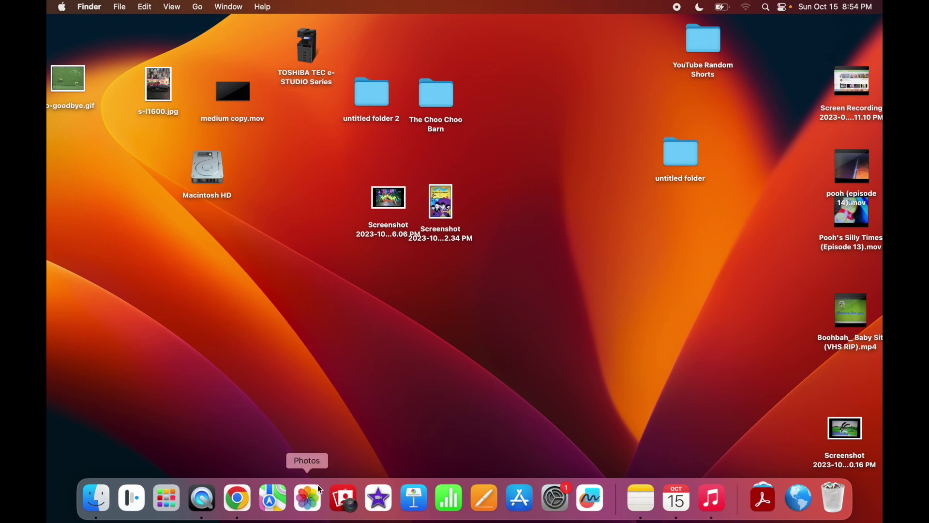
Move the screenshot below the Boohbah video on the desktop to the Trash.
{"action": "left_click_drag", "start_coordinate": [801, 390], "coordinate": [845, 442]}
{"action": "left_click_drag", "start_coordinate": [850, 501], "coordinate": [850, 501]}
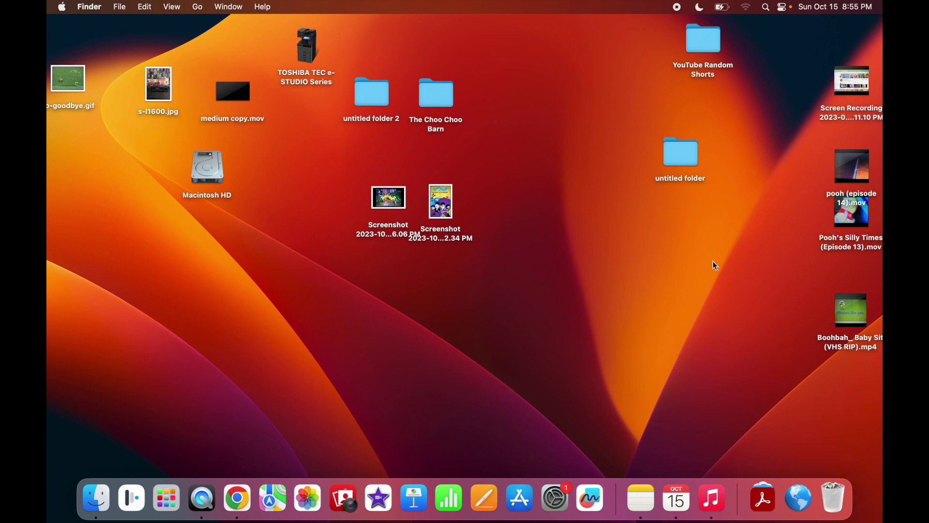
{"action": "key", "text": "super+z"}
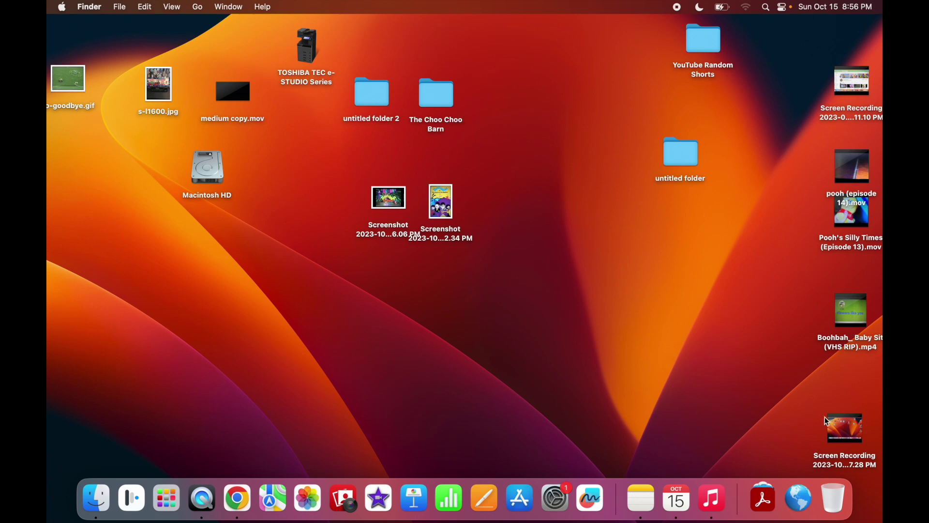
Preview the screen recording below the Boohbah video on the desktop, close the preview, and deselect the file.
{"action": "left_click", "coordinate": [845, 427]}
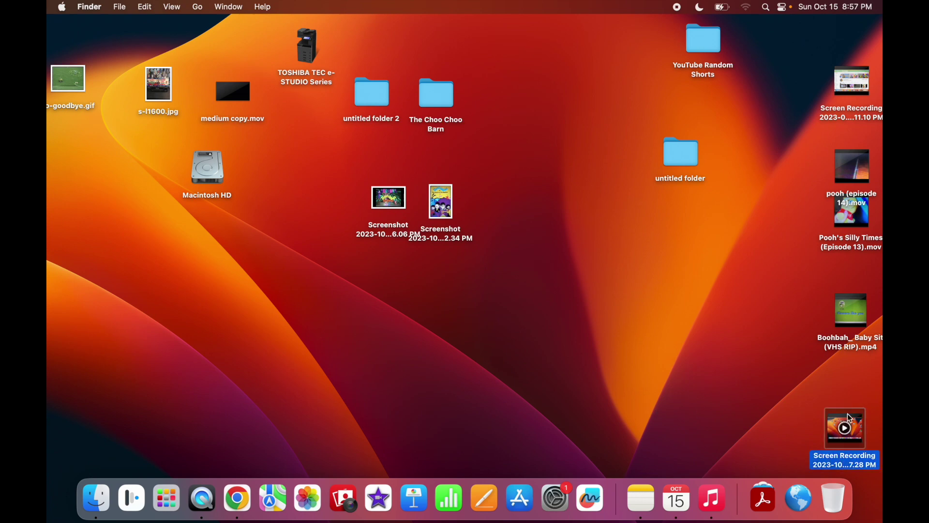
{"action": "key", "text": "space"}
{"action": "key", "text": "space"}
{"action": "left_click", "coordinate": [446, 402]}
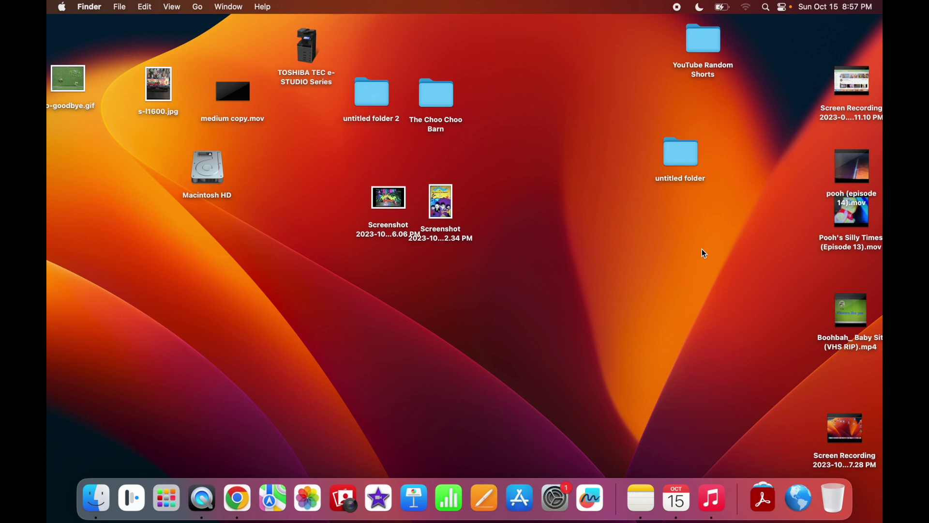
Preview The Choo Choo Barn folder's summary on the desktop, close it, and open the folder.
{"action": "mouse_move", "coordinate": [864, 423]}
{"action": "left_click", "coordinate": [433, 94]}
{"action": "key", "text": "space"}
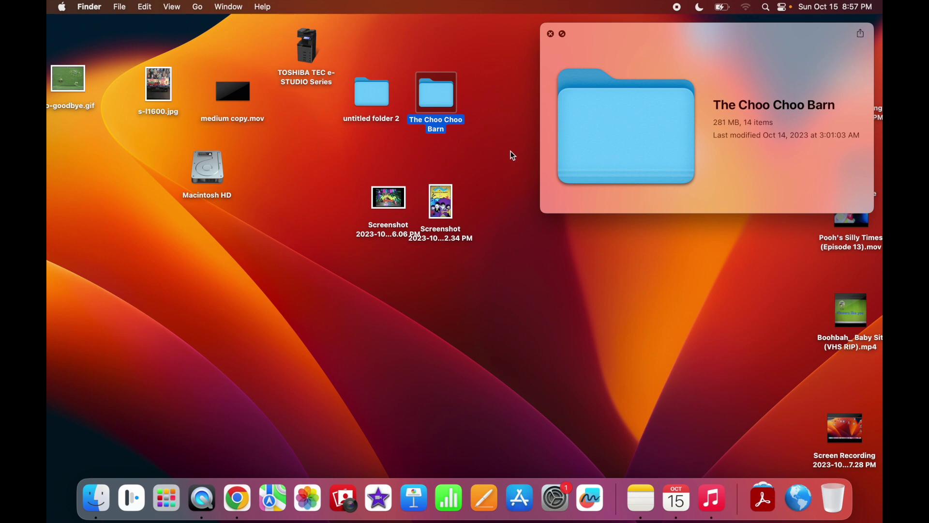
{"action": "left_click", "coordinate": [551, 35]}
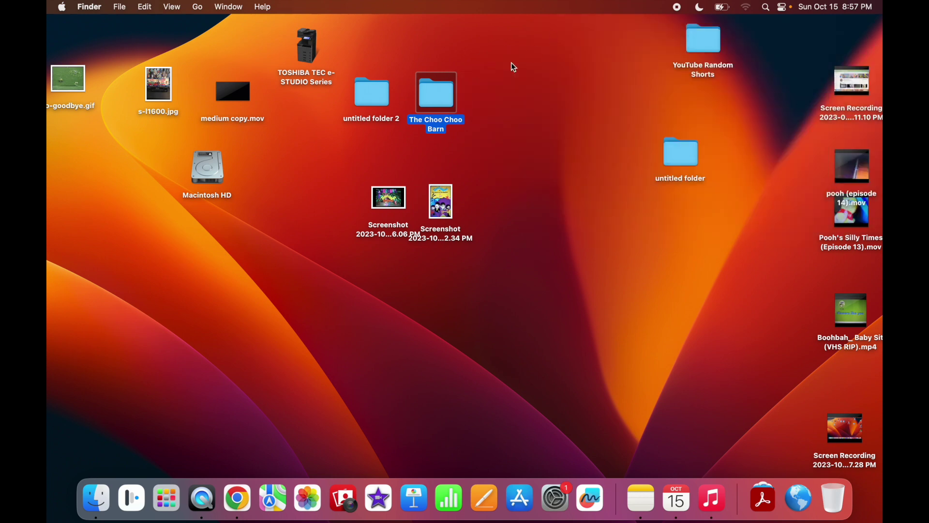
{"action": "double_click", "coordinate": [444, 98]}
{"action": "left_click", "coordinate": [467, 152]}
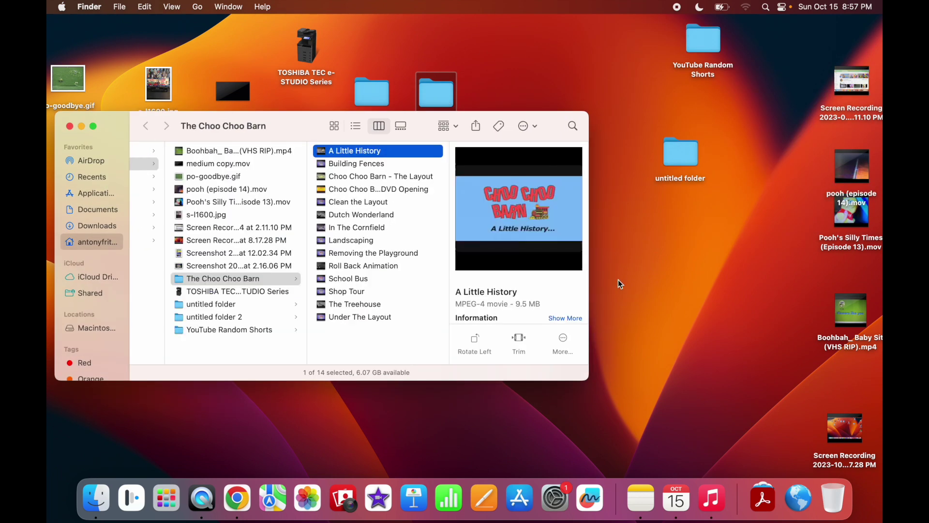
Look through the videos in The Choo Choo Barn folder, working down the list to Shop Tour.
{"action": "left_click", "coordinate": [365, 318]}
{"action": "left_click", "coordinate": [368, 179]}
{"action": "key", "text": "Up"}
{"action": "key", "text": "Up"}
{"action": "key", "text": "Down"}
{"action": "key", "text": "Down"}
{"action": "key", "text": "Down"}
{"action": "key", "text": "Down"}
{"action": "key", "text": "Down"}
{"action": "key", "text": "Down"}
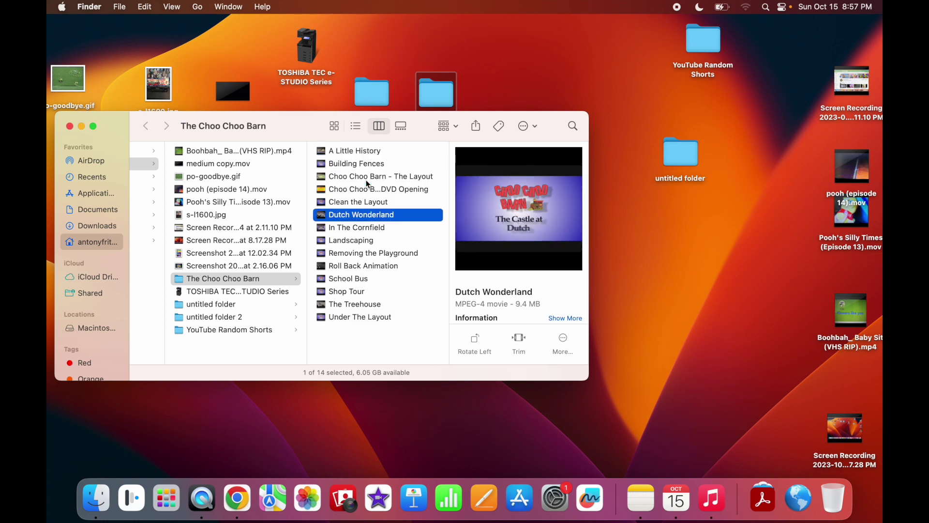
{"action": "key", "text": "Down"}
{"action": "key", "text": "Down"}
{"action": "key", "text": "Down"}
{"action": "key", "text": "Down"}
{"action": "key", "text": "Down"}
{"action": "key", "text": "Down"}
{"action": "key", "text": "Down"}
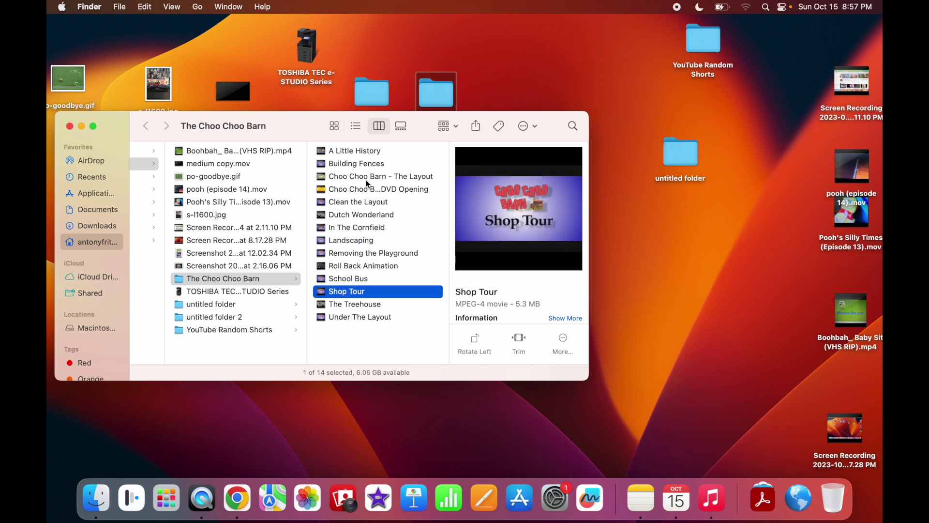
Look back up through the folder's videos to Clean the Layout and select Dutch Wonderland.
{"action": "key", "text": "Down"}
{"action": "key", "text": "Up"}
{"action": "key", "text": "Up"}
{"action": "key", "text": "Up"}
{"action": "key", "text": "Up"}
{"action": "key", "text": "Up"}
{"action": "key", "text": "Up"}
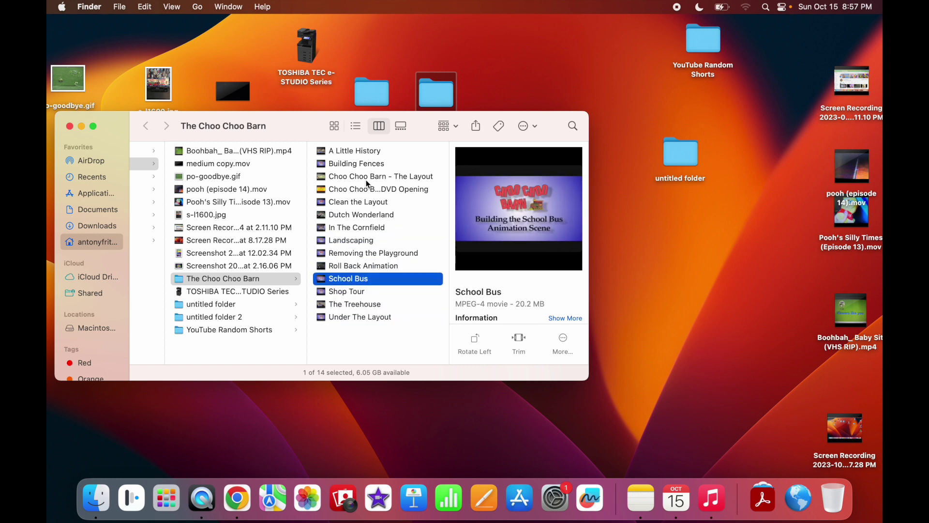
{"action": "key", "text": "Up"}
{"action": "key", "text": "Up"}
{"action": "key", "text": "Up"}
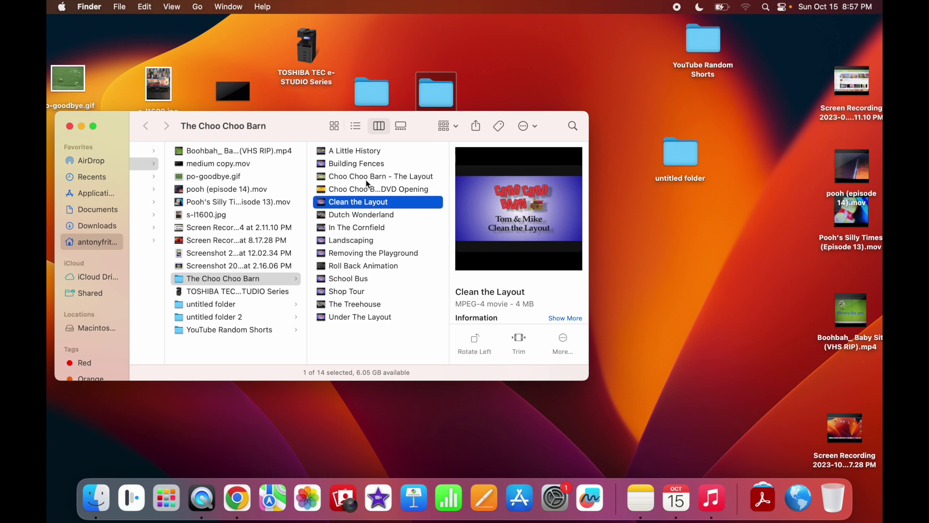
{"action": "key", "text": "Down"}
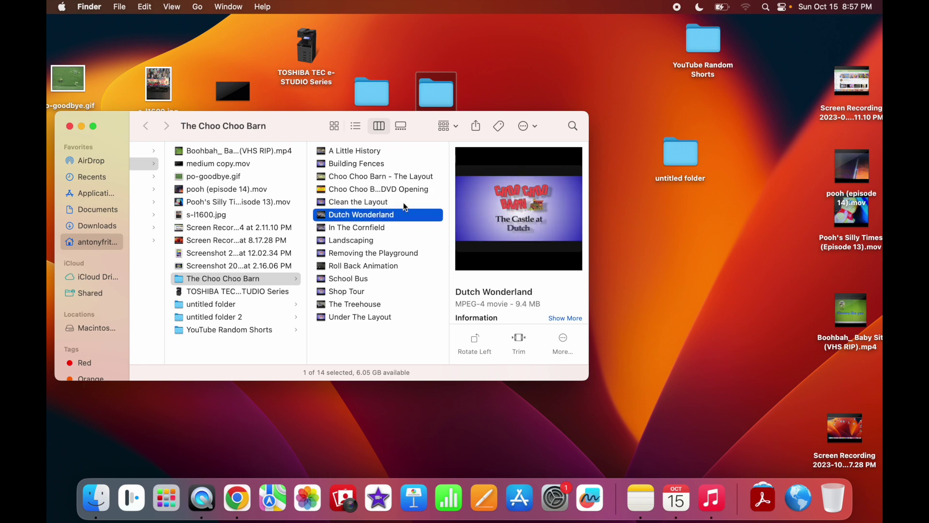
Preview the Dutch Wonderland video, pause it, skip ahead to 04:07, and close the preview.
{"action": "key", "text": "space"}
{"action": "mouse_move", "coordinate": [584, 241]}
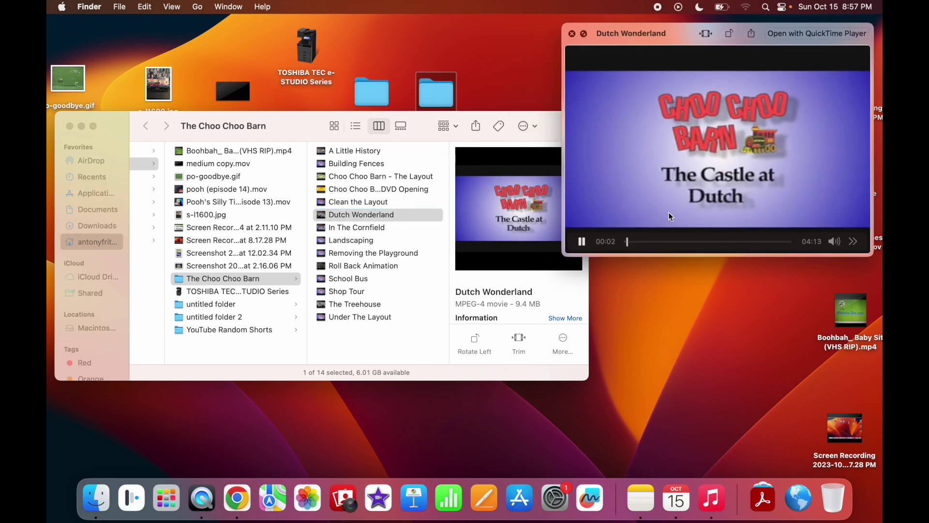
{"action": "left_click", "coordinate": [582, 241]}
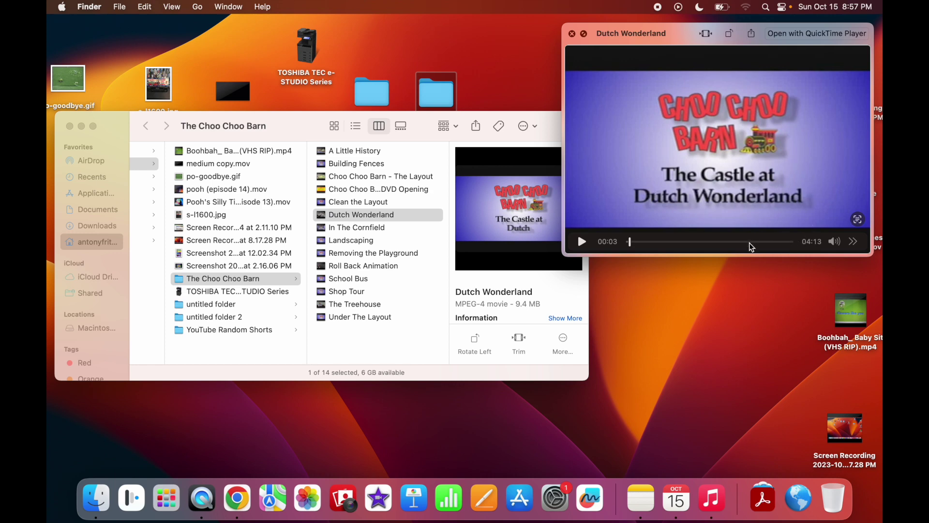
{"action": "left_click_drag", "start_coordinate": [775, 241], "coordinate": [788, 242]}
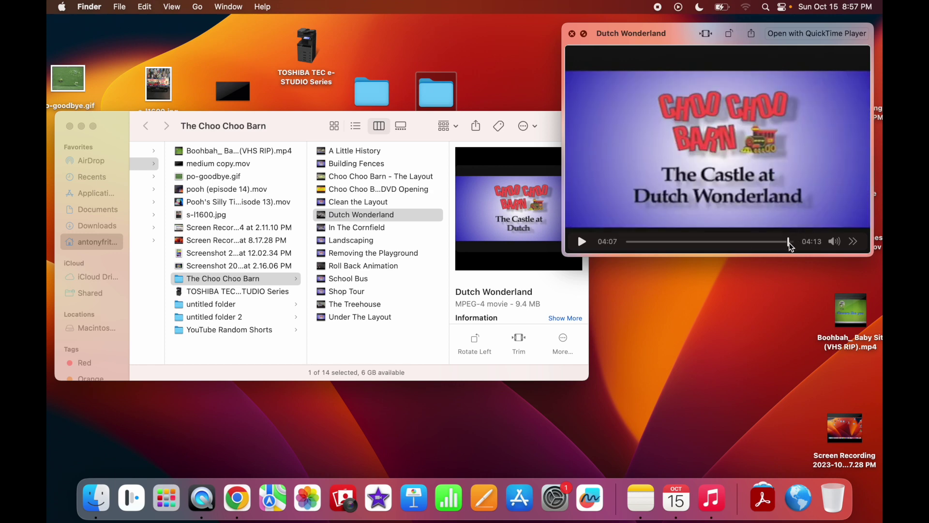
{"action": "key", "text": "space"}
Close The Choo Choo Barn folder window and stop the screen recording.
{"action": "left_click", "coordinate": [69, 126]}
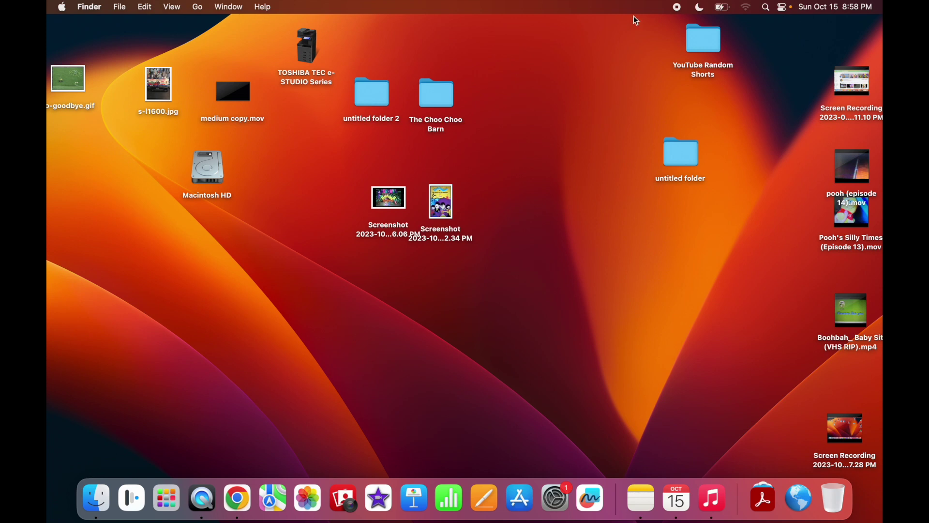
{"action": "left_click", "coordinate": [678, 8]}
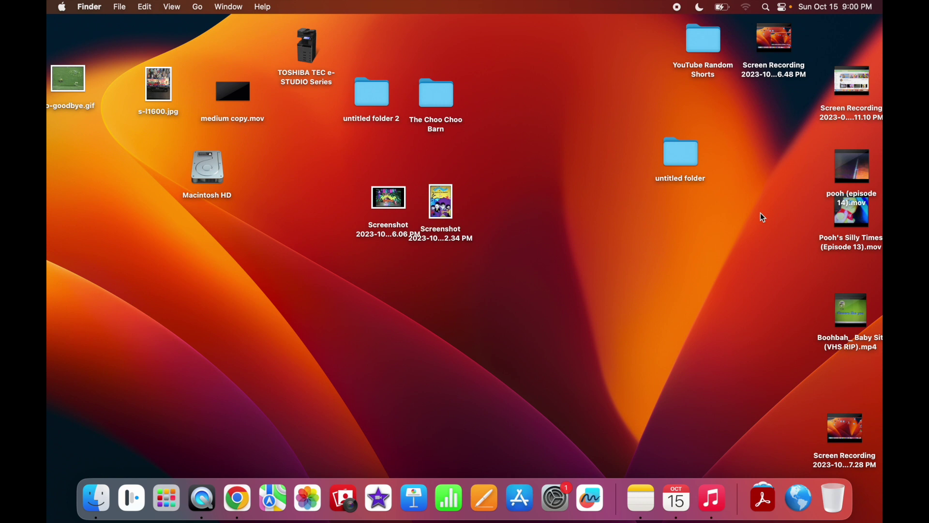
Preview the s-l1600.jpg picture on the desktop twice, close it, and deselect the file.
{"action": "left_click", "coordinate": [156, 74]}
{"action": "key", "text": "space"}
{"action": "key", "text": "space"}
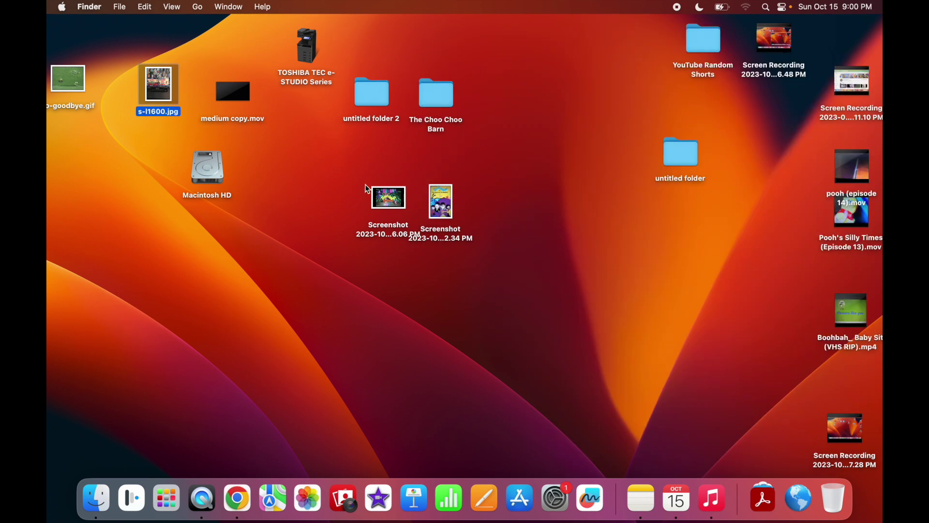
{"action": "left_click", "coordinate": [302, 199]}
{"action": "left_click", "coordinate": [149, 84]}
{"action": "key", "text": "space"}
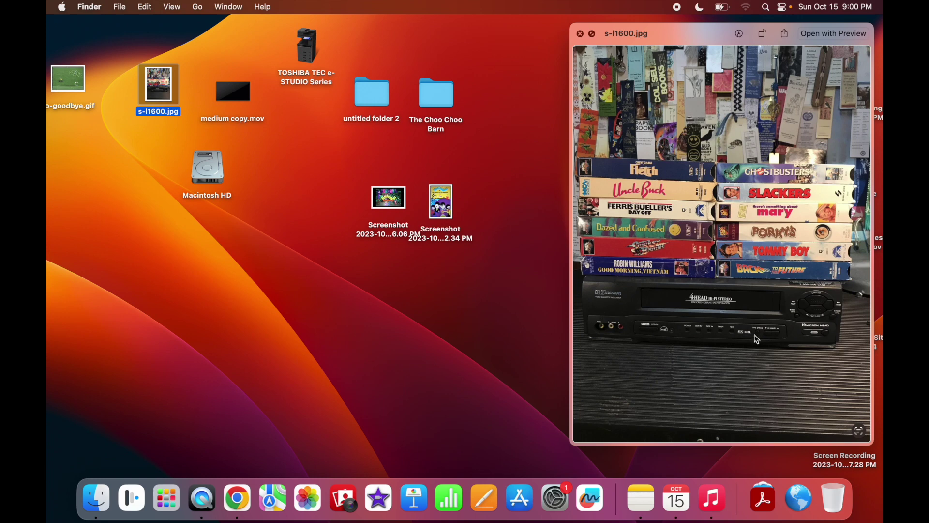
{"action": "key", "text": "space"}
{"action": "left_click", "coordinate": [714, 322]}
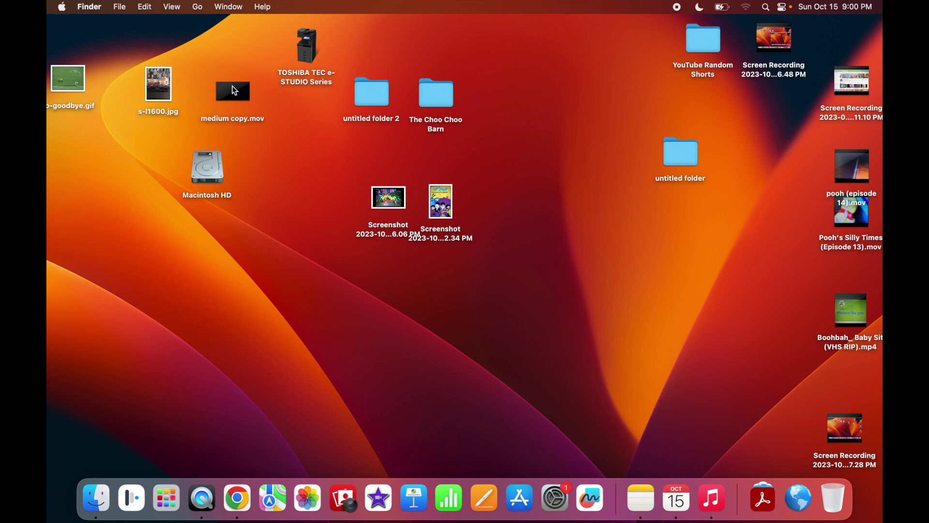
Preview the medium copy.mov video on the desktop, close the preview, and deselect the file.
{"action": "type", "text": "me"}
{"action": "key", "text": "space"}
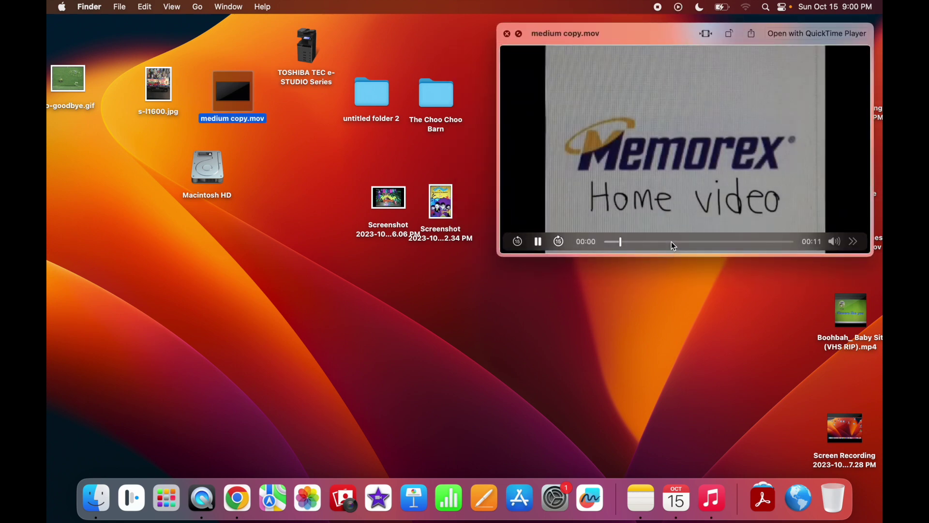
{"action": "key", "text": "space"}
{"action": "left_click", "coordinate": [302, 117]}
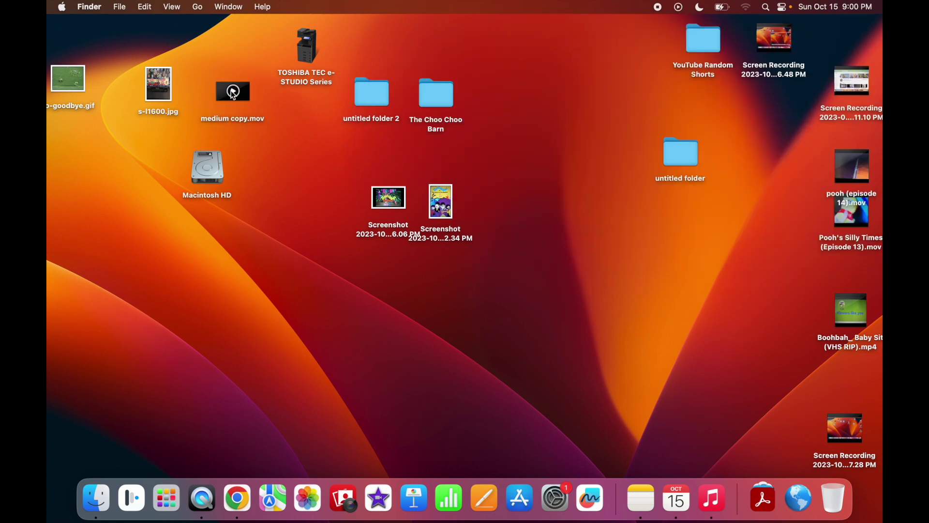
Preview medium copy.mov again, skip through its playback, close the preview, and clear the selection.
{"action": "type", "text": "me"}
{"action": "key", "text": "space"}
{"action": "left_click_drag", "start_coordinate": [741, 237], "coordinate": [700, 239]}
{"action": "key", "text": "space"}
{"action": "left_click", "coordinate": [699, 239]}
{"action": "left_click", "coordinate": [234, 92]}
{"action": "key", "text": "space"}
{"action": "key", "text": "space"}
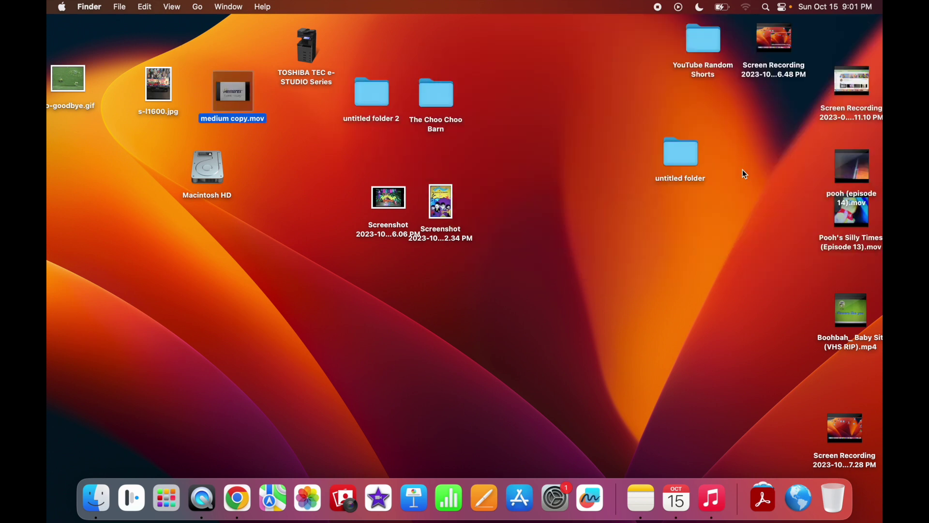
{"action": "left_click", "coordinate": [632, 160]}
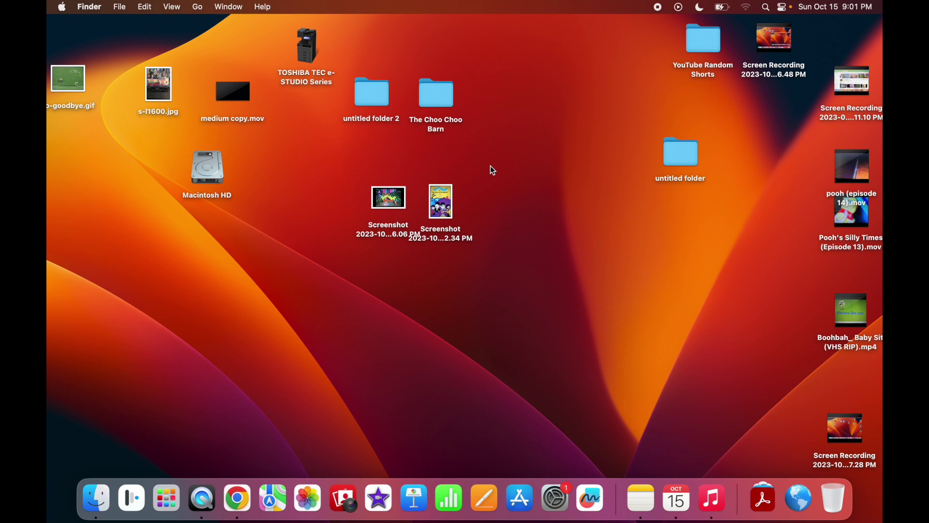
Preview the po-goodbye.gif animation on the desktop.
{"action": "left_click", "coordinate": [65, 89]}
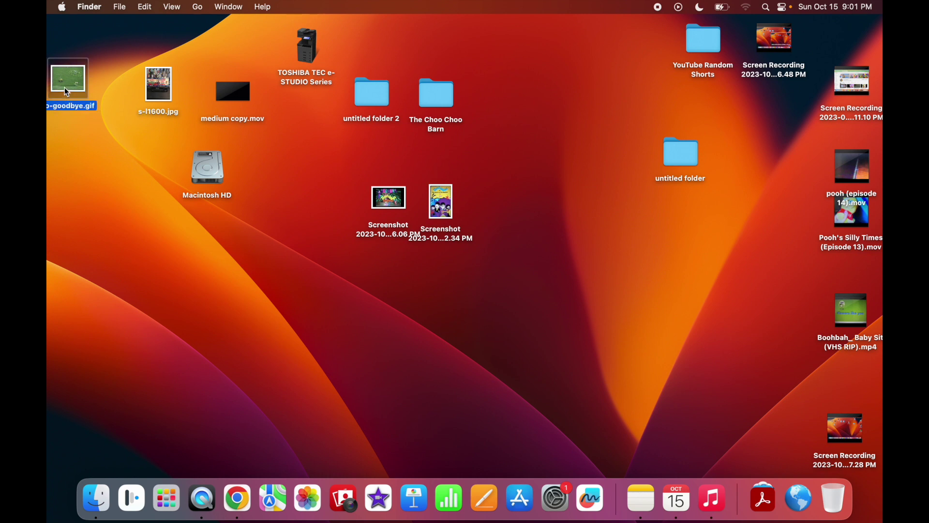
{"action": "key", "text": "space"}
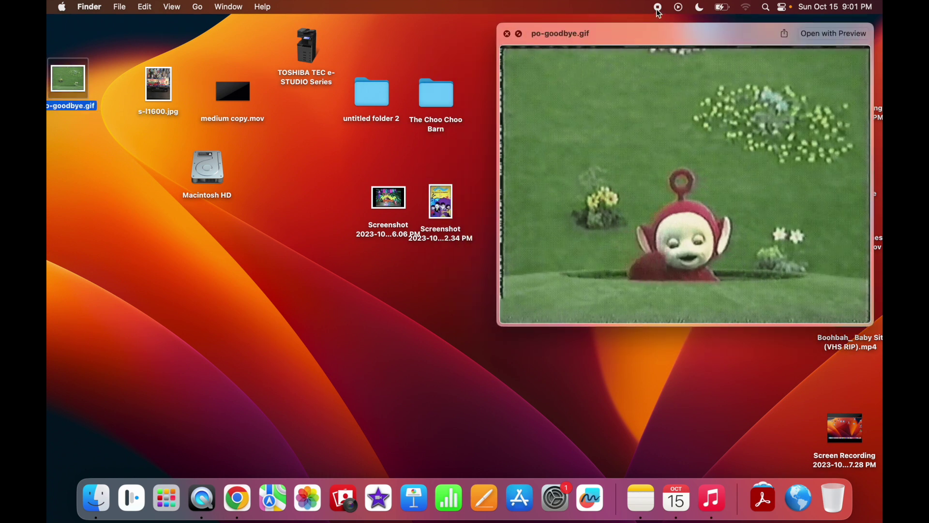